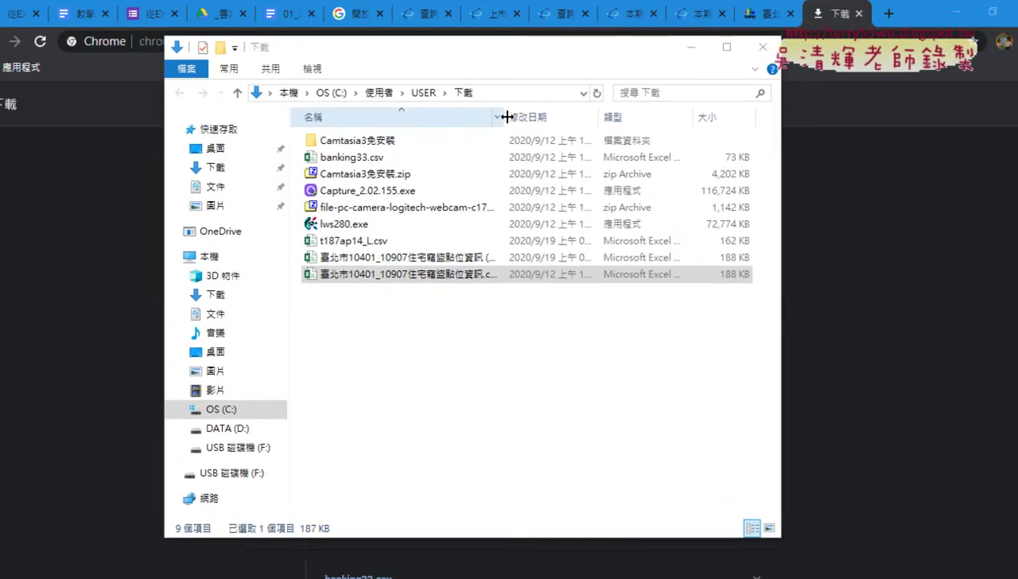
Step: Widen Explorer's Name column, then reopen the Downloads folder from Chrome's 開啟下載內容資料夾 link
left_click_drag(508, 117, 587, 117)
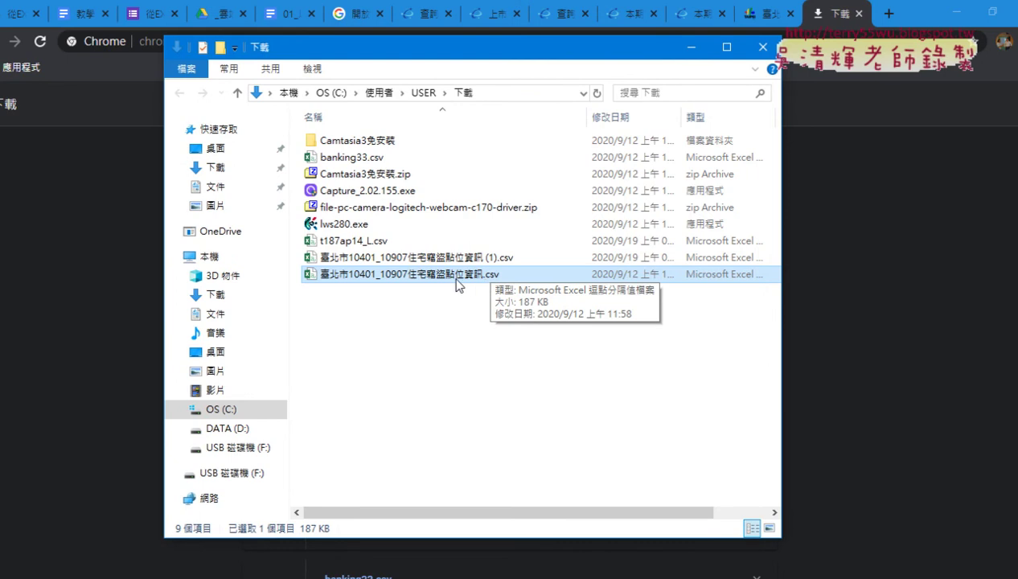
mouse_move(410, 274)
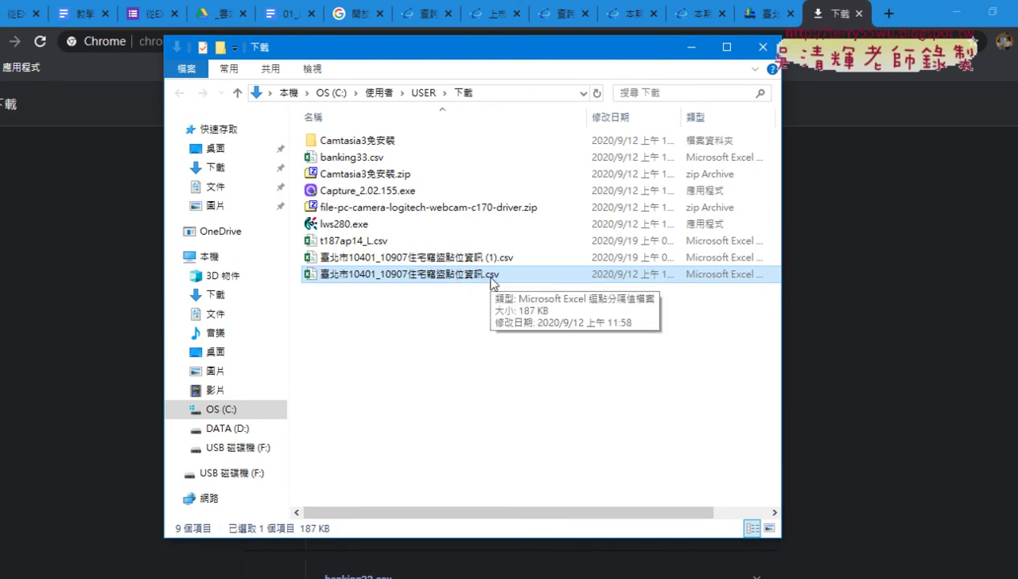
left_click(888, 316)
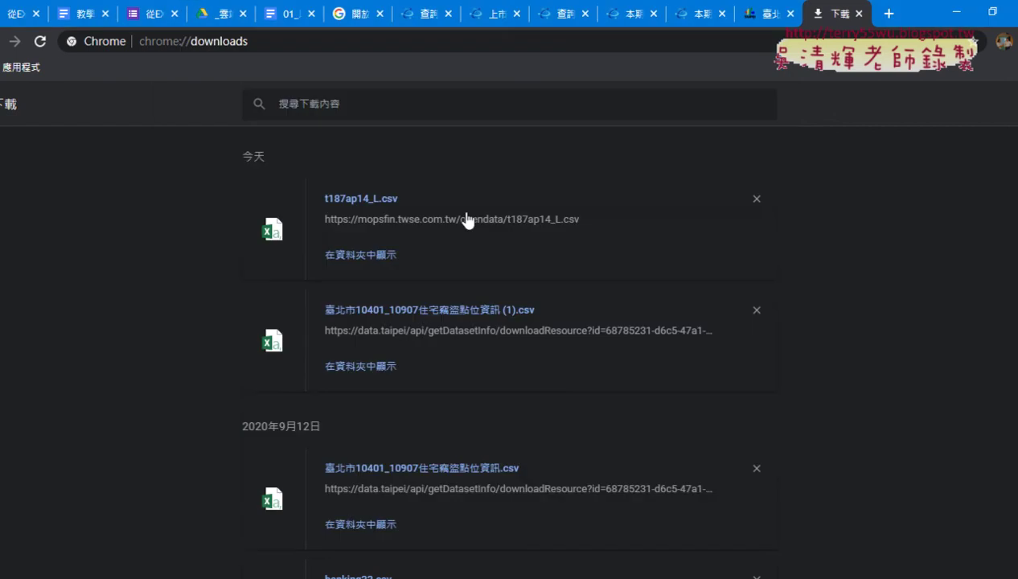
left_click(1003, 103)
left_click(1009, 41)
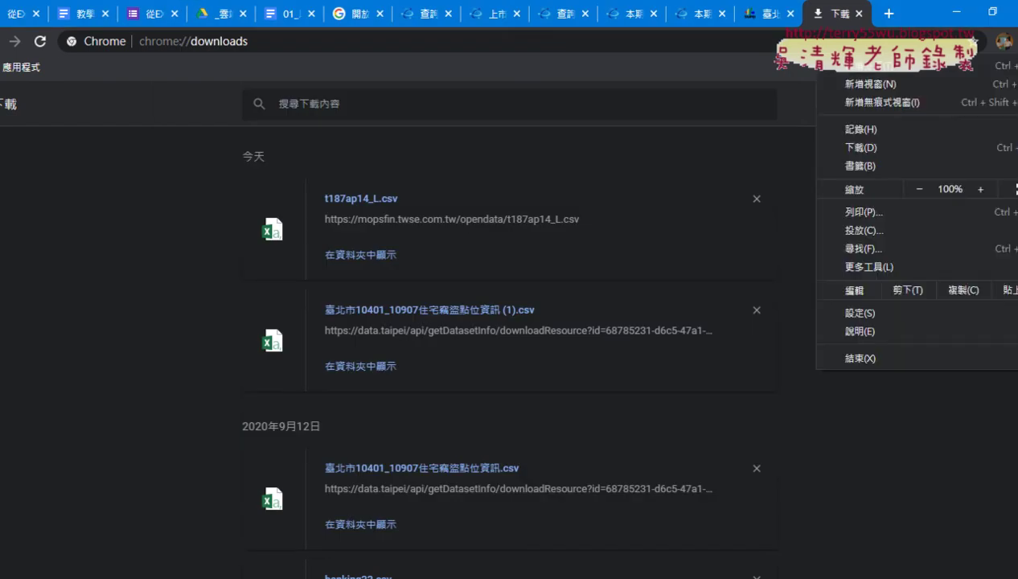
left_click(860, 147)
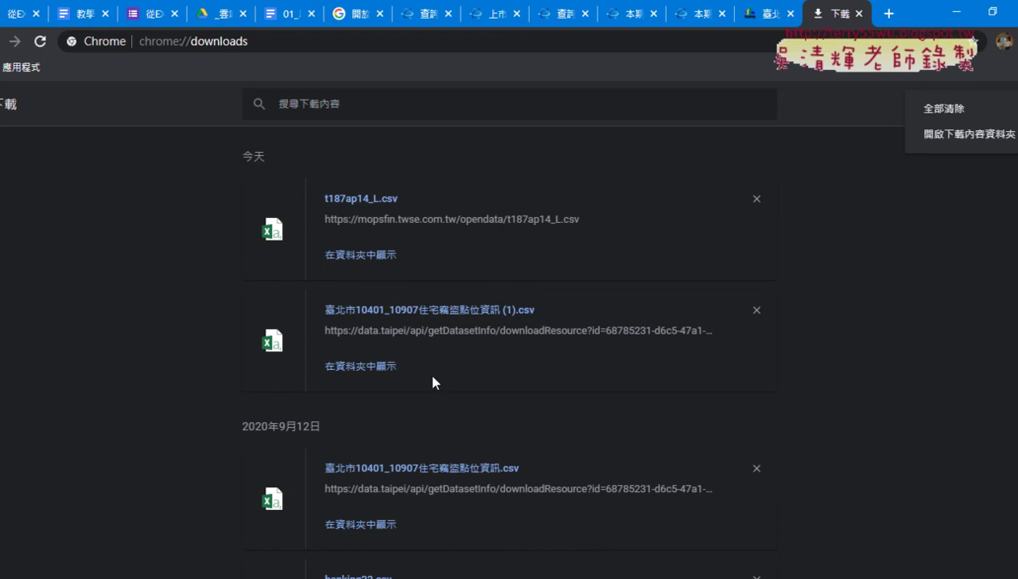
left_click(381, 369)
left_click(377, 368)
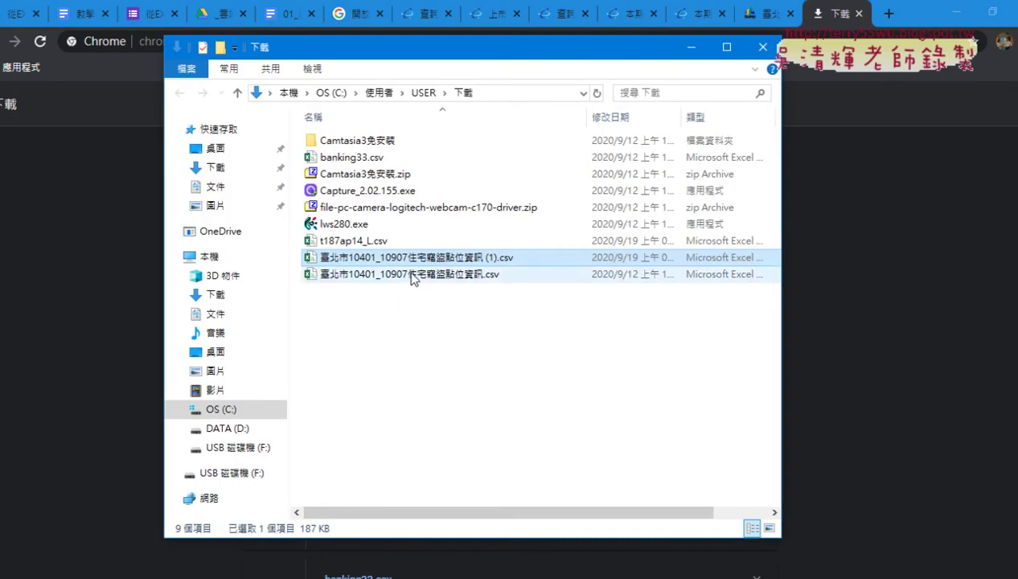
Step: Open 臺北市10401_10907住宅竊盜點位資訊.csv in Notepad with the 編輯(E) context command
right_click(411, 273)
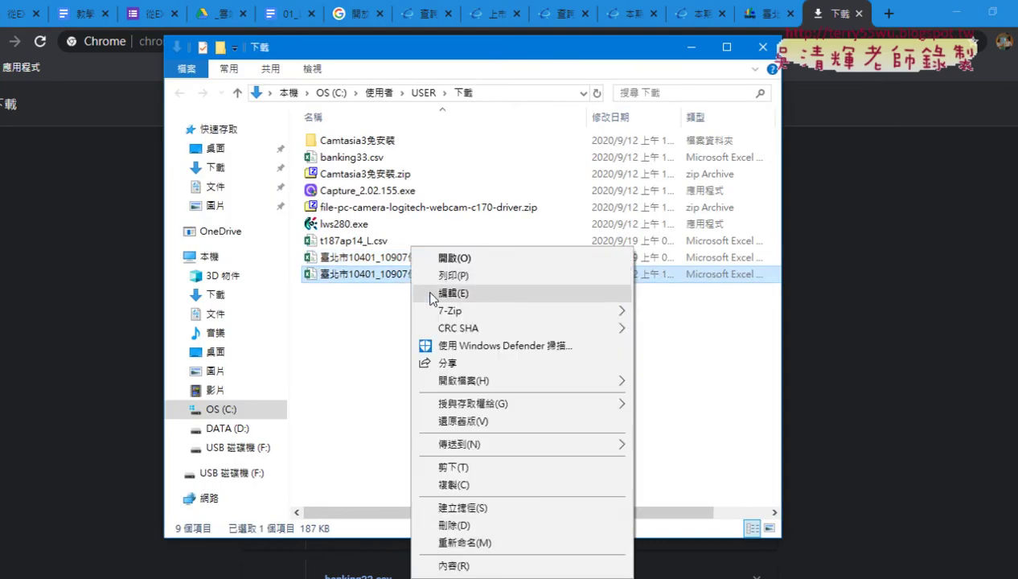
left_click(346, 278)
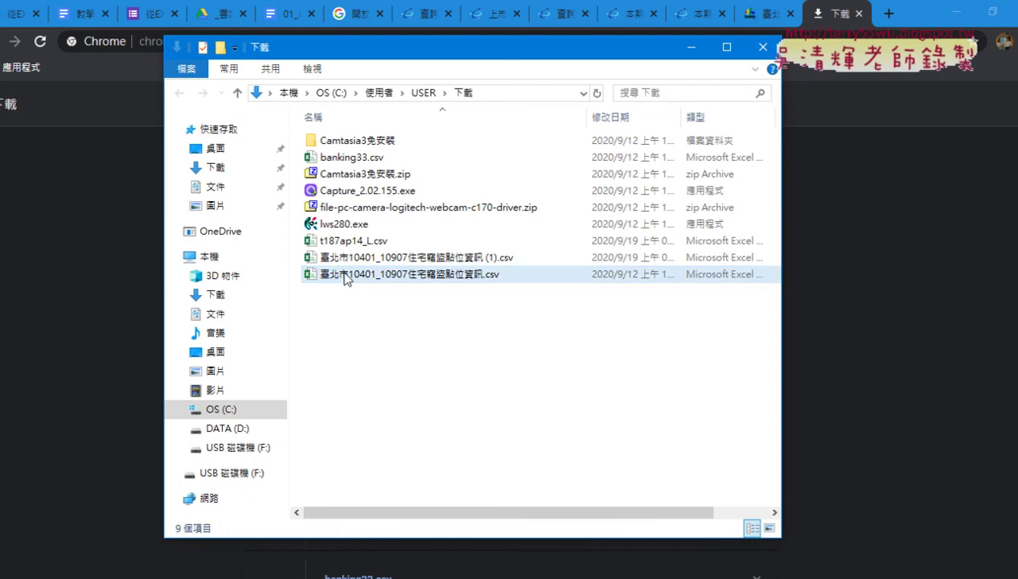
right_click(346, 277)
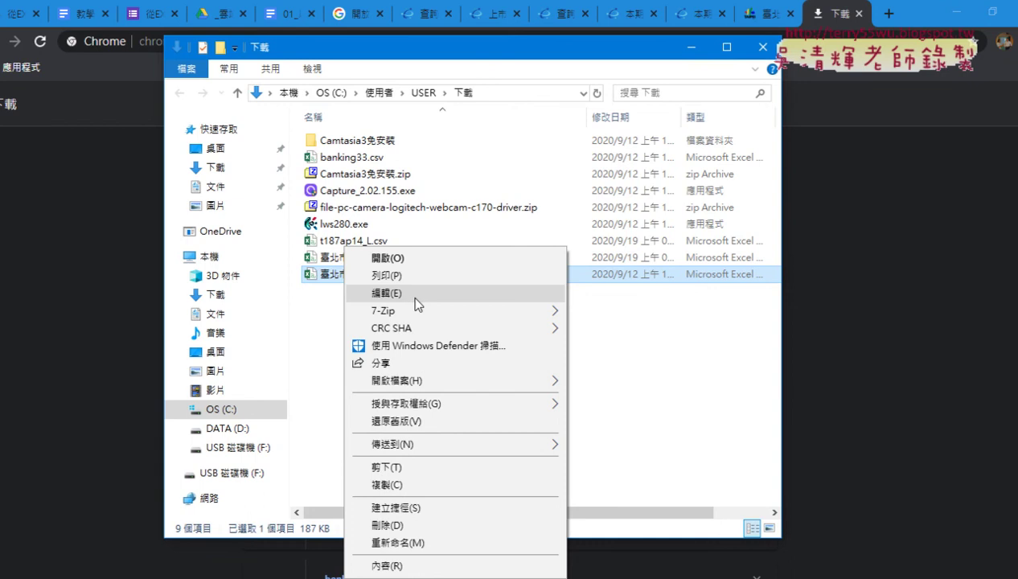
left_click(414, 294)
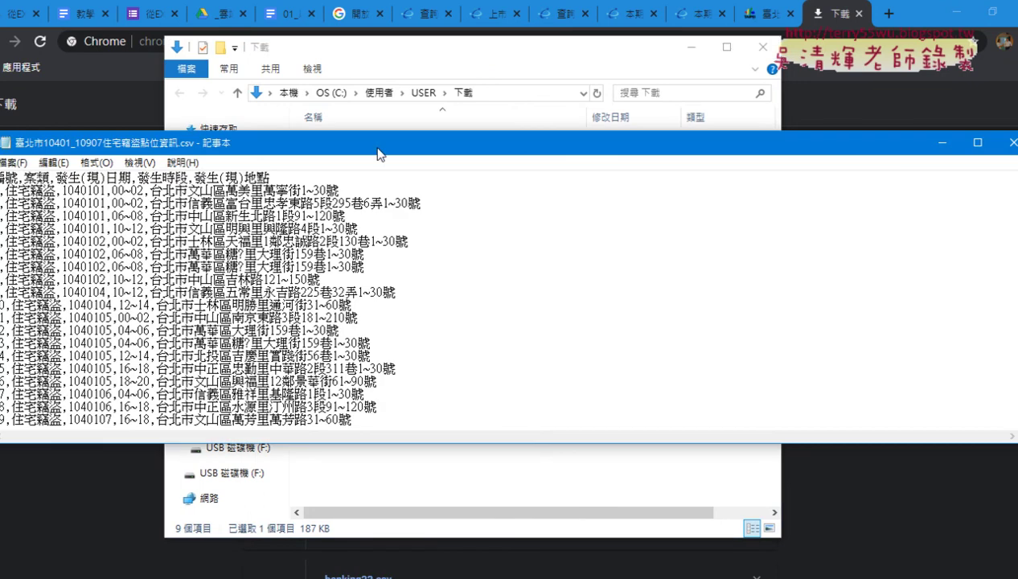
left_click_drag(380, 154, 753, 165)
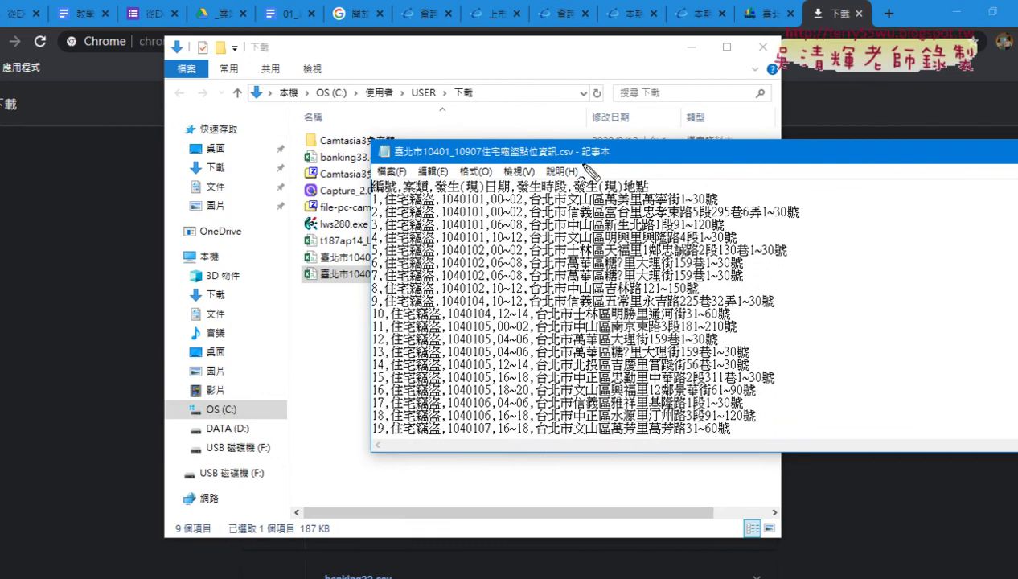
left_click_drag(577, 166, 554, 164)
mouse_move(401, 184)
left_mouse_down()
mouse_move(390, 195)
mouse_move(427, 196)
left_mouse_up()
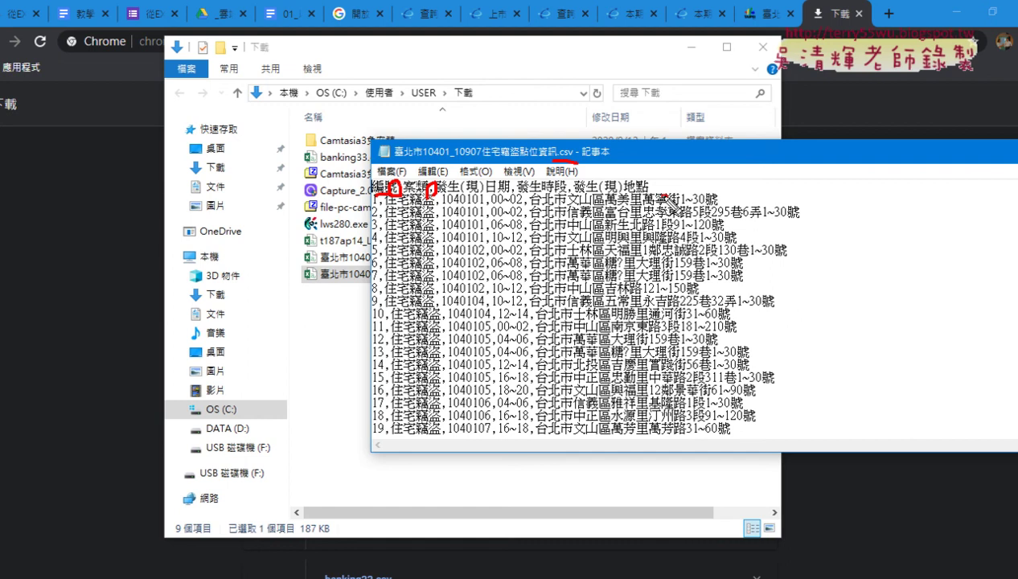
left_click_drag(650, 190, 682, 184)
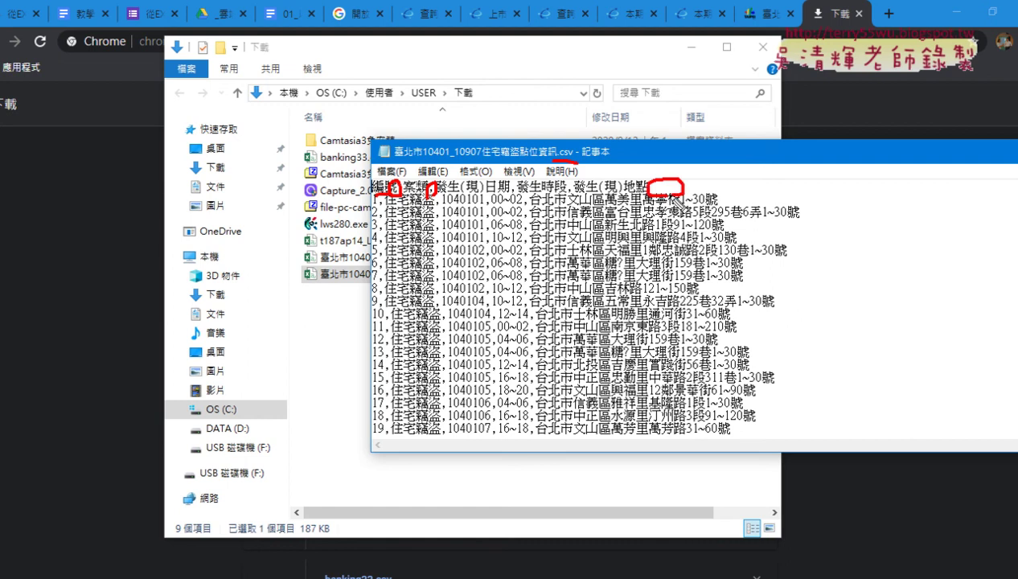
key("Escape")
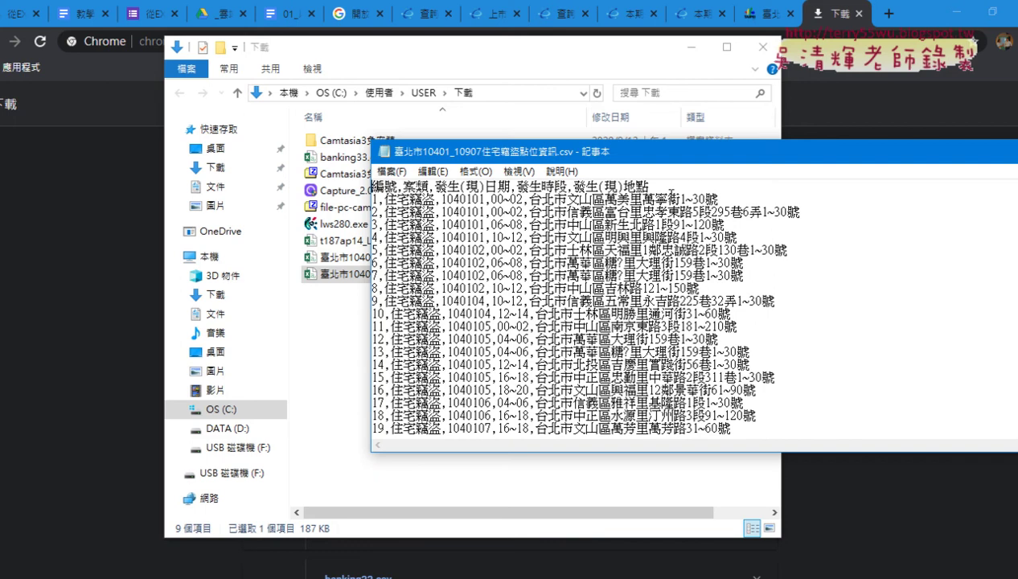
Step: Save the CSV with 另存新檔 in UTF-8 encoding, overwriting the original file
left_click(391, 171)
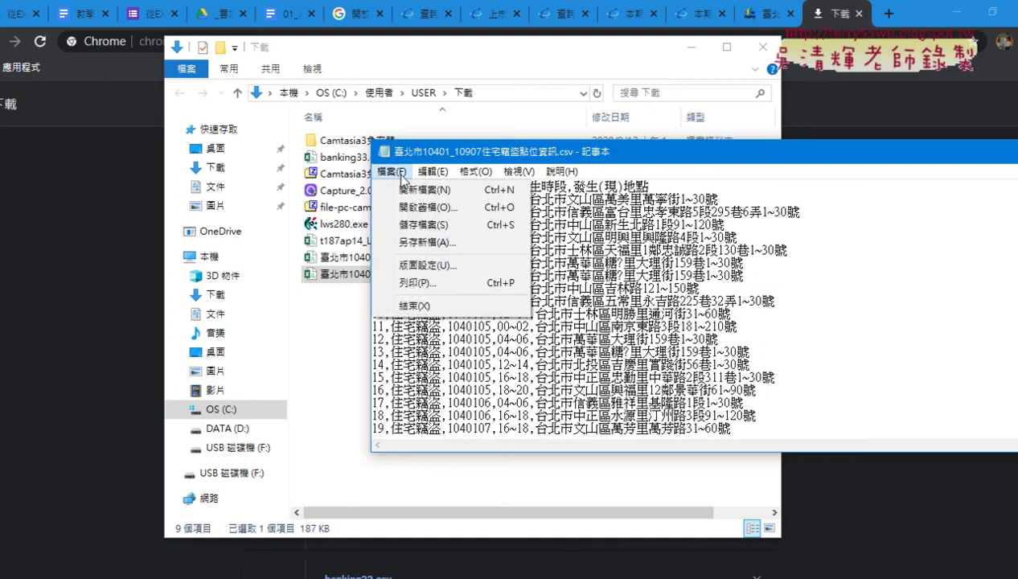
left_click(420, 246)
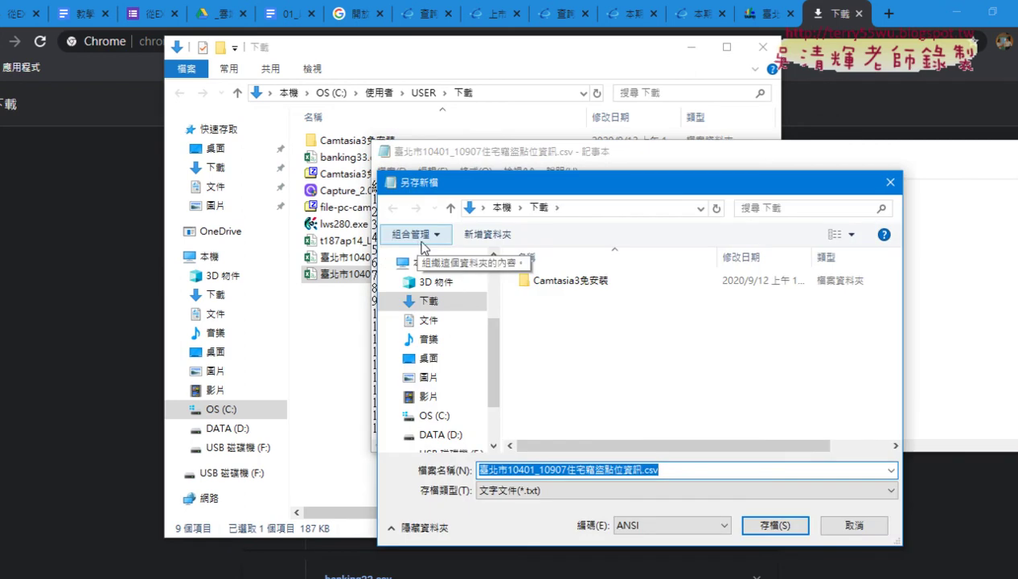
left_click_drag(579, 183, 576, 48)
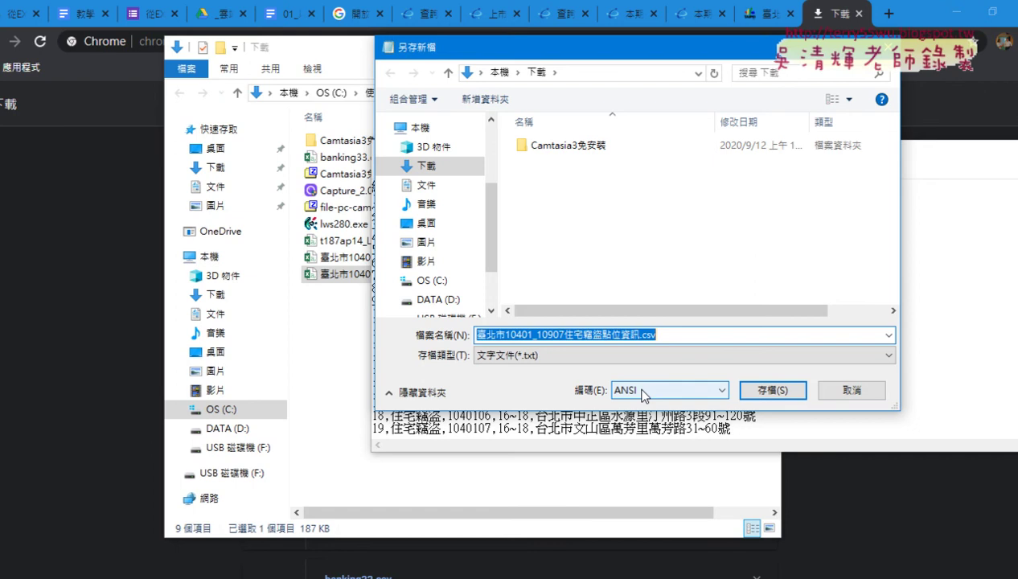
left_click(642, 393)
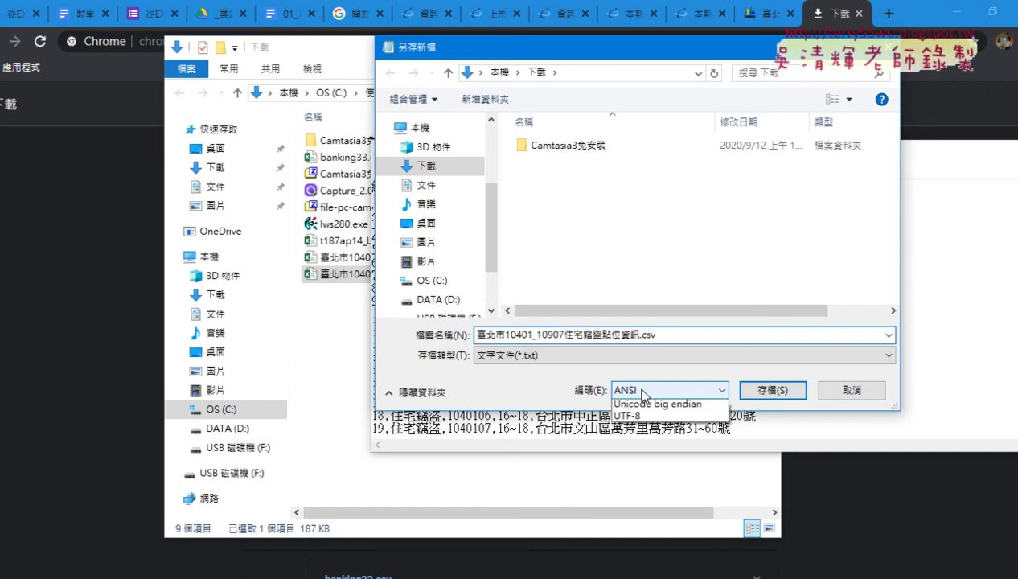
left_click(642, 443)
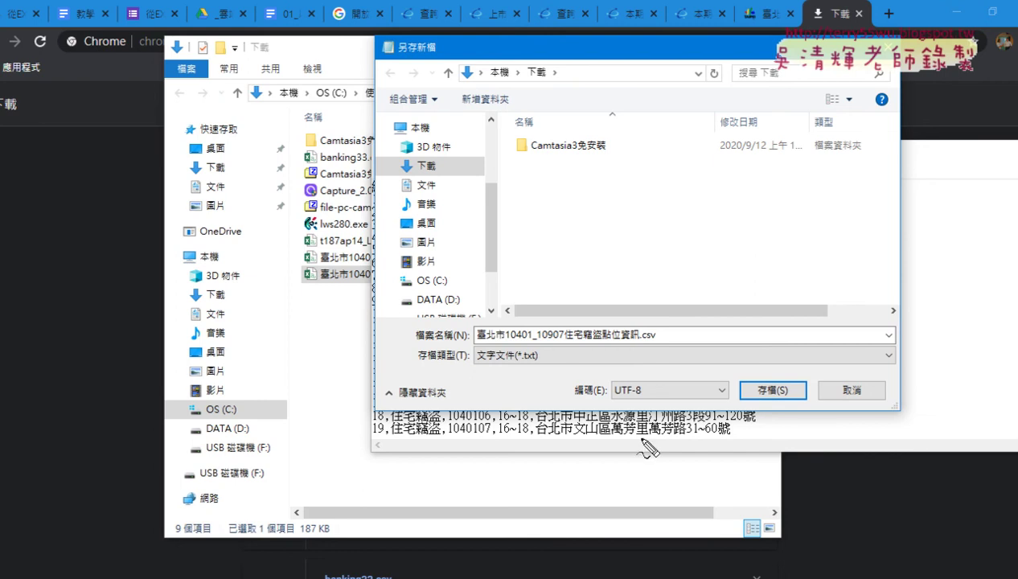
left_click_drag(628, 406, 648, 430)
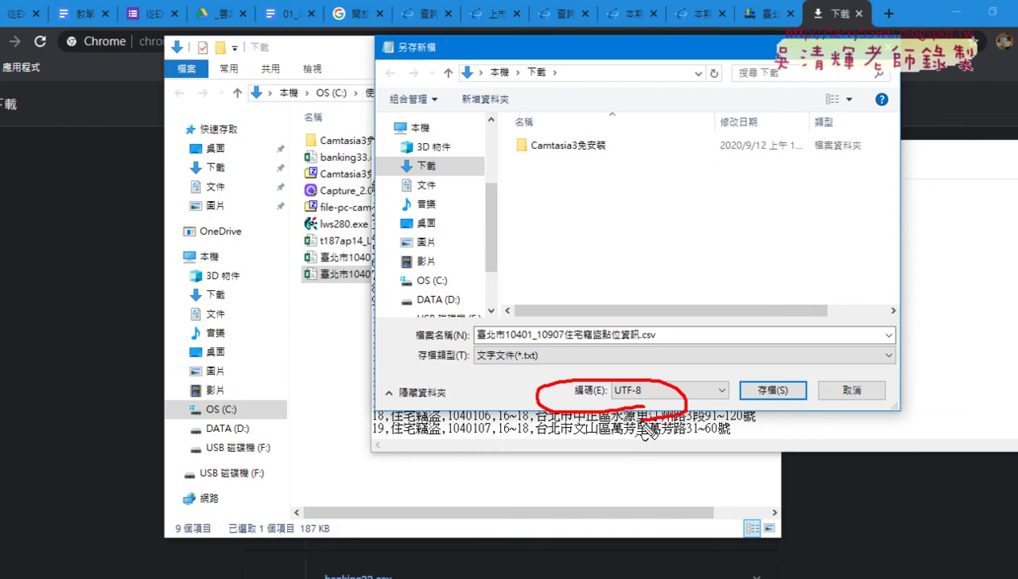
key("Escape")
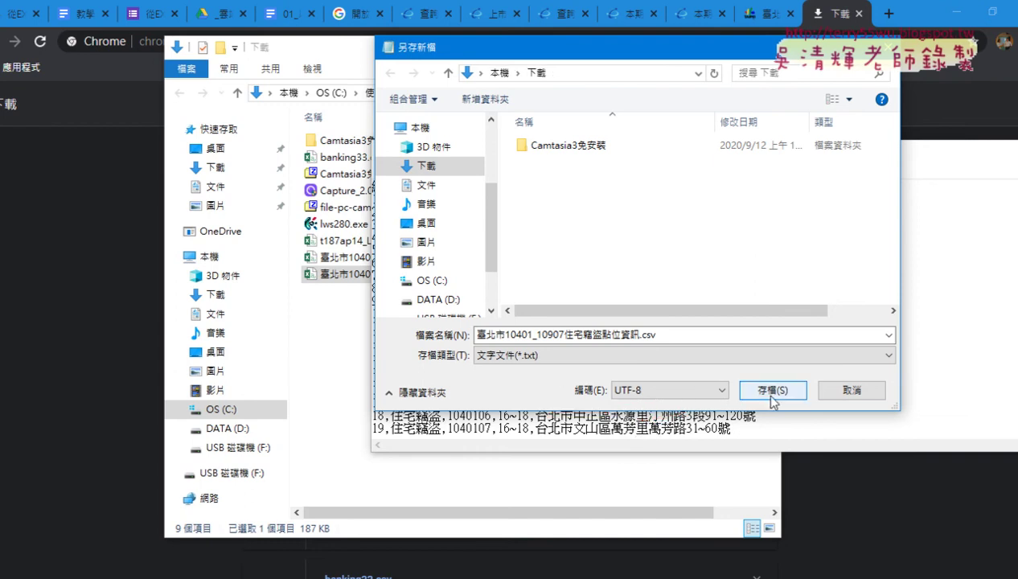
left_click(770, 394)
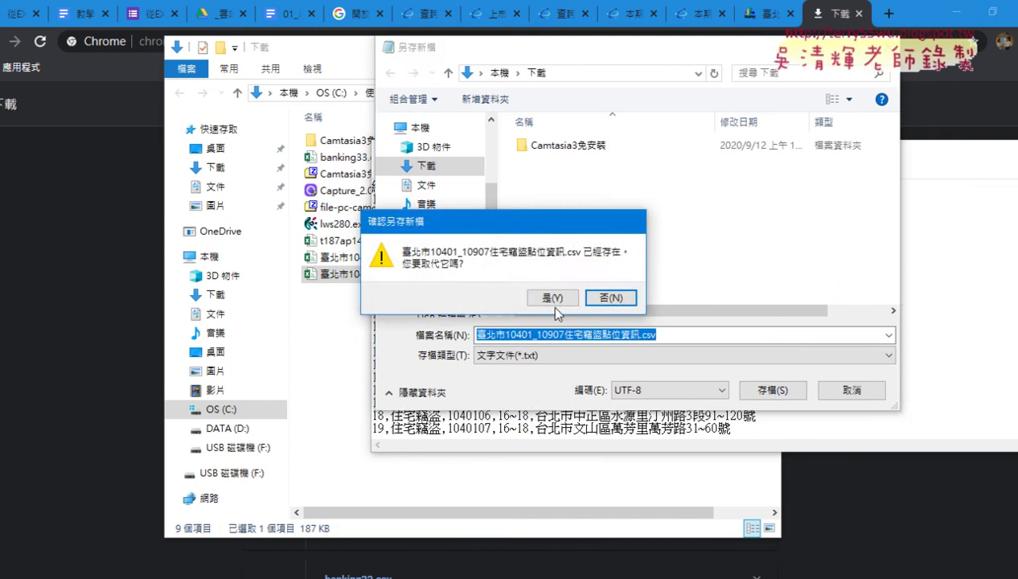
left_click(486, 359)
mouse_move(729, 153)
left_mouse_down()
mouse_move(968, 163)
mouse_move(941, 161)
left_mouse_up()
Step: Reopen the re-saved CSV in Notepad to check it, then arrange the windows
left_click(940, 151)
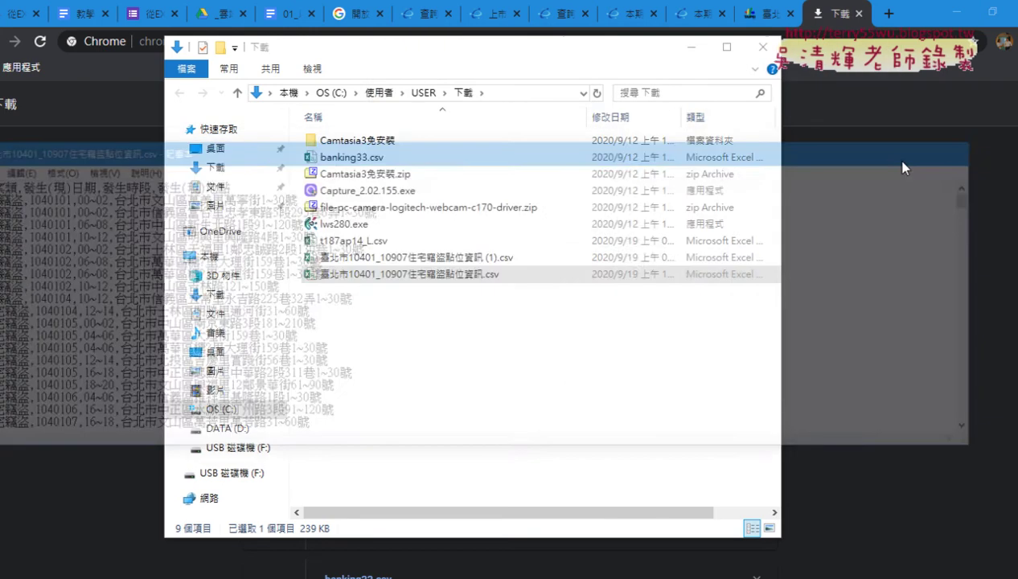
right_click(445, 276)
left_click(484, 292)
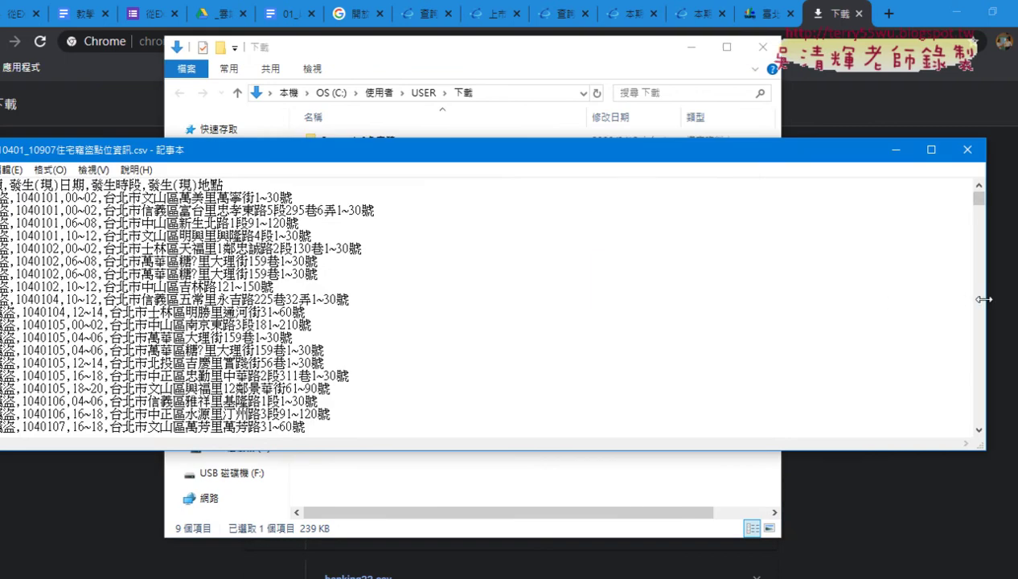
left_click_drag(984, 296, 548, 296)
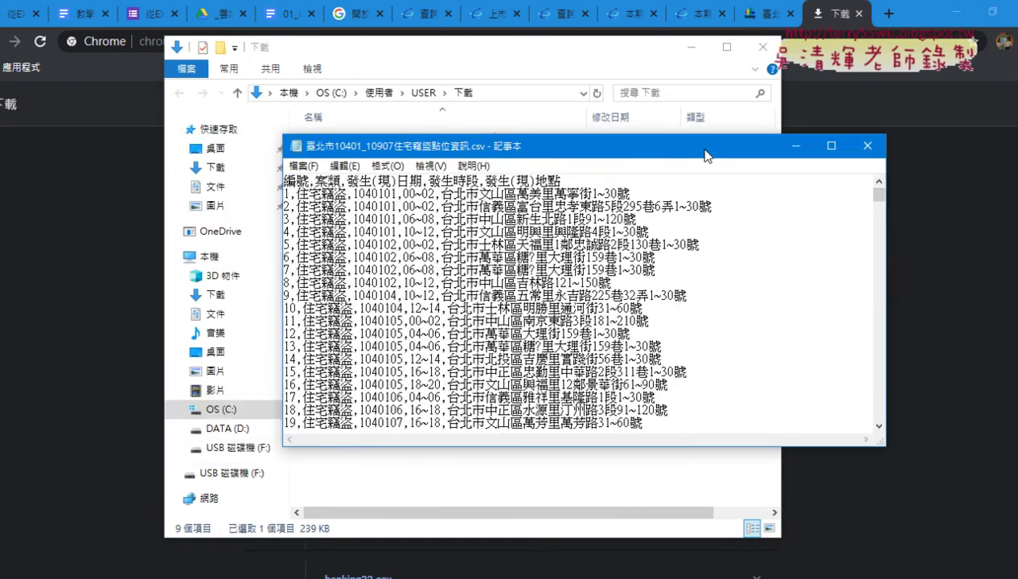
left_click_drag(360, 154, 844, 151)
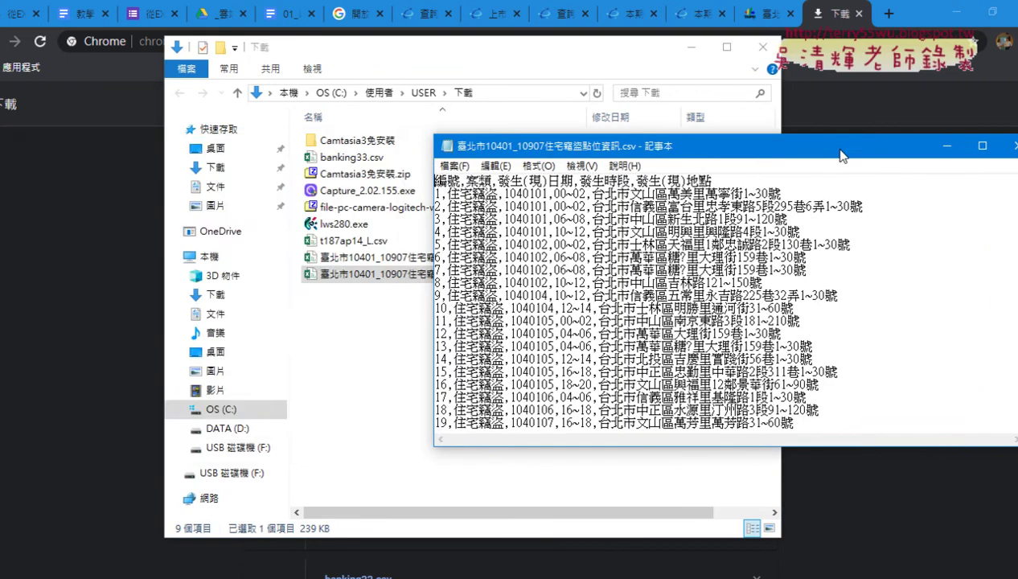
Step: Open the CSV in Excel, dismiss the activation prompt, and restore the window
double_click(384, 277)
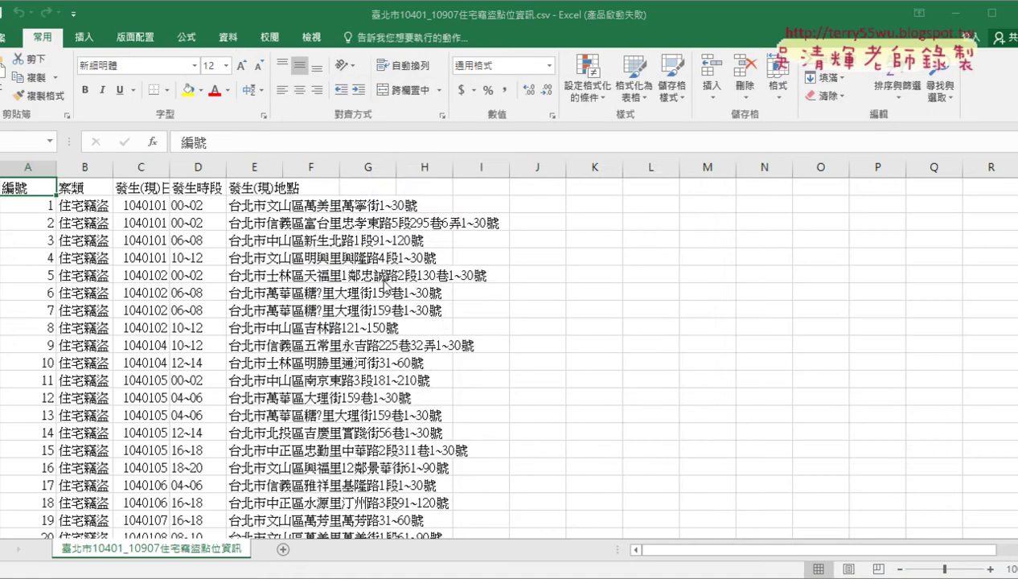
left_click(690, 469)
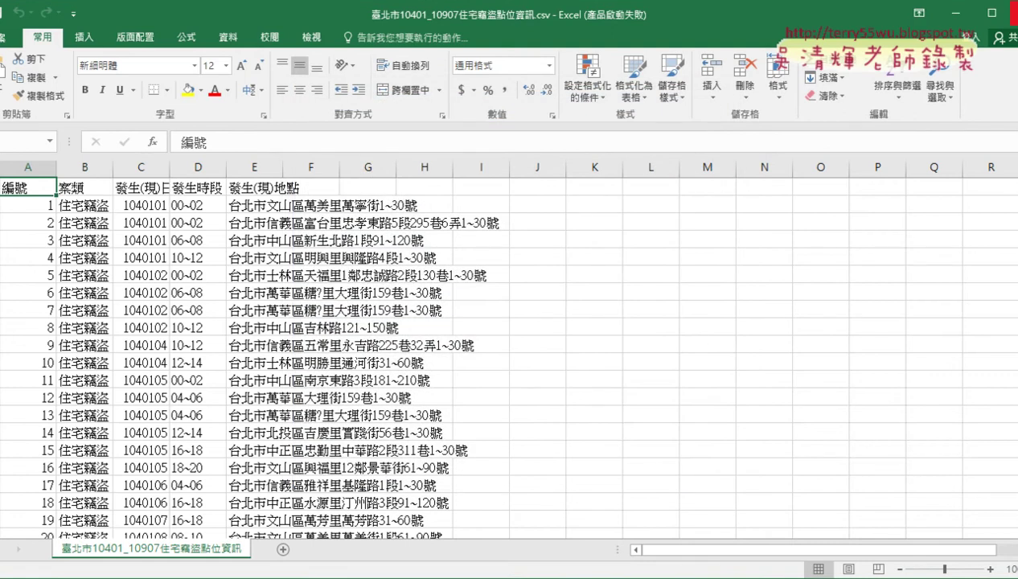
left_click(991, 14)
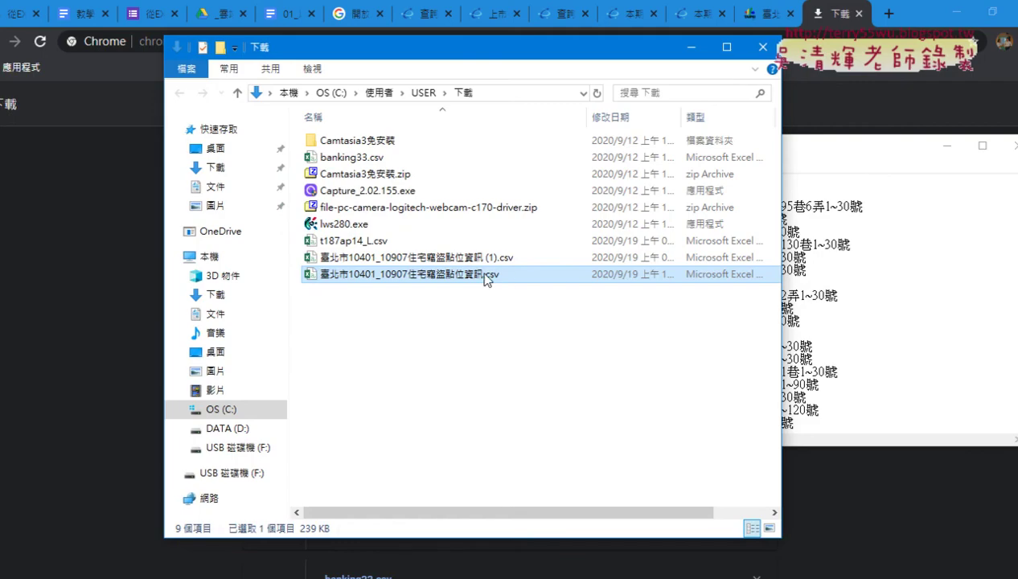
Step: Start 另存新檔 on the Notepad copy of the CSV, then cancel without saving
right_click(484, 277)
left_click(526, 292)
left_click(454, 166)
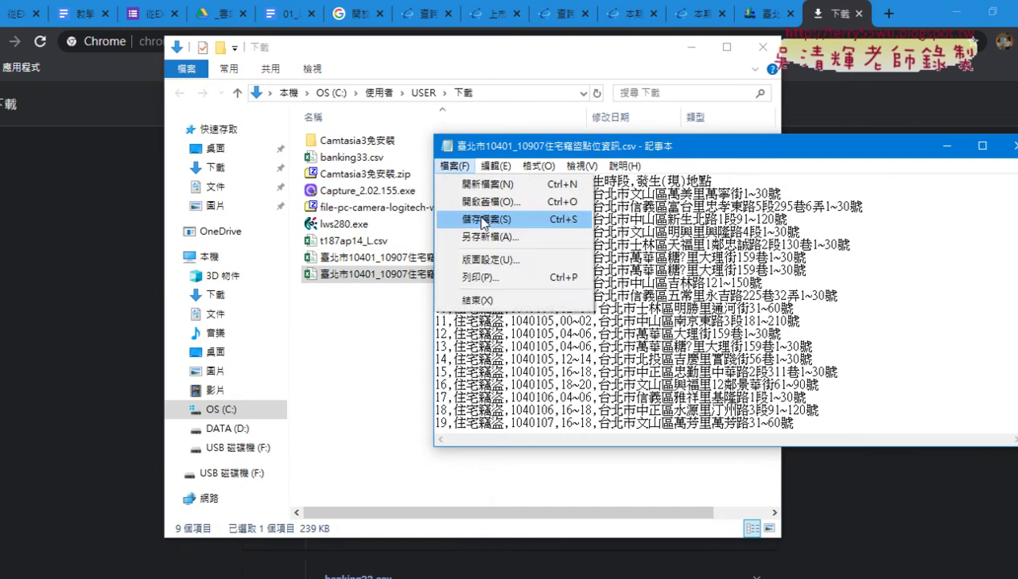
left_click(494, 242)
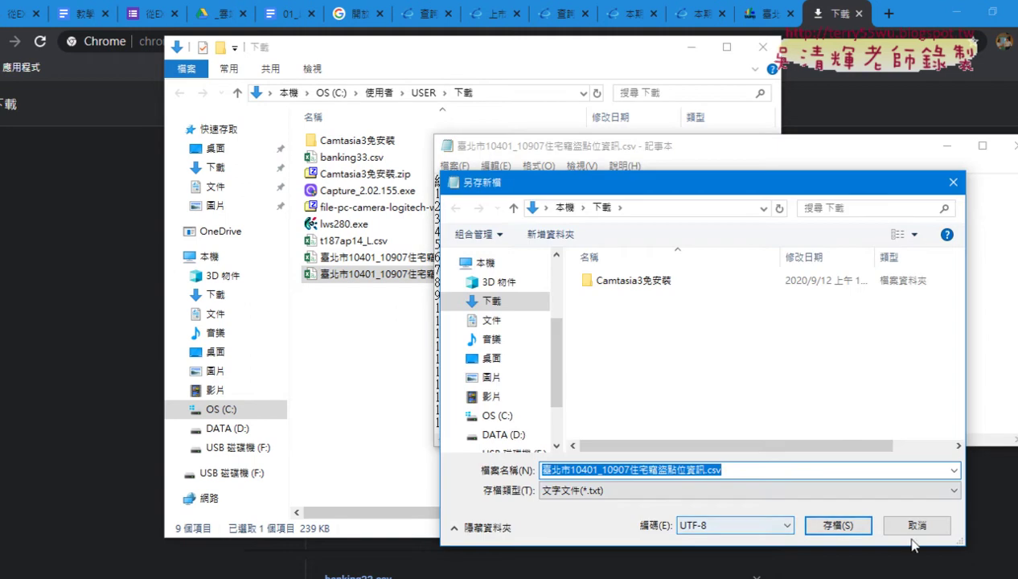
left_click(902, 529)
left_click(359, 291)
Step: Open the burglary CSV in Excel and dismiss the Office activation notice
double_click(385, 274)
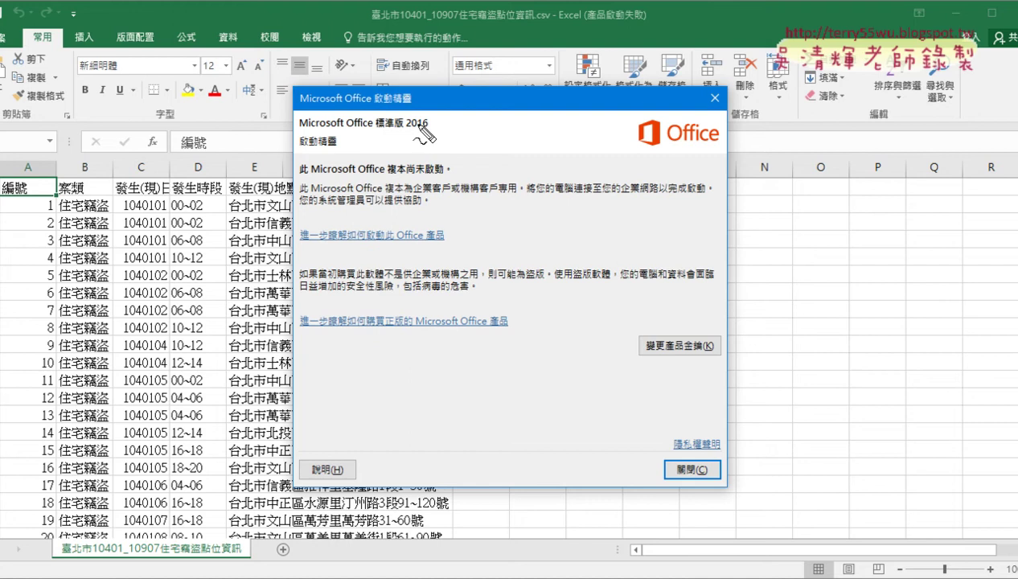
left_click_drag(405, 128, 431, 128)
left_click(691, 470)
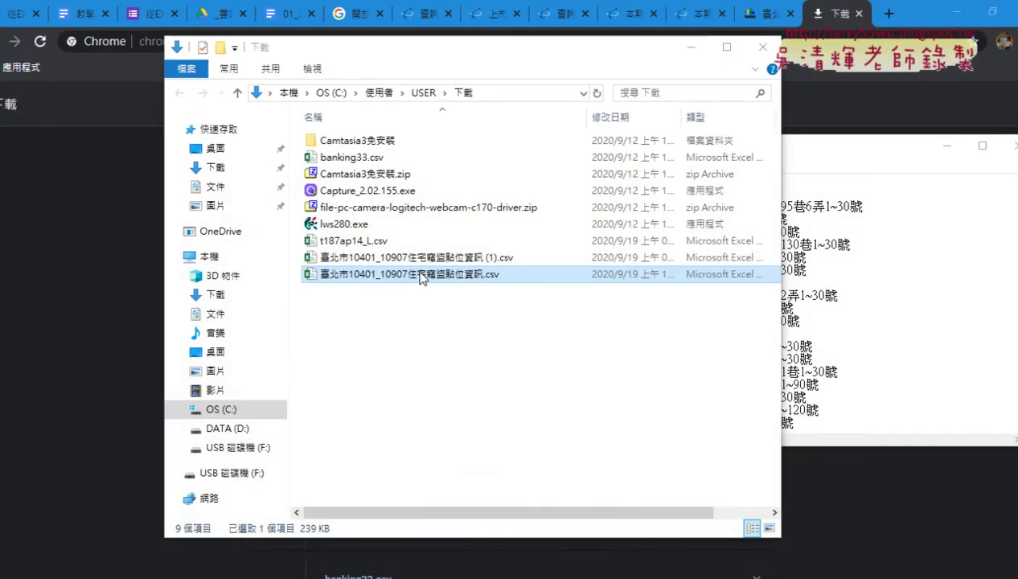
Step: Open the CSV in Notepad, confirm 另存新檔 shows UTF-8 encoding, and cancel
right_click(422, 278)
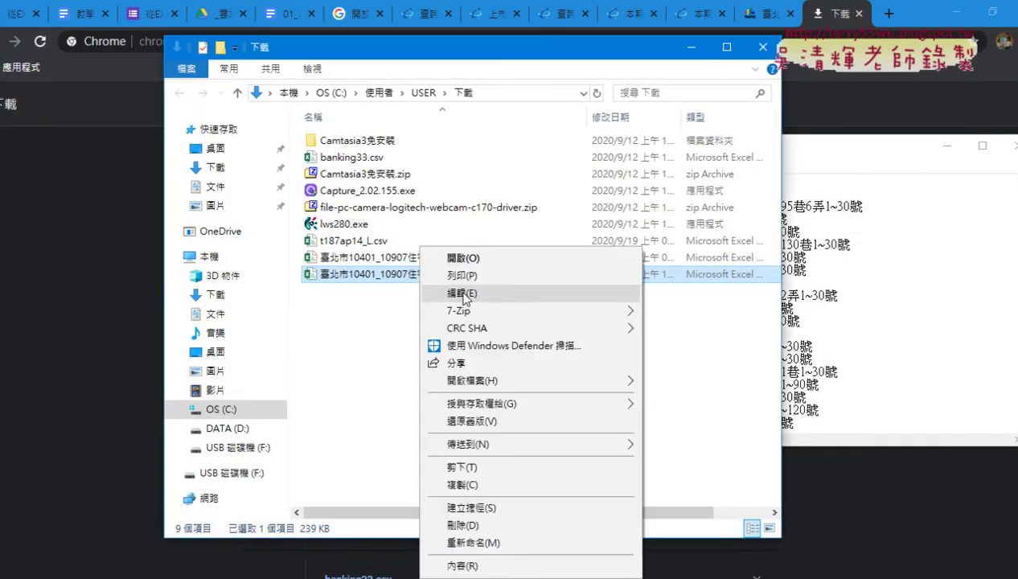
left_click(460, 292)
left_click_drag(61, 153, 188, 153)
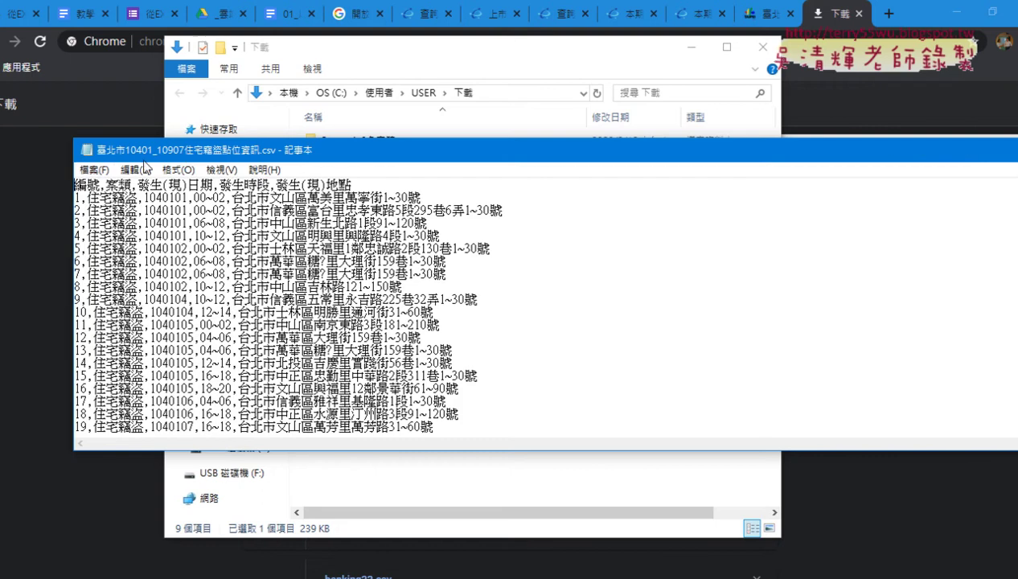
left_click(94, 170)
left_click(120, 240)
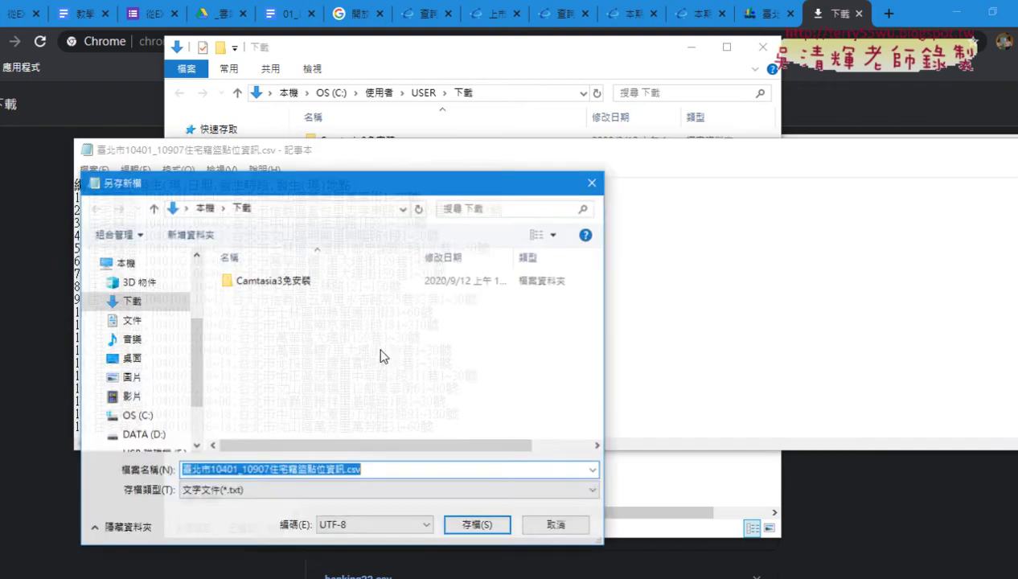
left_click(386, 527)
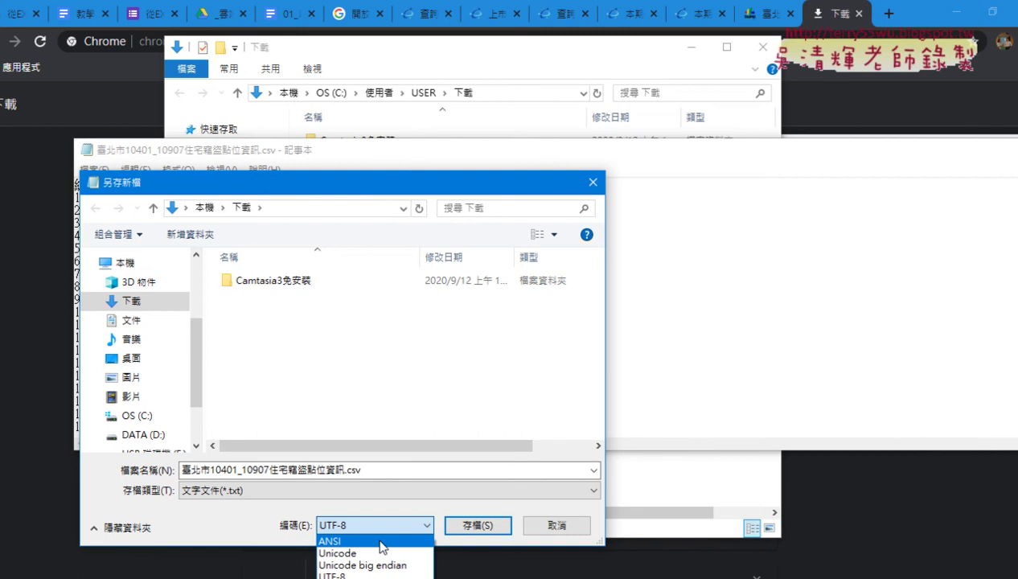
key("Escape")
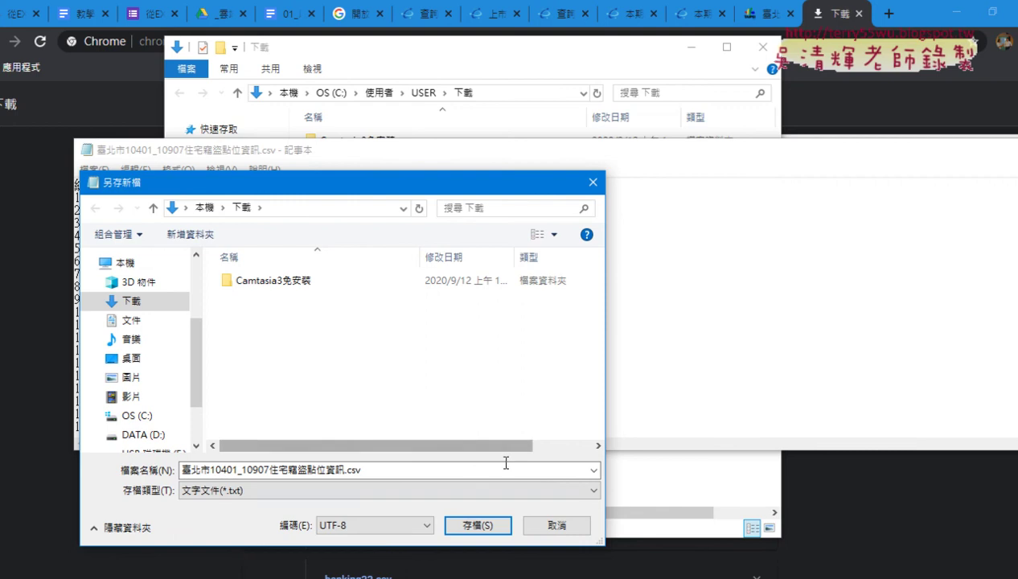
left_click(553, 524)
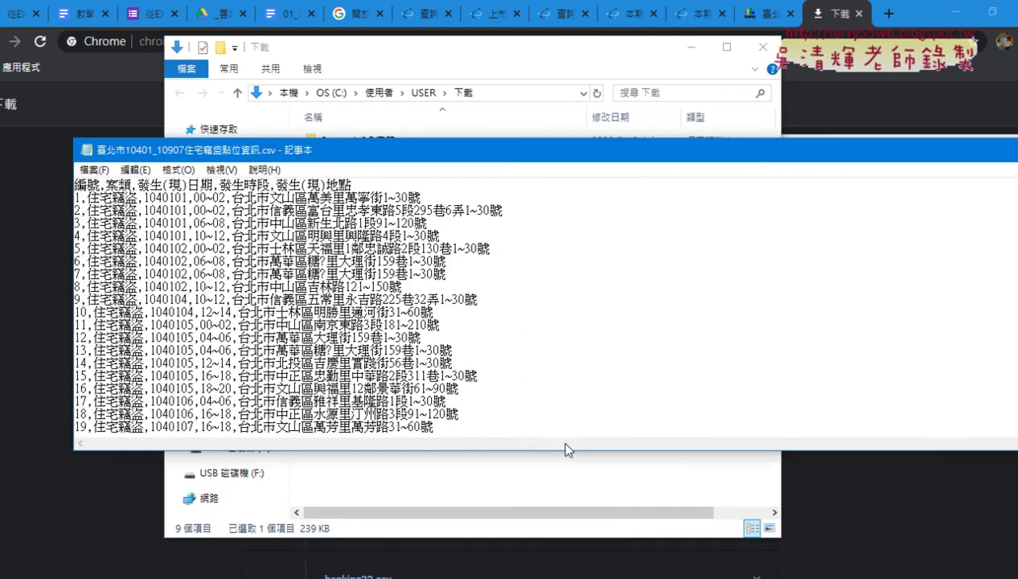
left_click_drag(885, 160, 811, 154)
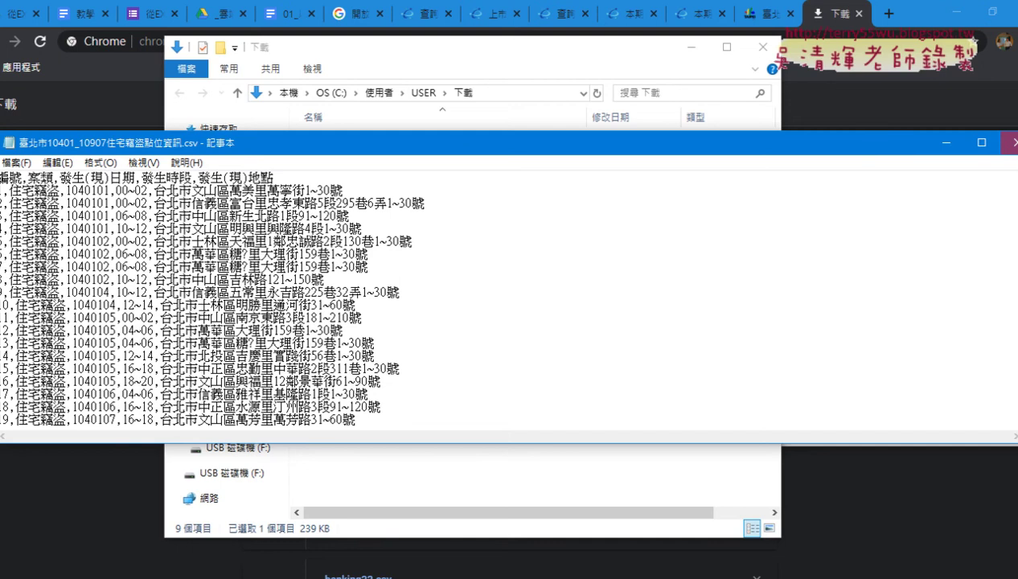
Step: Open the burglary CSV from Downloads in Excel and dismiss the activation notice
key("alt+Tab")
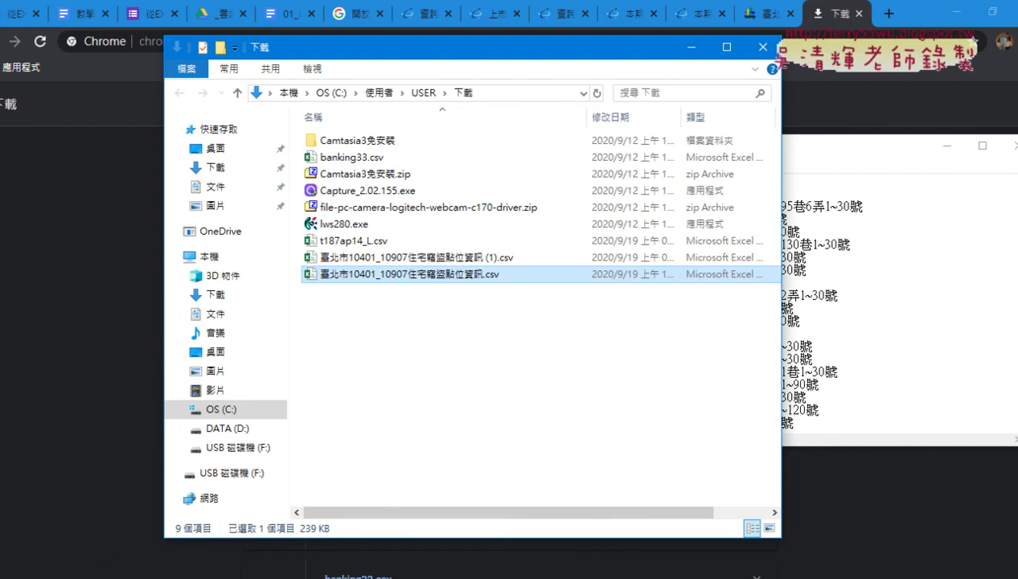
double_click(394, 274)
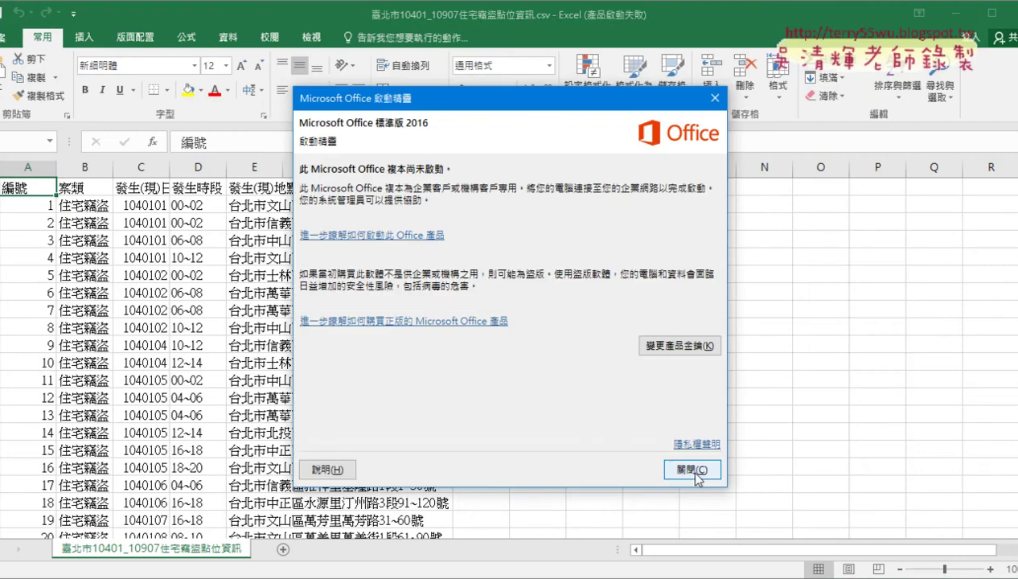
left_click(700, 465)
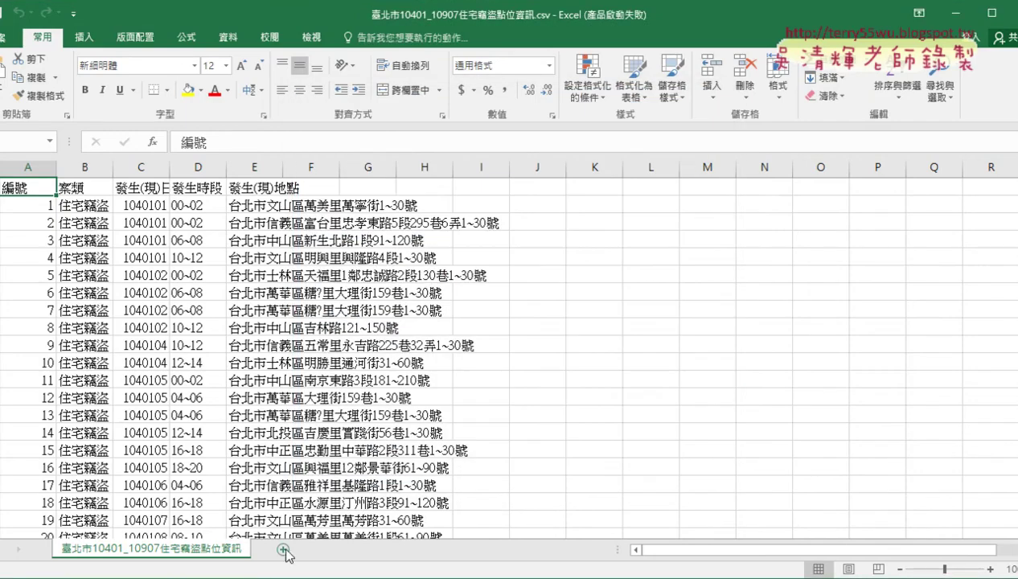
Step: Add a new blank worksheet 工作表1 with the + sheet button
left_click(284, 550)
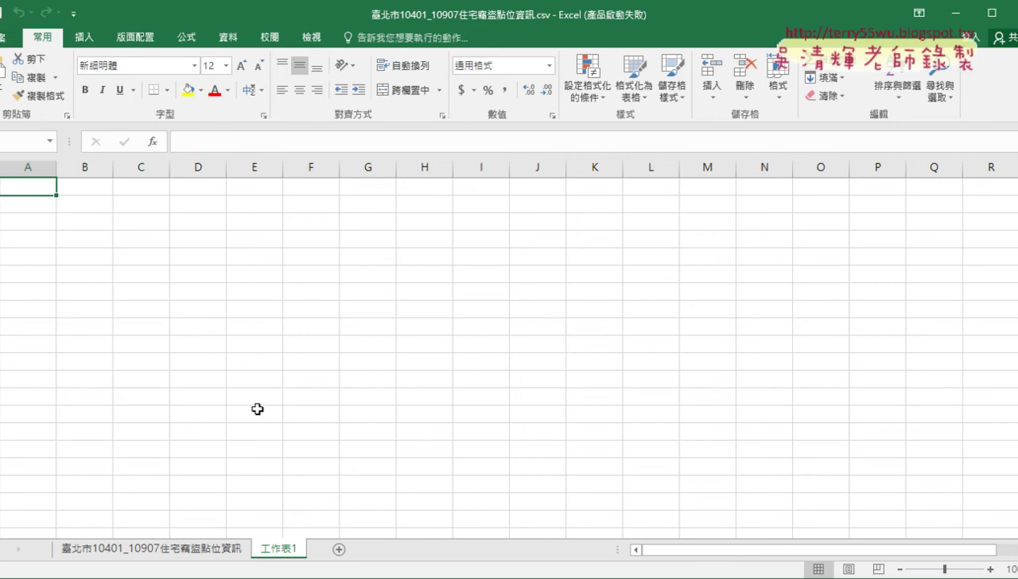
Step: Switch to the 資料 ribbon tab to show the 取得外部資料 group
left_click(239, 41)
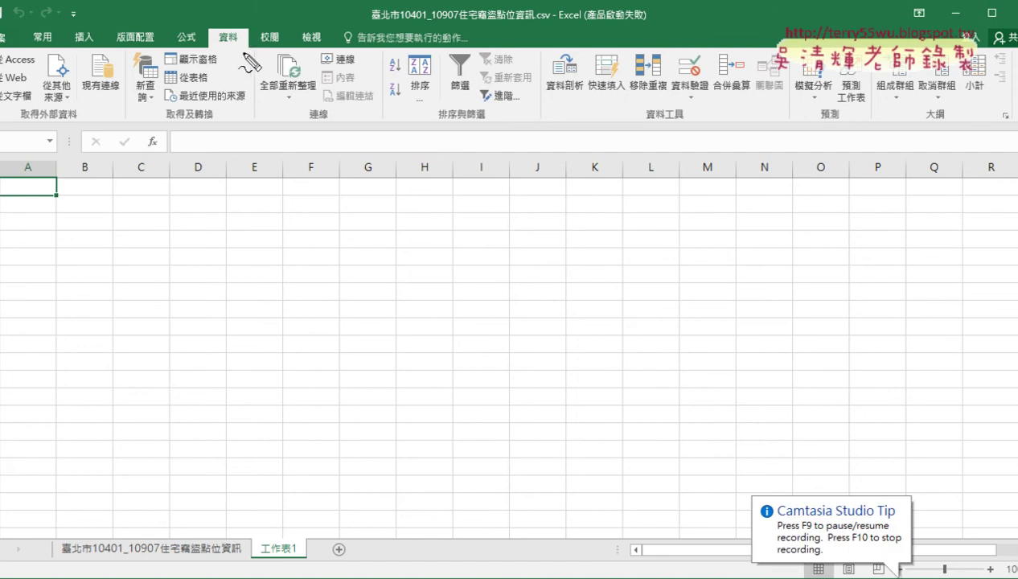
left_click_drag(246, 29, 241, 47)
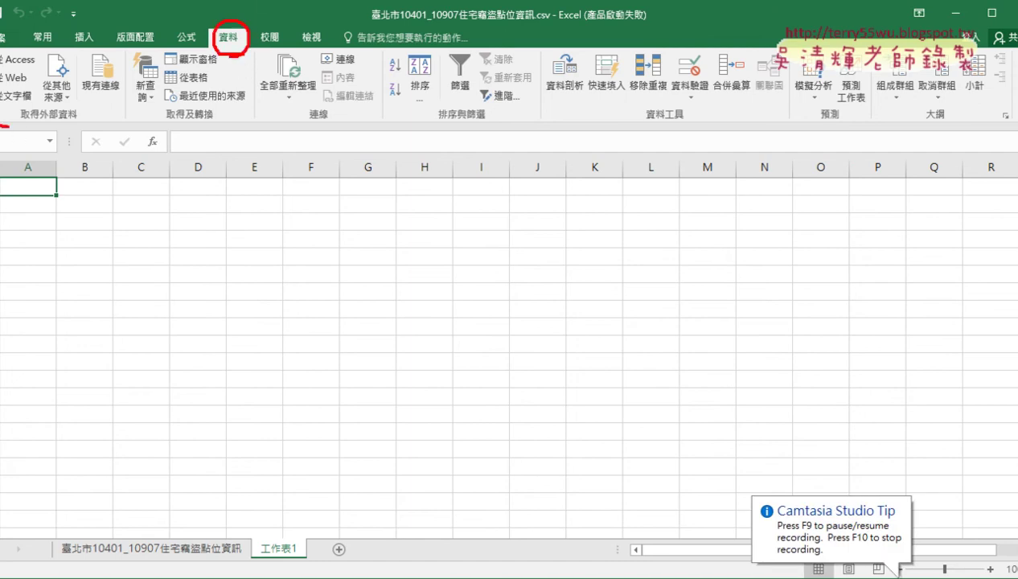
mouse_move(10, 37)
left_mouse_down()
mouse_move(49, 72)
mouse_move(24, 136)
mouse_move(7, 127)
left_mouse_up()
mouse_move(233, 283)
left_mouse_down()
mouse_move(53, 127)
mouse_move(101, 131)
left_mouse_up()
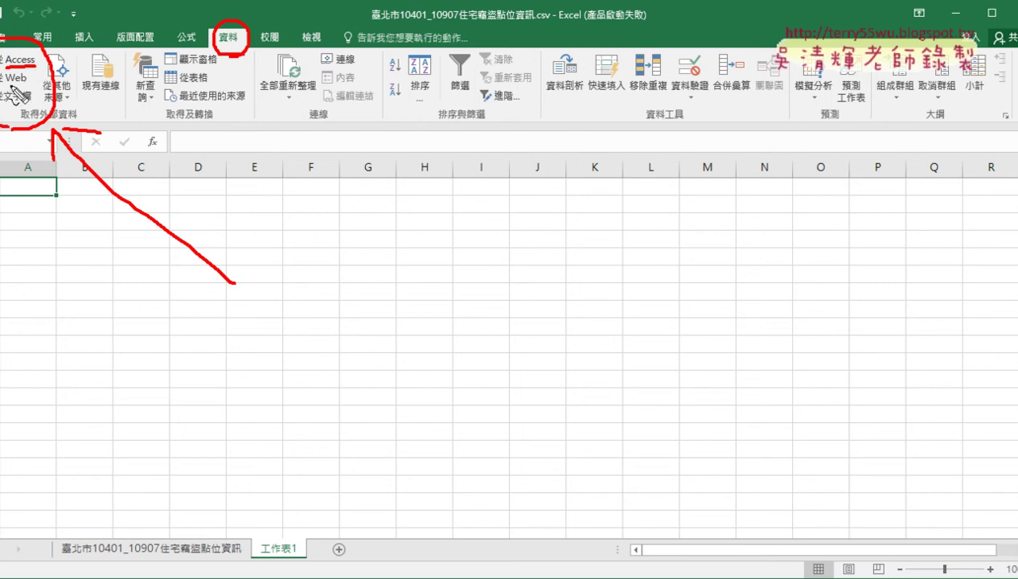
left_click_drag(6, 85, 30, 84)
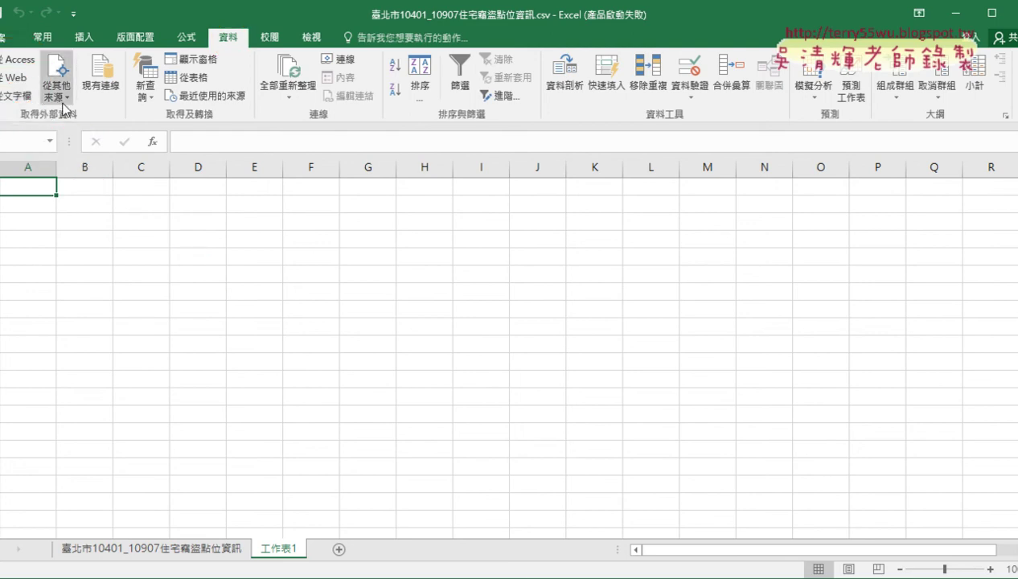
Step: Open the 從其他來源 dropdown listing SQL Server, Analysis Services, XML and Microsoft Query
left_click(62, 101)
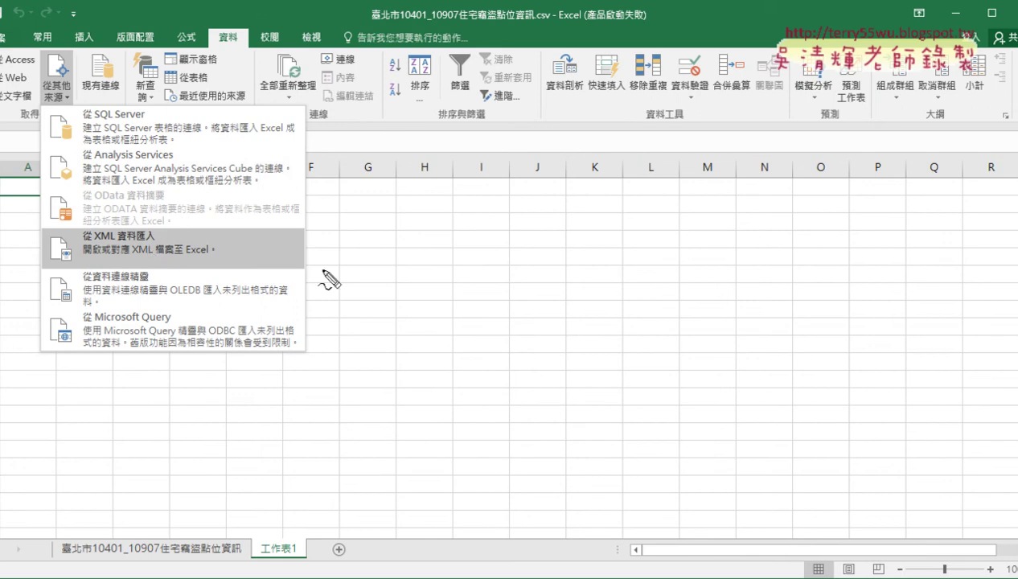
left_click_drag(94, 241, 114, 240)
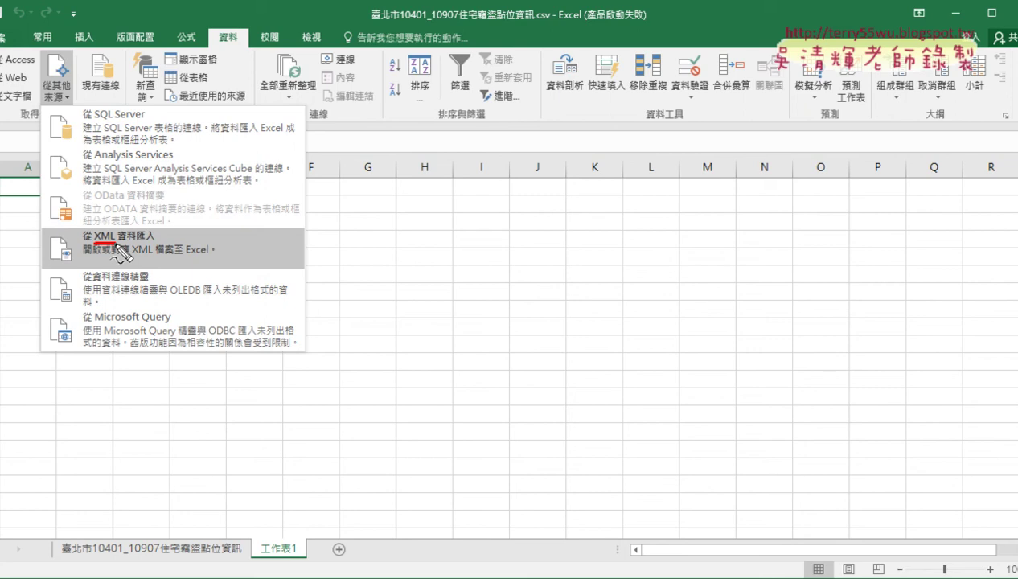
left_click_drag(102, 326, 189, 325)
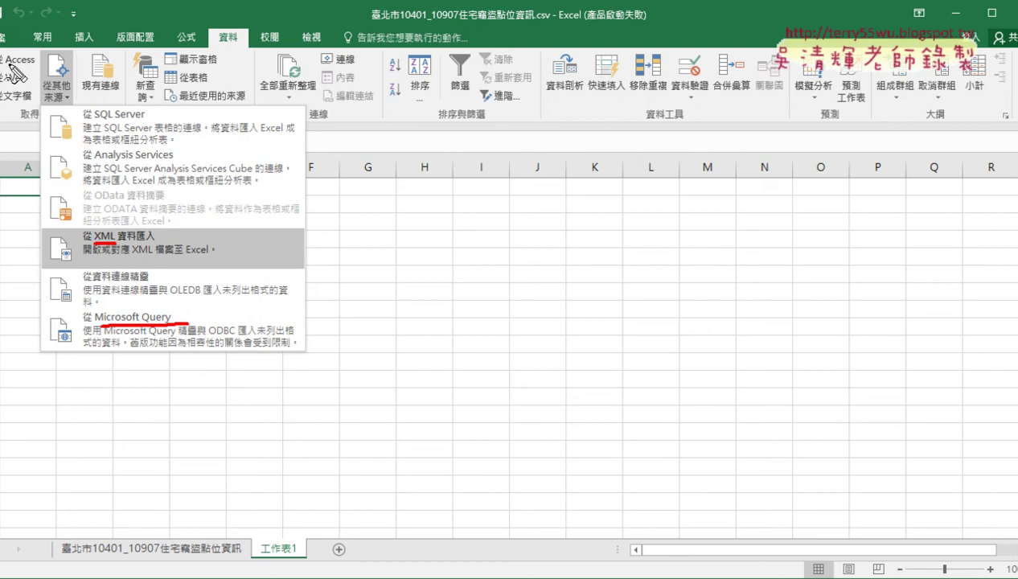
left_click_drag(6, 64, 36, 63)
left_click_drag(98, 123, 141, 123)
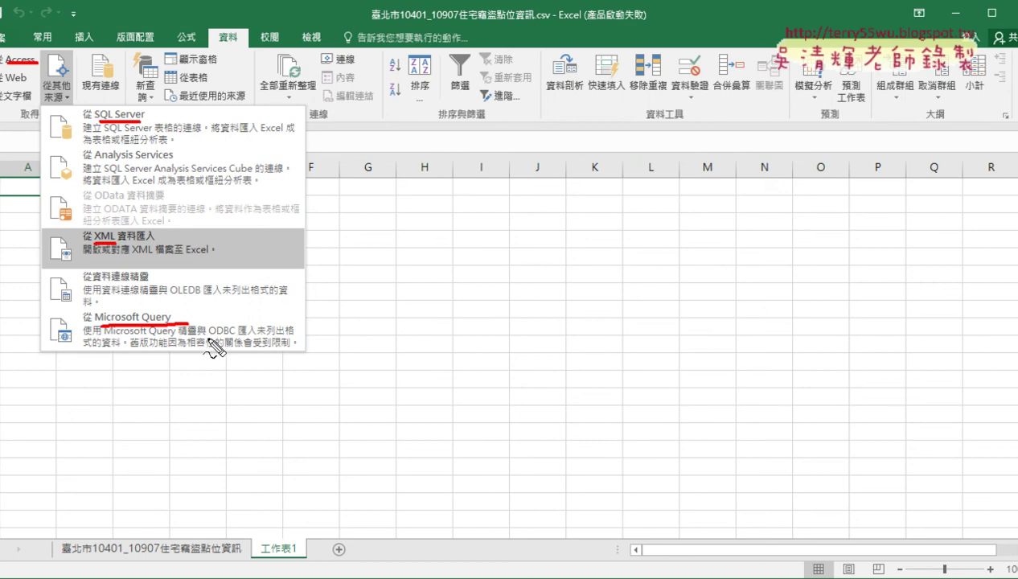
left_click_drag(208, 334, 238, 335)
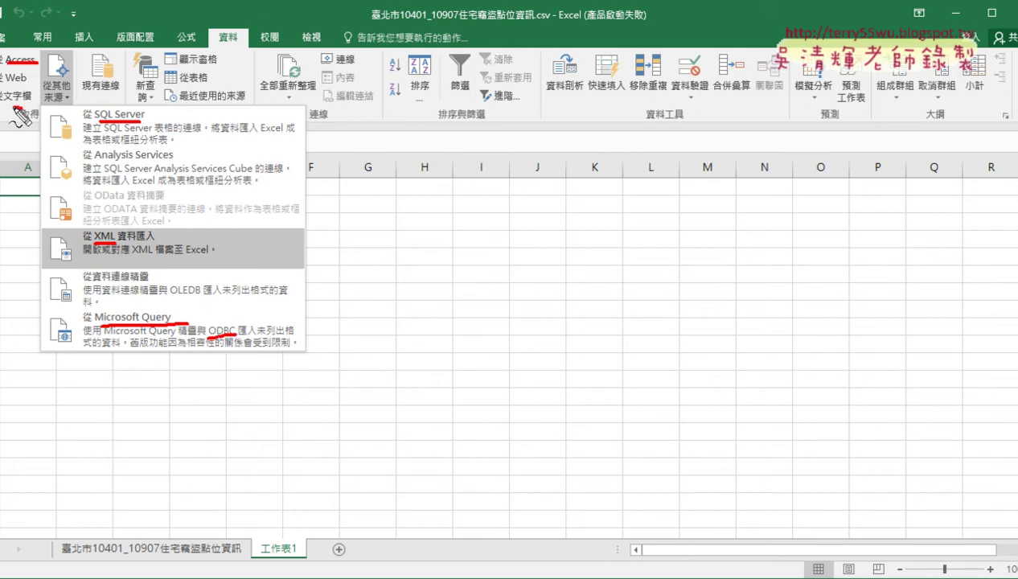
Step: Dismiss the data-source list, start a From Text (從文字檔) import, and bring up Chrome's downloads page
left_click_drag(2, 101, 27, 97)
mouse_move(1, 79)
left_mouse_down()
mouse_move(32, 85)
mouse_move(24, 102)
left_mouse_up()
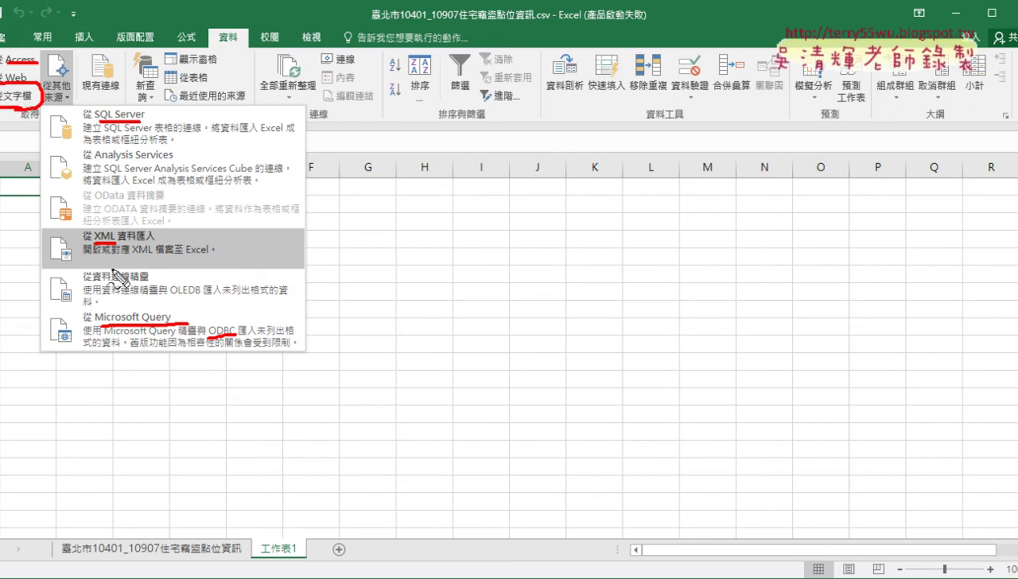
mouse_move(121, 276)
left_mouse_down()
mouse_move(74, 269)
mouse_move(181, 229)
mouse_move(142, 278)
left_mouse_up()
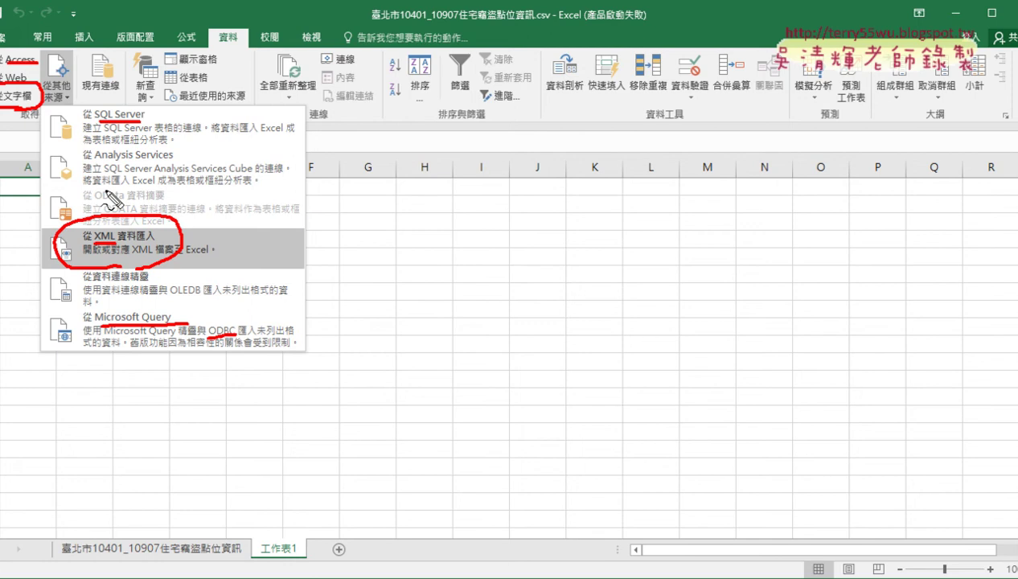
key("Escape")
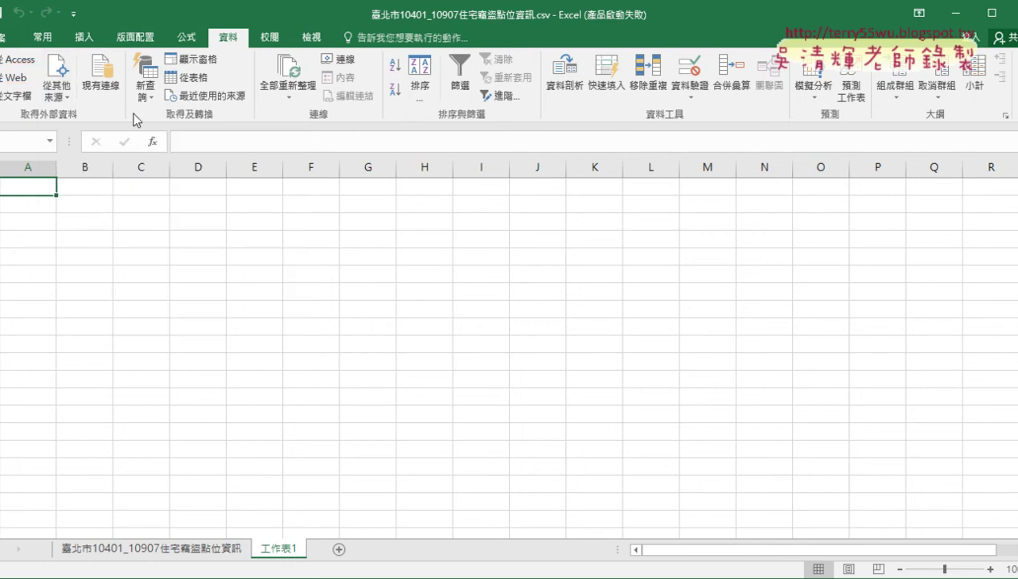
left_click(19, 96)
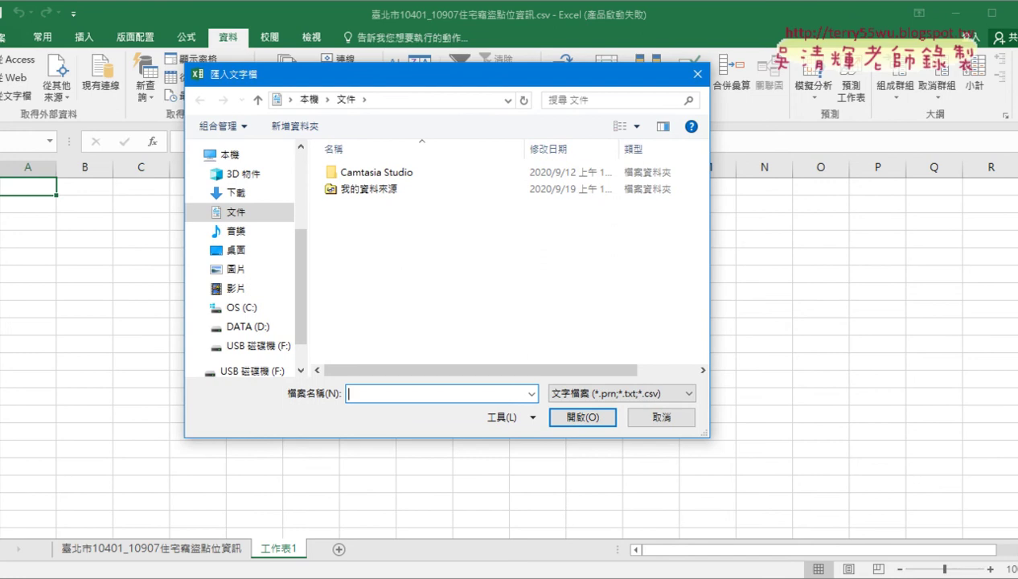
left_click(378, 535)
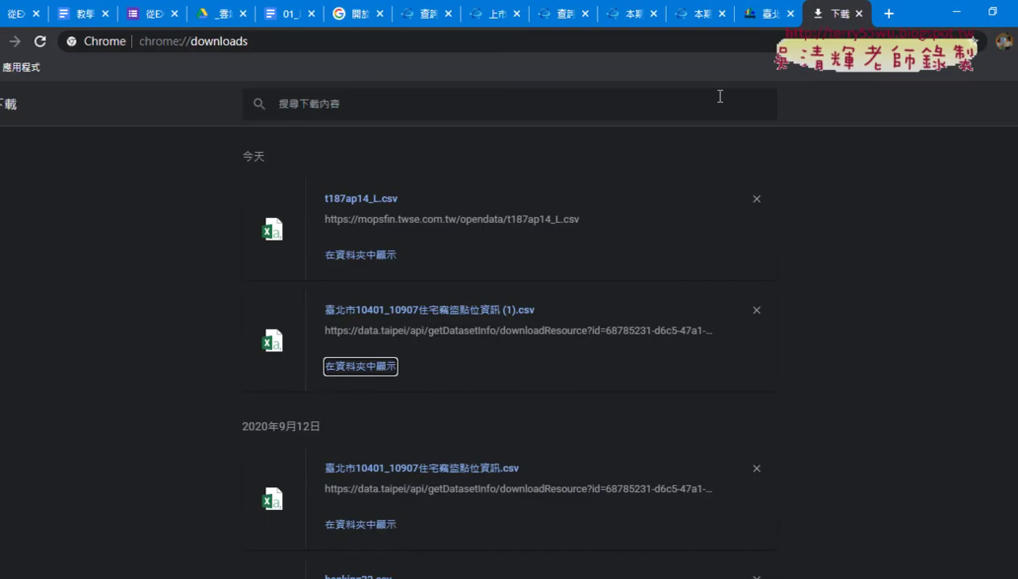
Step: Copy the 下載 link address of the Taipei residential burglary dataset on data.taipei
left_click(746, 14)
scroll(720, 161, "up", 5)
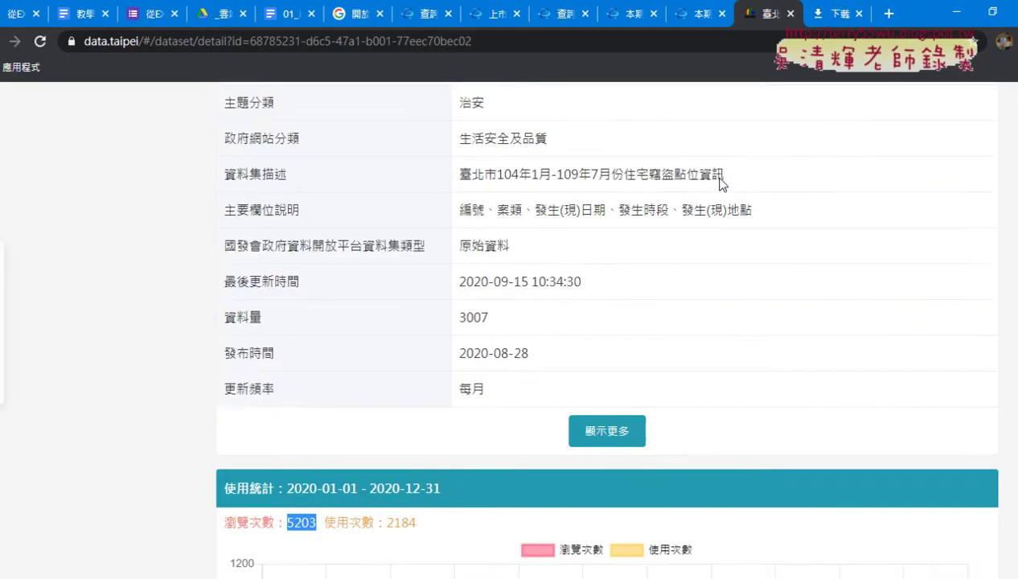
scroll(719, 184, "up", 4)
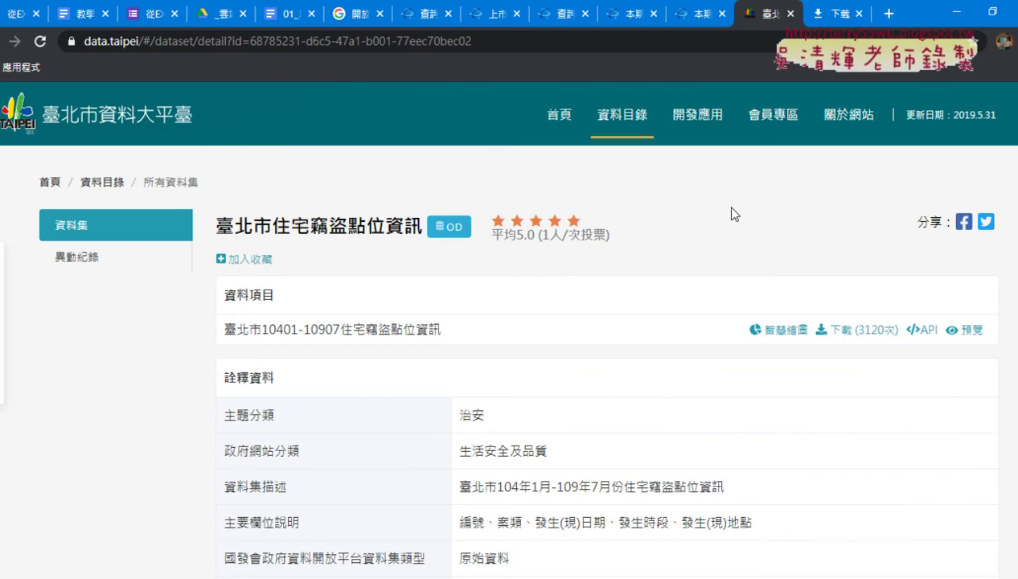
scroll(730, 213, "down", 2)
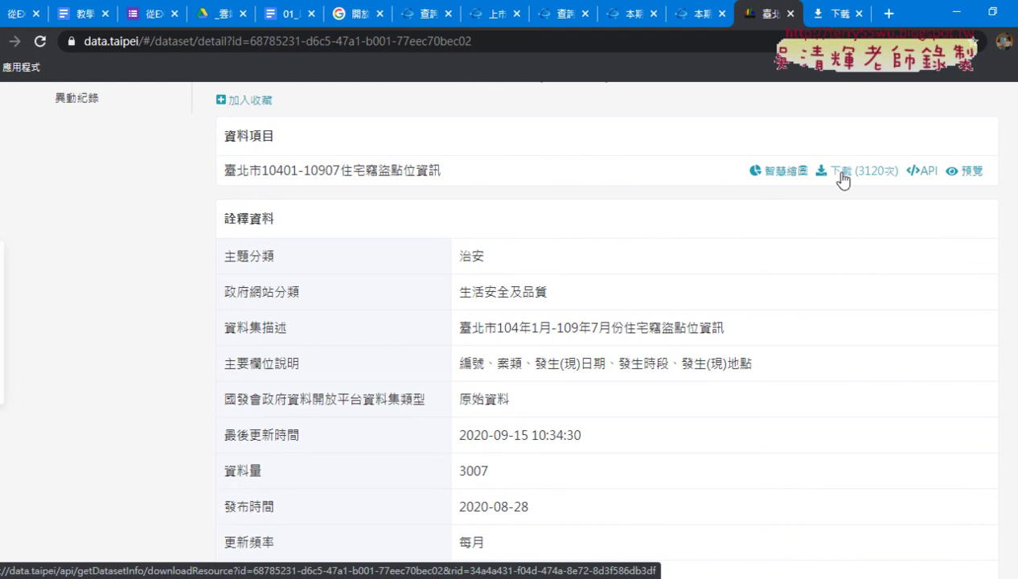
right_click(842, 178)
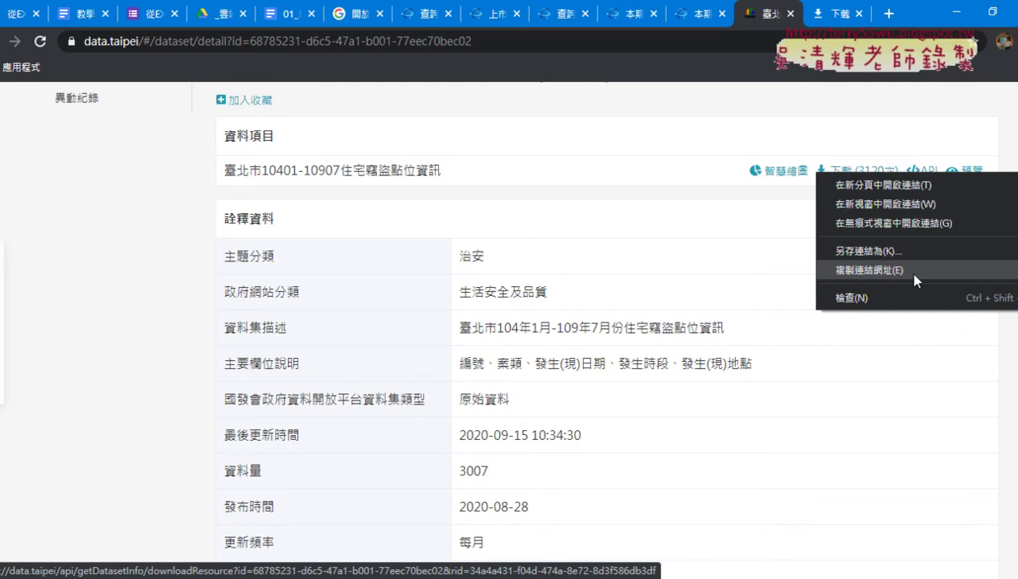
left_click(916, 280)
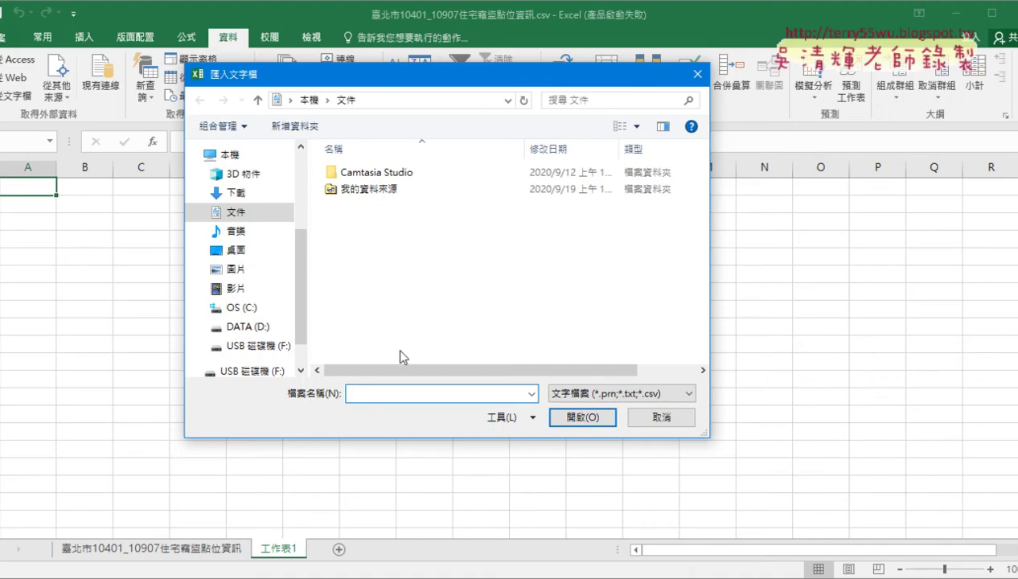
Step: Paste the copied burglary CSV web address into the file name box and open it
right_click(357, 395)
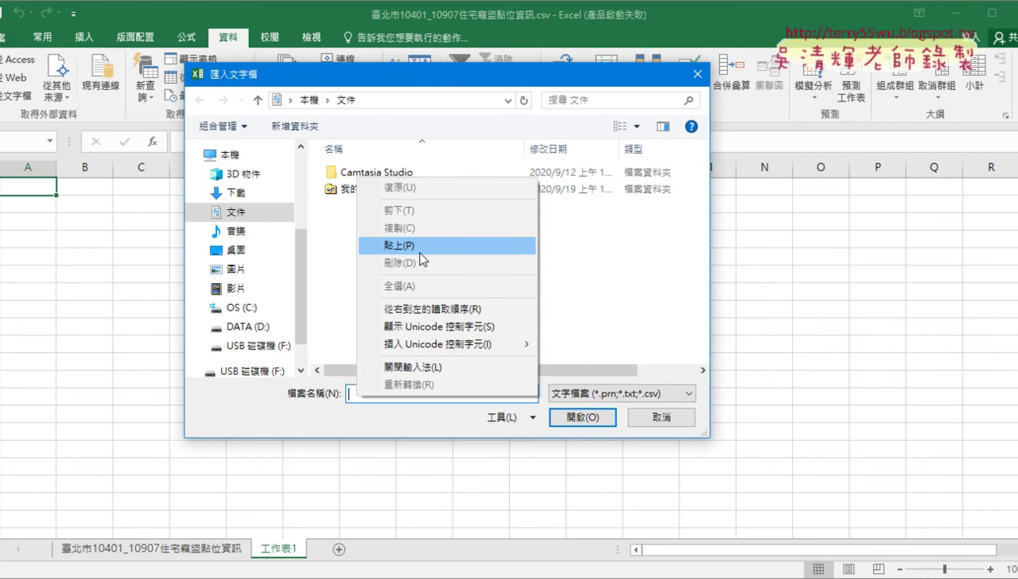
left_click(422, 257)
left_click(576, 421)
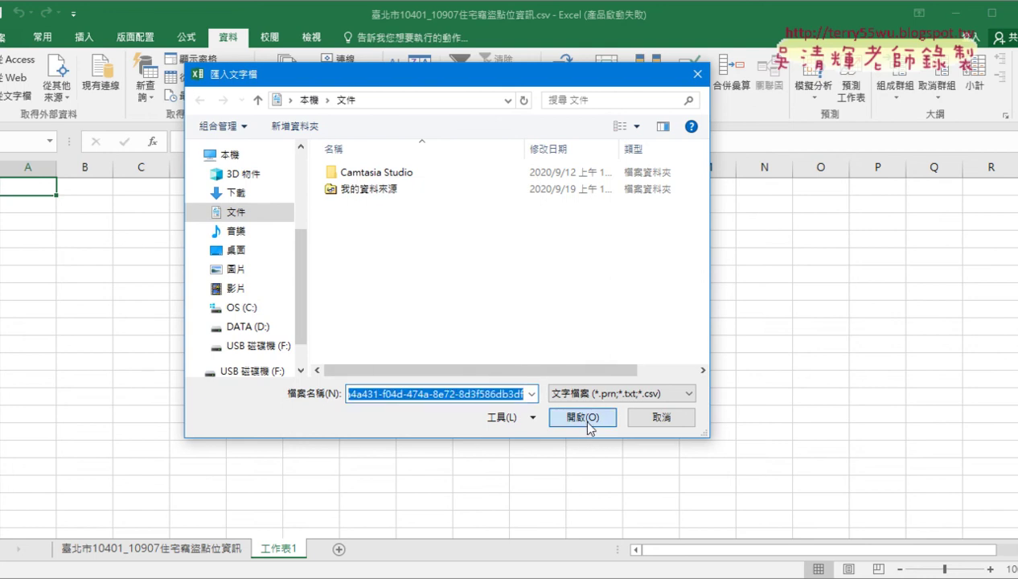
left_click(587, 424)
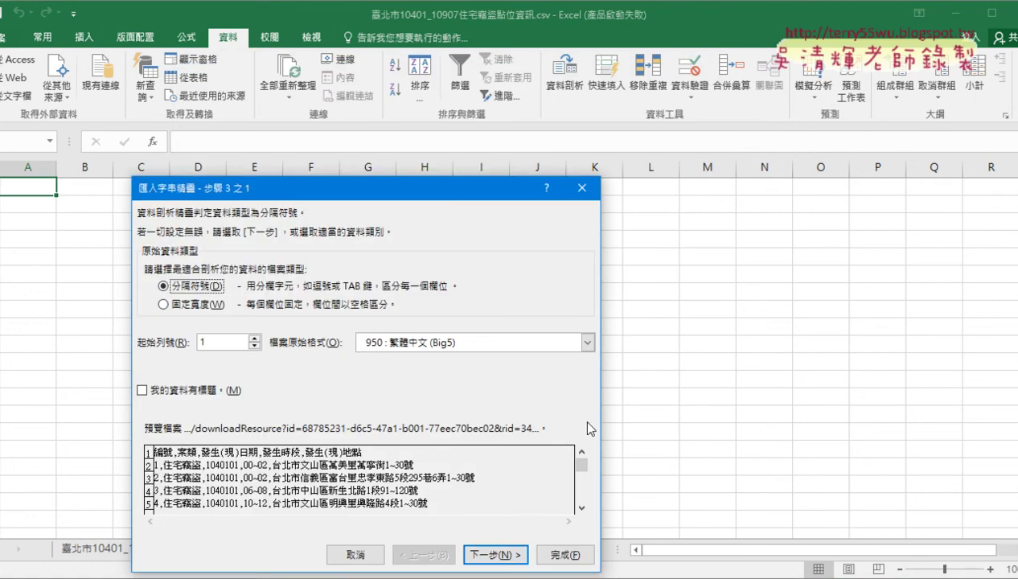
Step: Keep 950 Big5 encoding, tick 我的資料有標題, and use comma instead of Tab as delimiter
left_click_drag(450, 181, 616, 87)
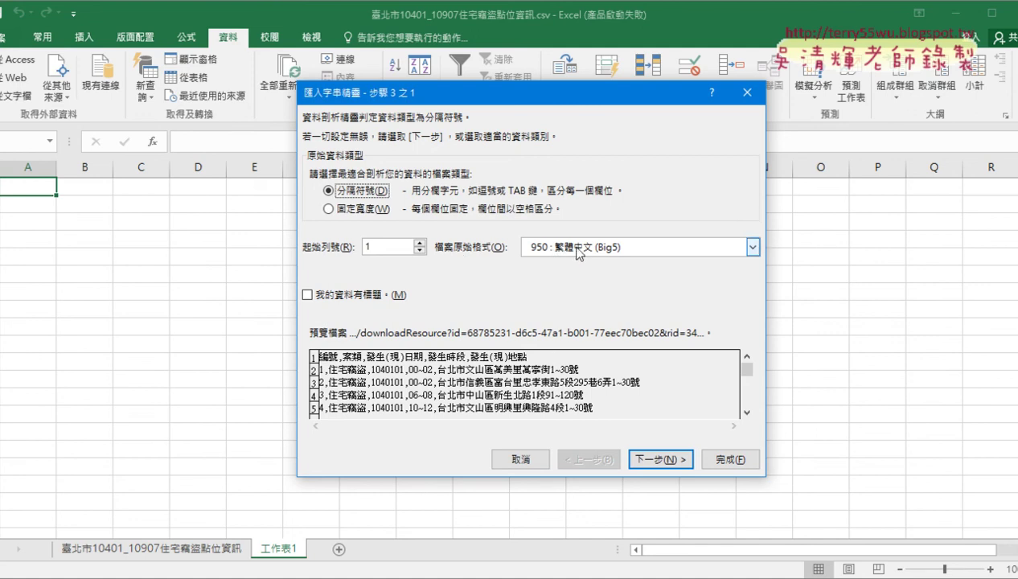
left_click(642, 245)
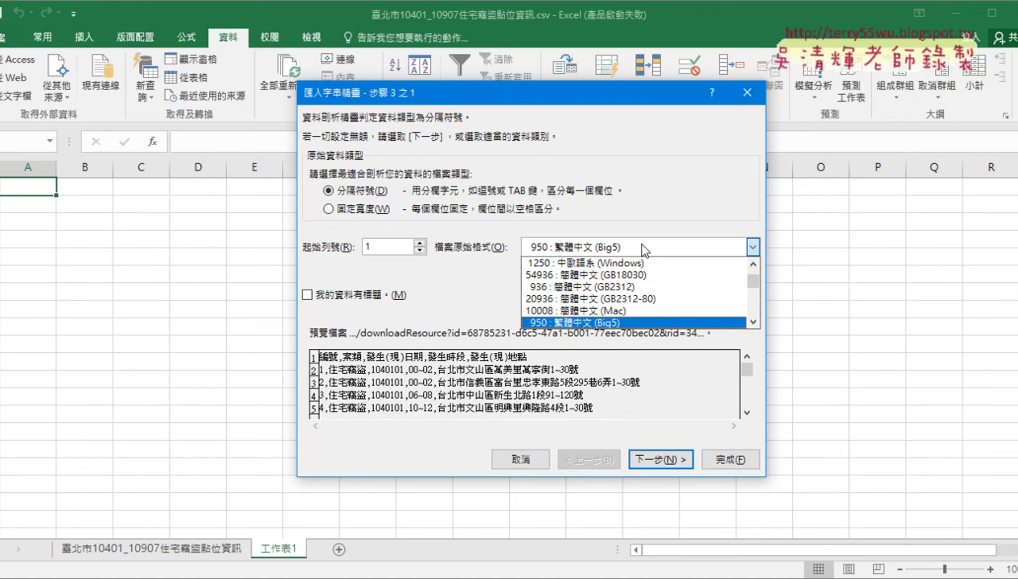
left_click(594, 217)
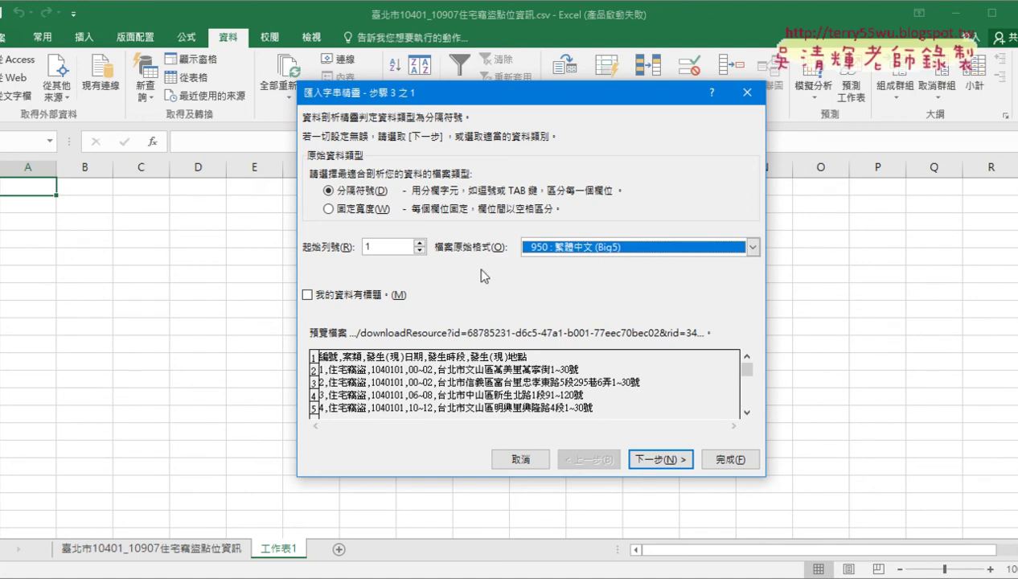
left_click(314, 298)
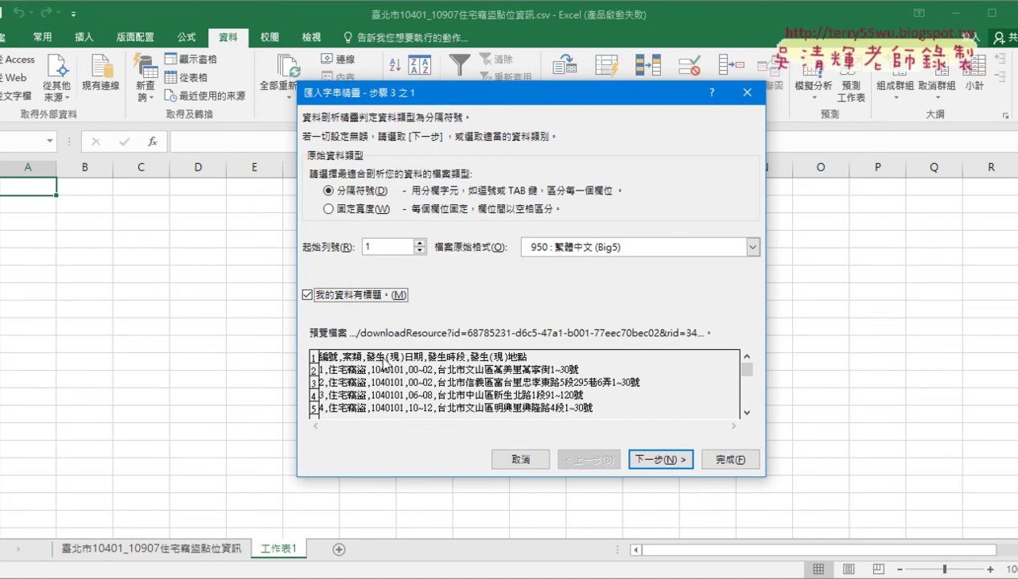
left_click(682, 463)
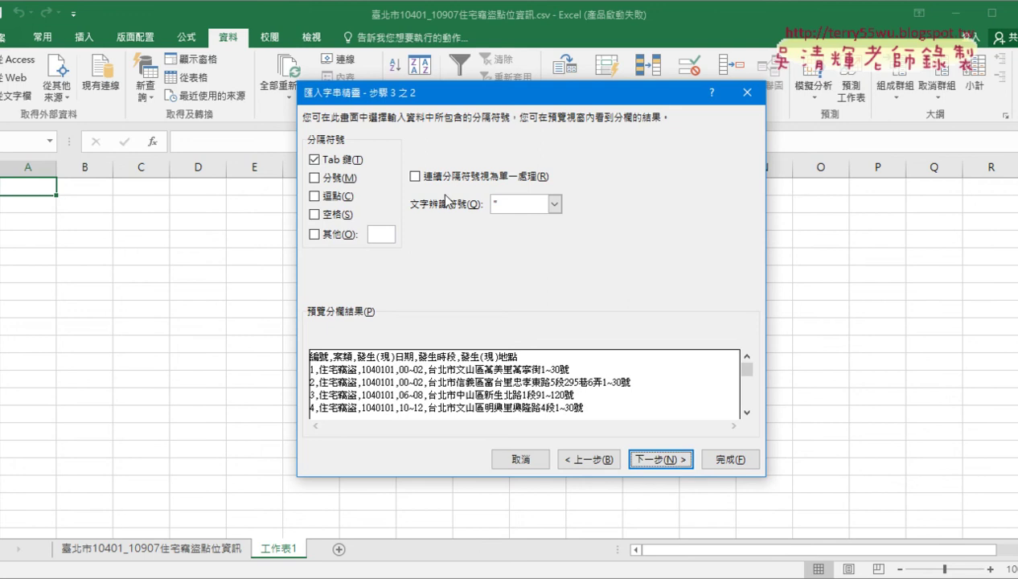
left_click(313, 196)
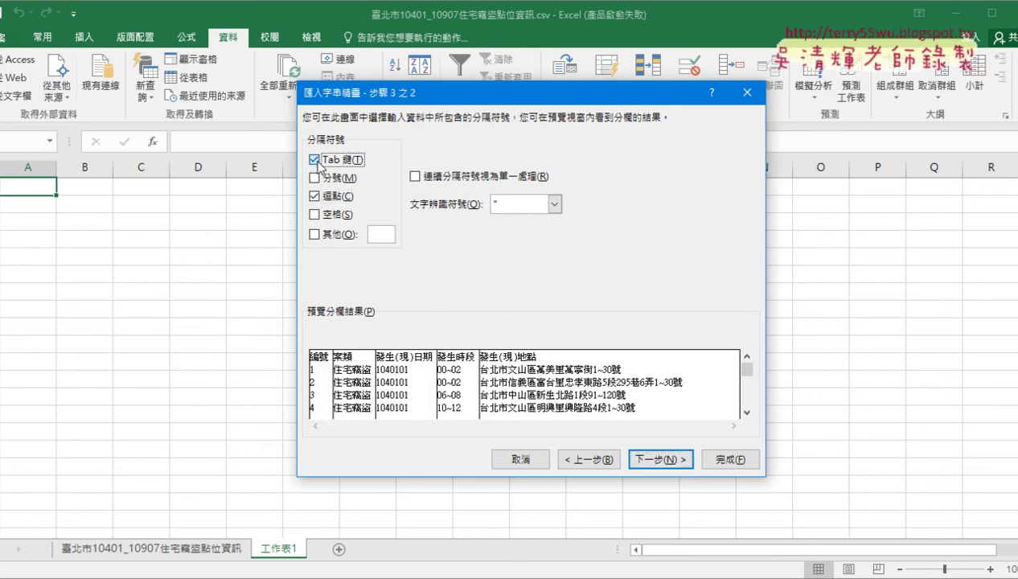
left_click(314, 160)
Step: Try skipping the 案類 column, restore it to General (一般), and finish the wizard
left_click(658, 465)
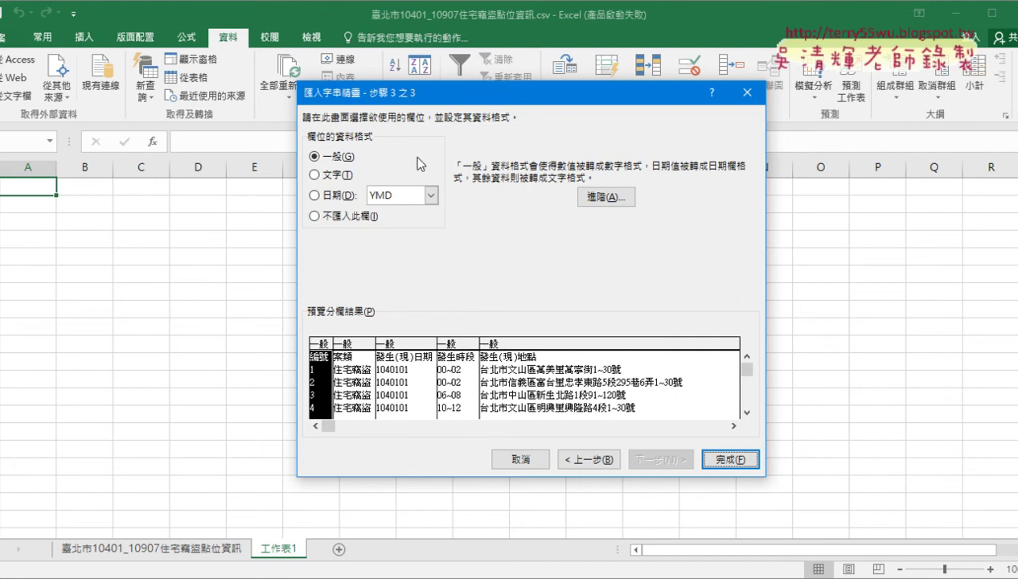
left_click(354, 371)
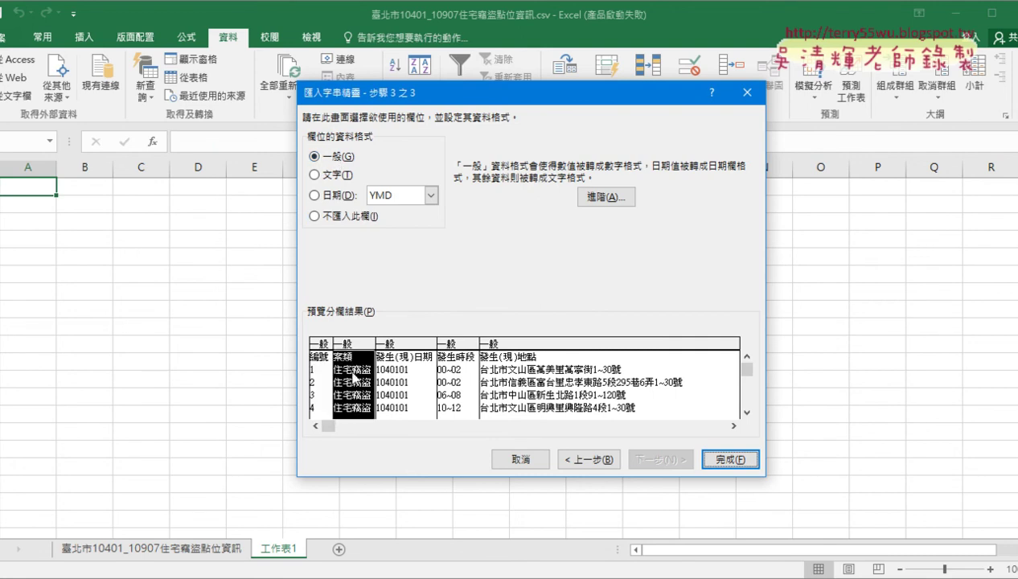
left_click(394, 369)
left_click(460, 383)
left_click(490, 386)
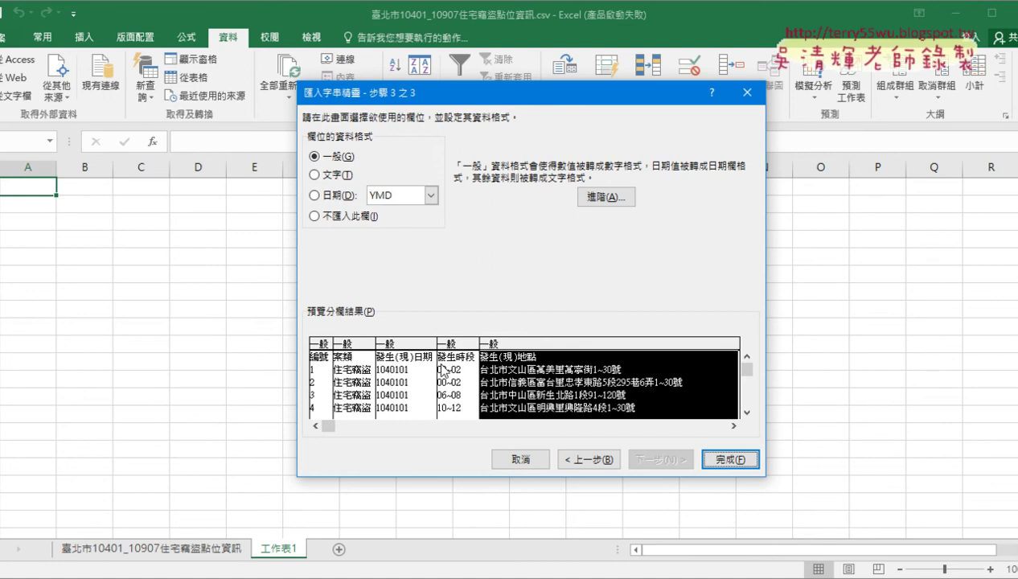
left_click(356, 393)
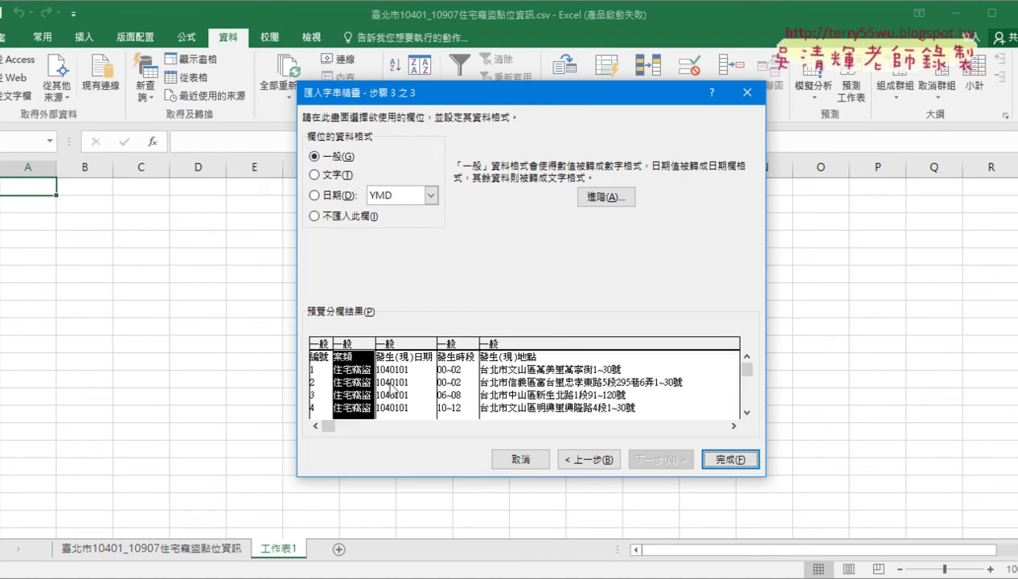
left_click(342, 218)
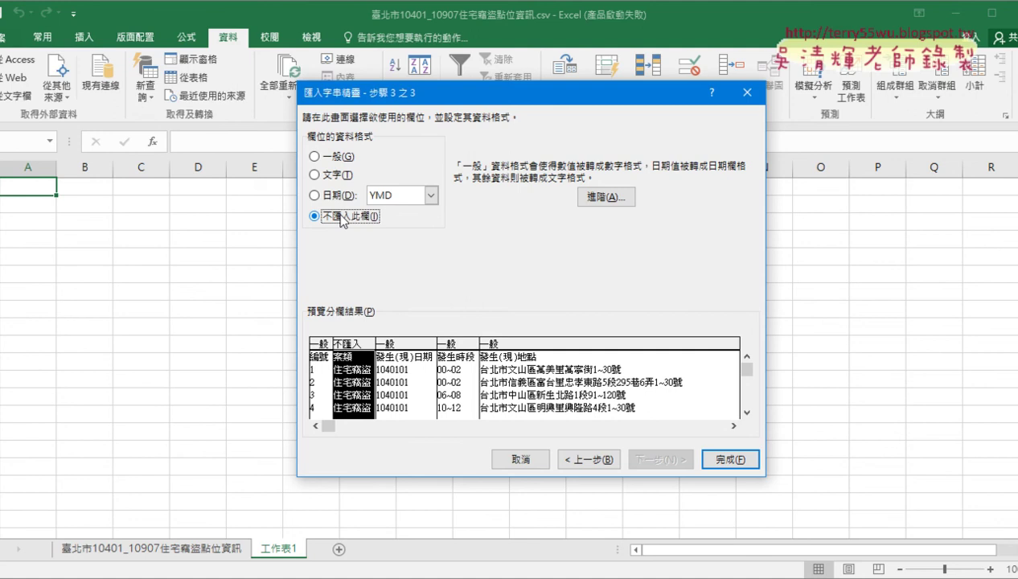
left_click(331, 157)
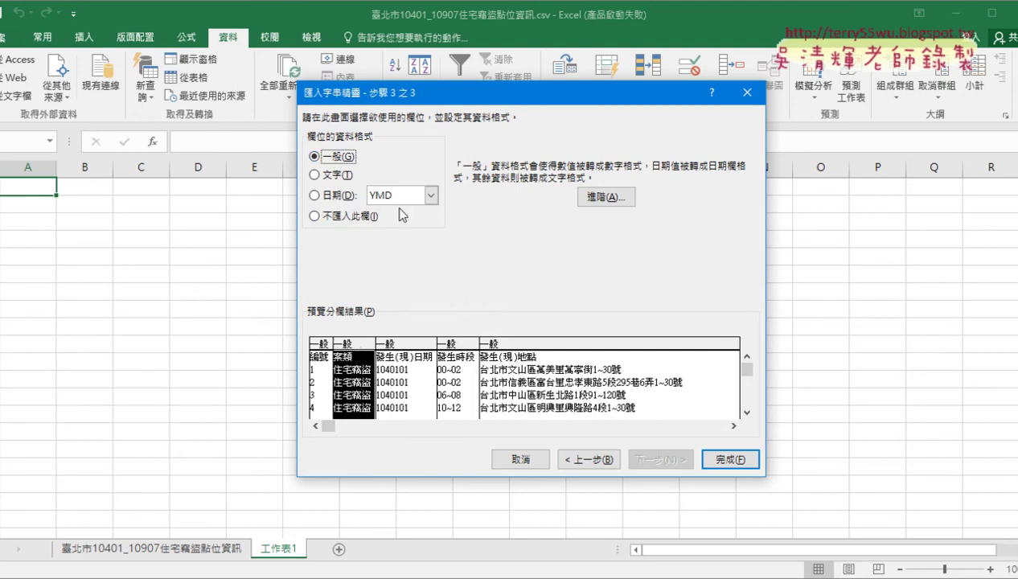
left_click(724, 459)
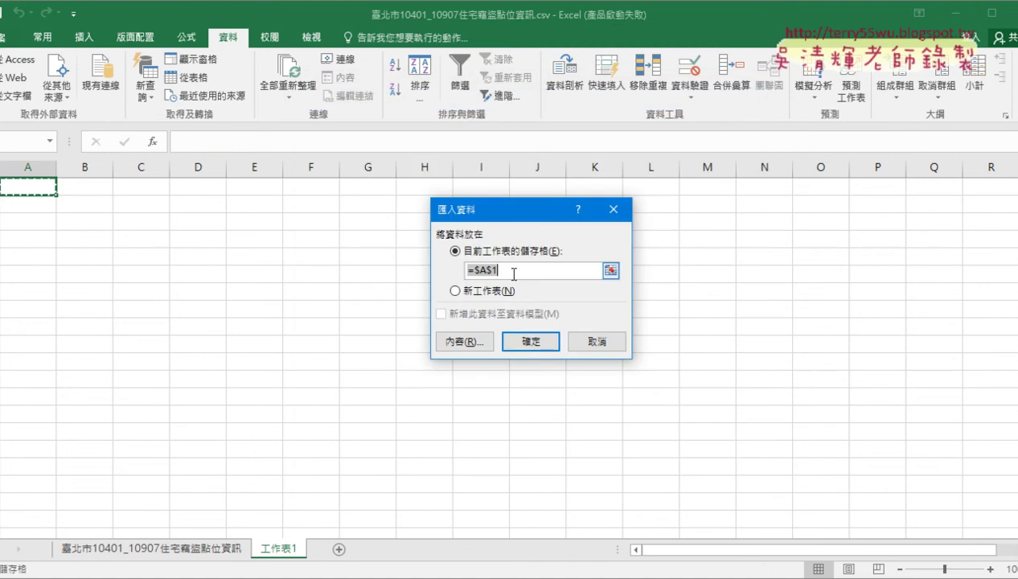
Step: Confirm placing the imported burglary data at =$A$1 of the current worksheet
left_click(534, 344)
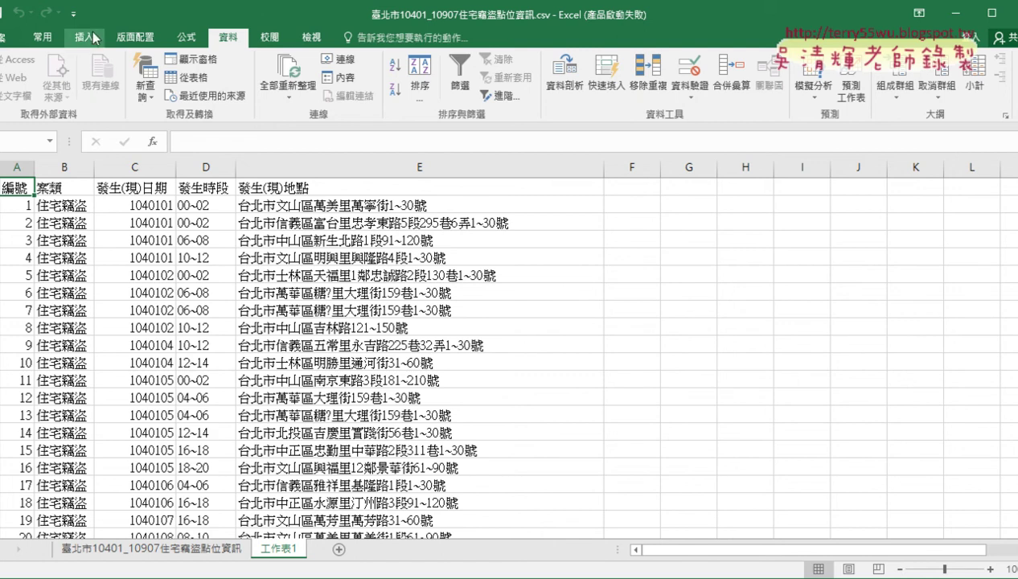
Step: In Excel Options' Customize Ribbon, tick the 開發人員 (Developer) tab
left_click(74, 14)
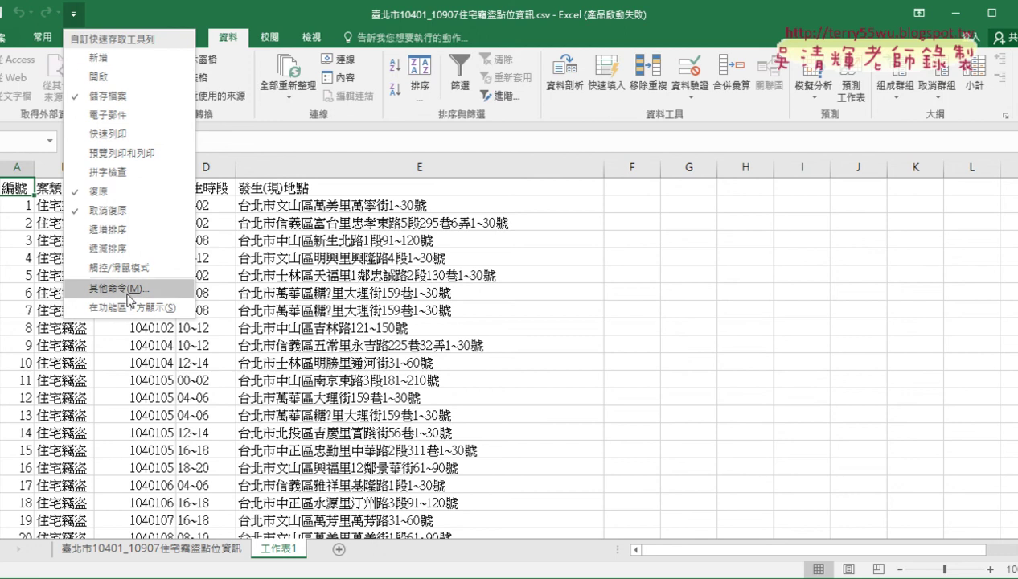
left_click(127, 294)
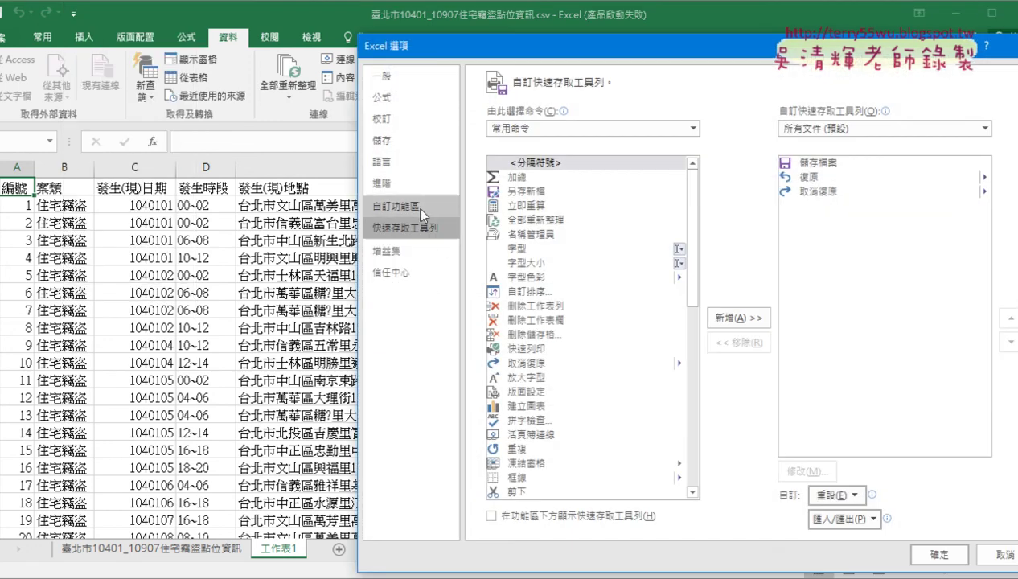
left_click(419, 210)
left_click(770, 370)
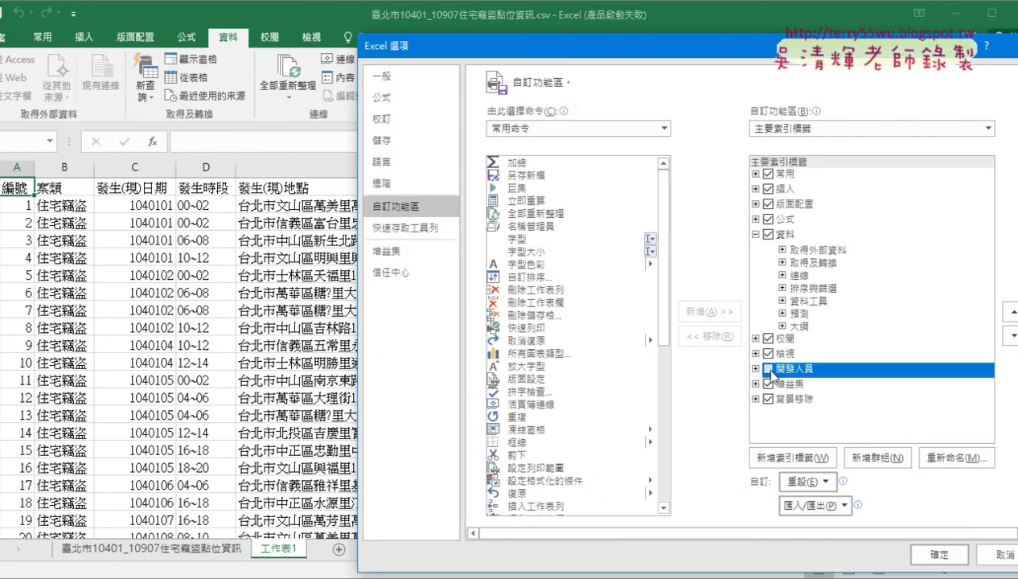
left_click(768, 369)
Step: Annotate the path to the 開發人員 setting with arrows, then confirm the options with OK
mouse_move(818, 375)
left_mouse_down()
mouse_move(746, 380)
mouse_move(824, 384)
left_mouse_up()
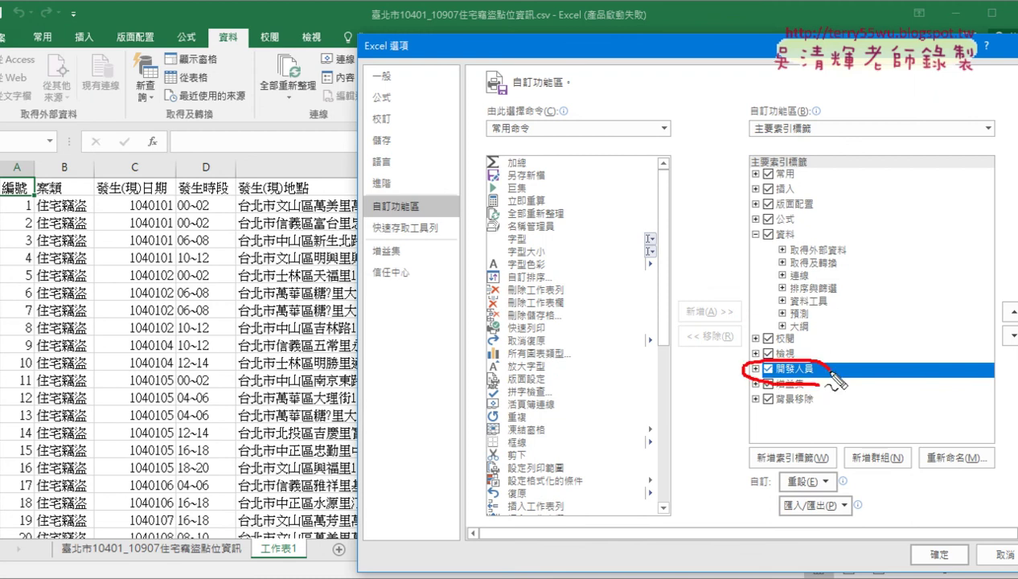
mouse_move(454, 229)
left_mouse_down()
mouse_move(435, 215)
mouse_move(377, 219)
left_mouse_up()
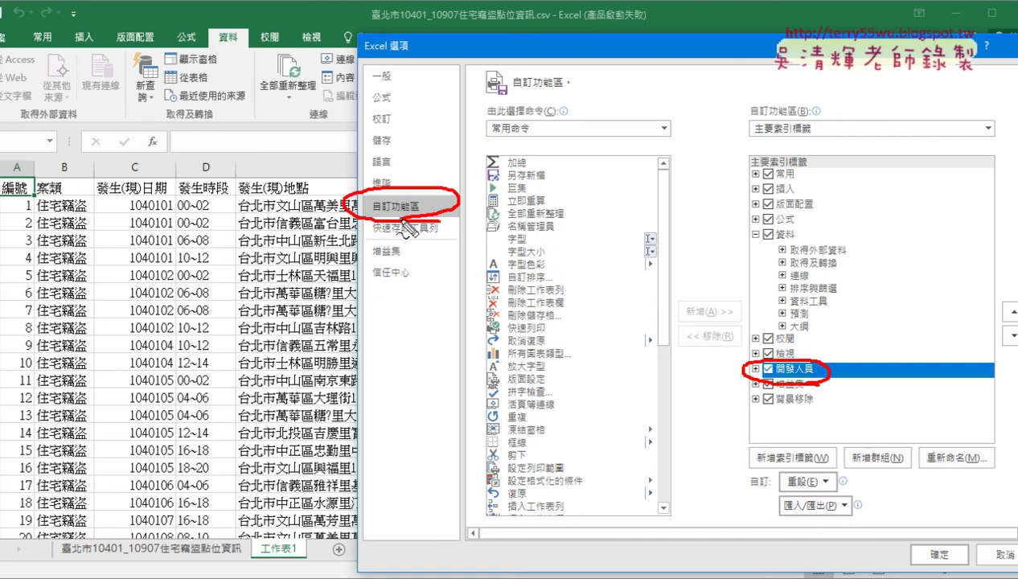
mouse_move(58, 8)
left_mouse_down()
mouse_move(56, 24)
mouse_move(225, 153)
mouse_move(326, 210)
left_mouse_up()
left_click_drag(314, 179, 330, 214)
left_click_drag(466, 230, 738, 375)
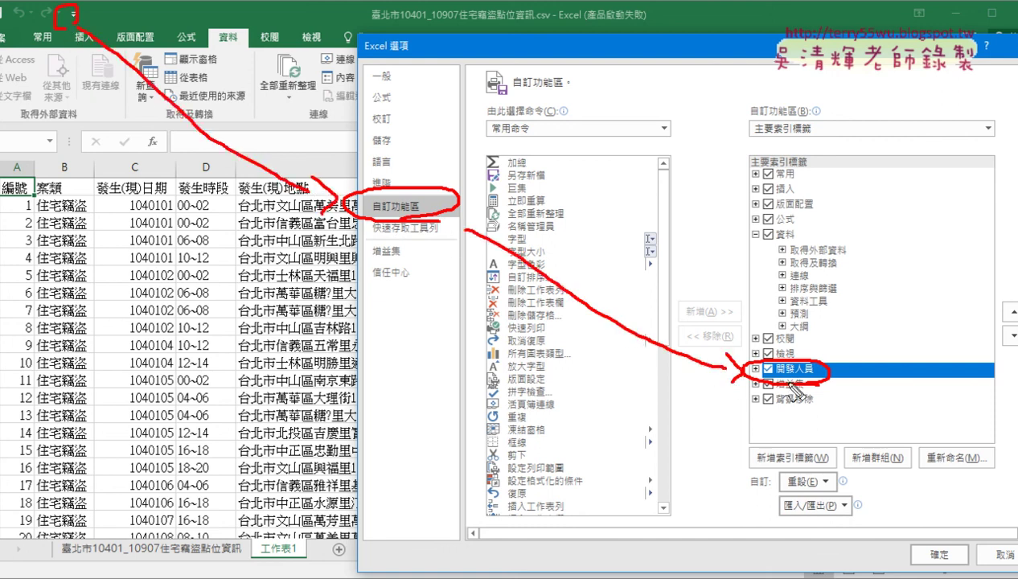
key("Escape")
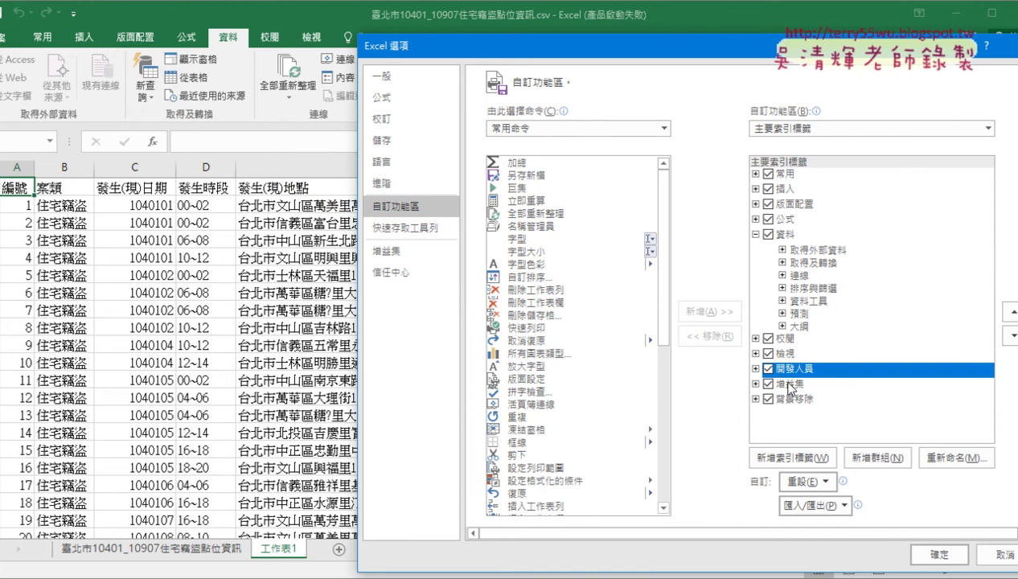
left_click(938, 554)
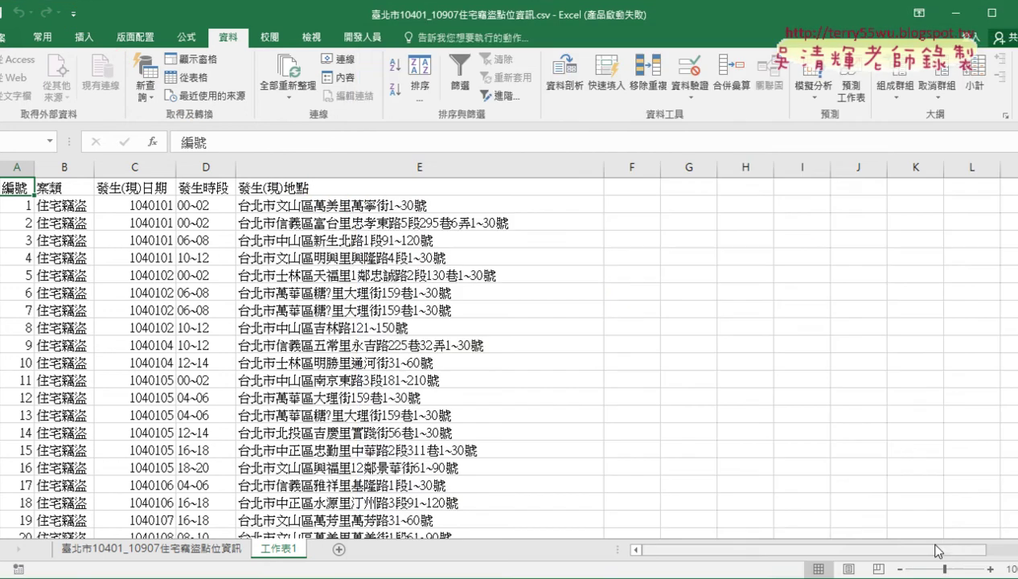
Step: Show the Developer tab and insert a blank worksheet 工作表2 after 工作表1
left_click(382, 41)
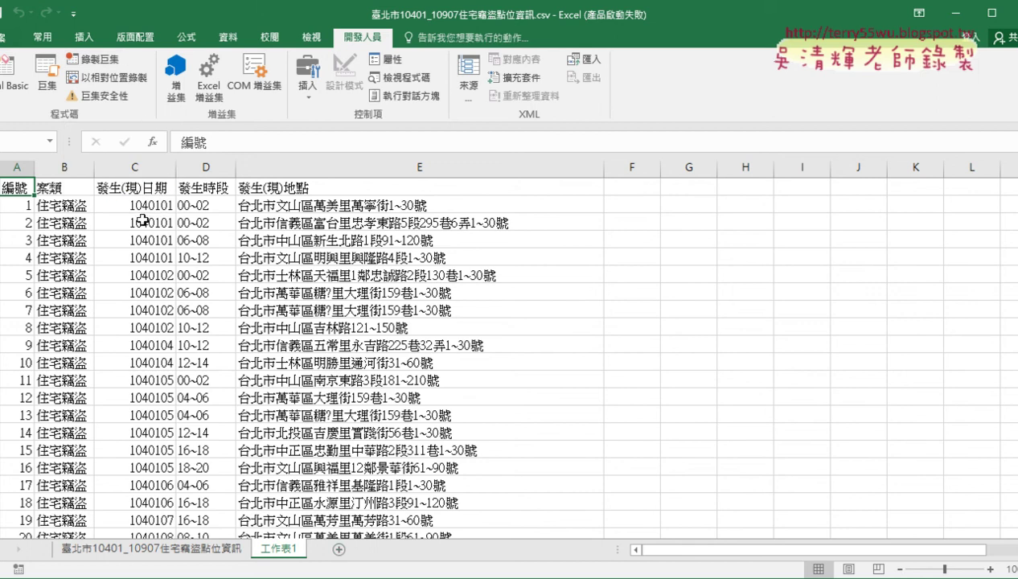
left_click(340, 550)
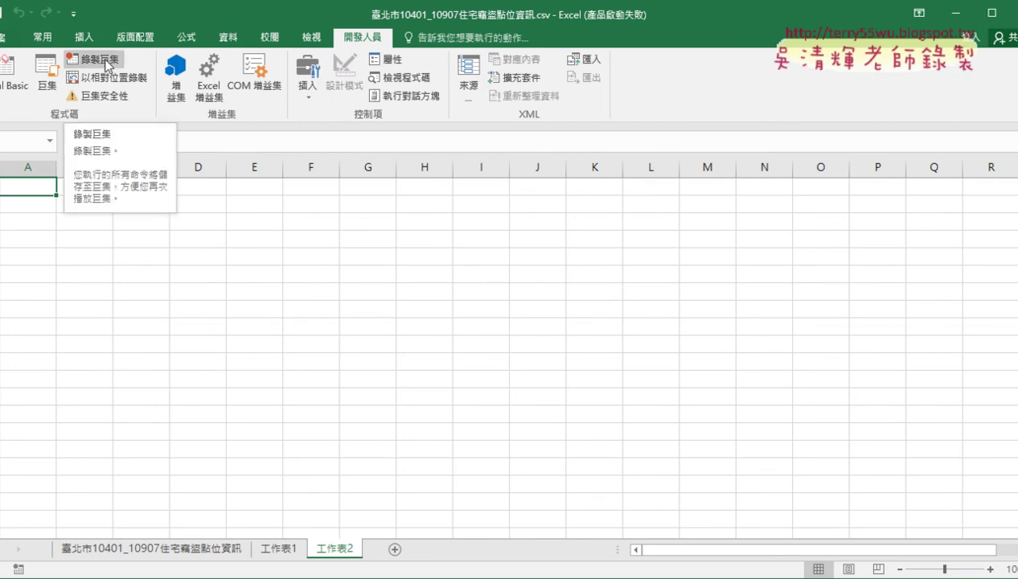
Step: Start Record Macro and name the macro 住宅竊盜下載
left_click(109, 64)
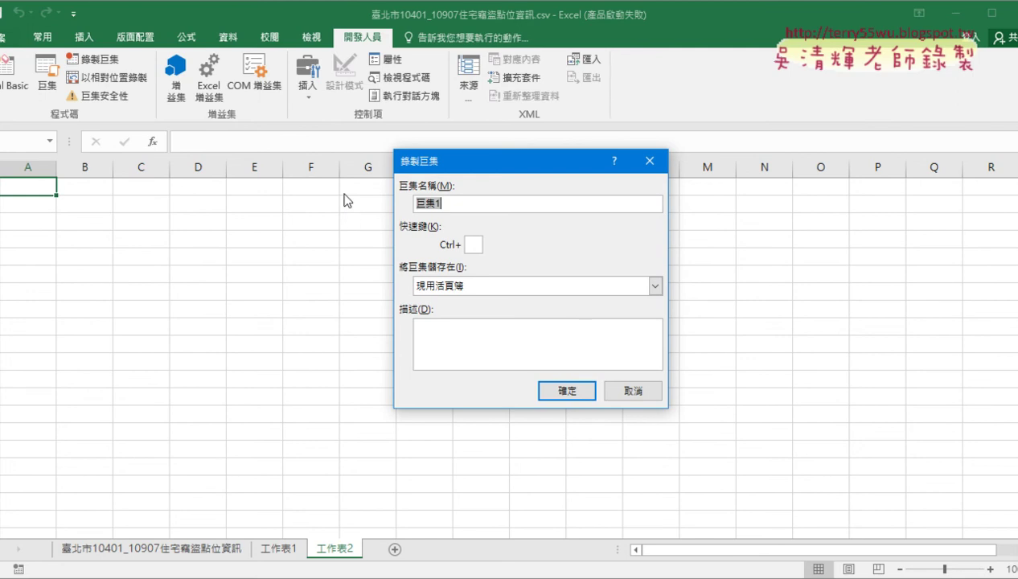
type("x")
key("BackSpace")
type("宅")
type("宅竊")
type("盜")
type("宅竊")
type("盜")
type("下")
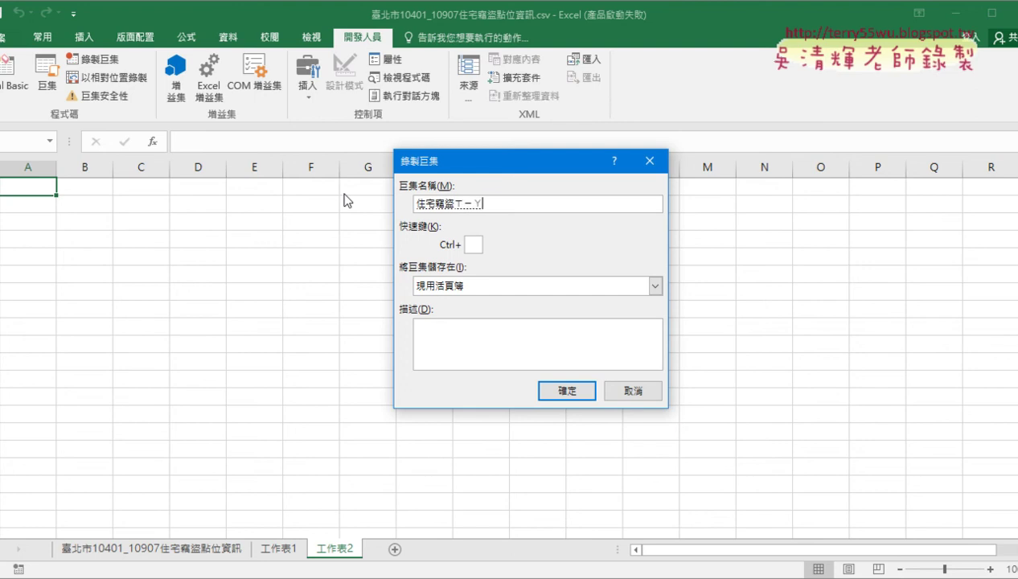
type("ㄅㄈ載")
key("Return")
Step: Copy the burglary dataset's 下載 link address from data.taipei in Chrome and return to Excel
key("alt+Tab")
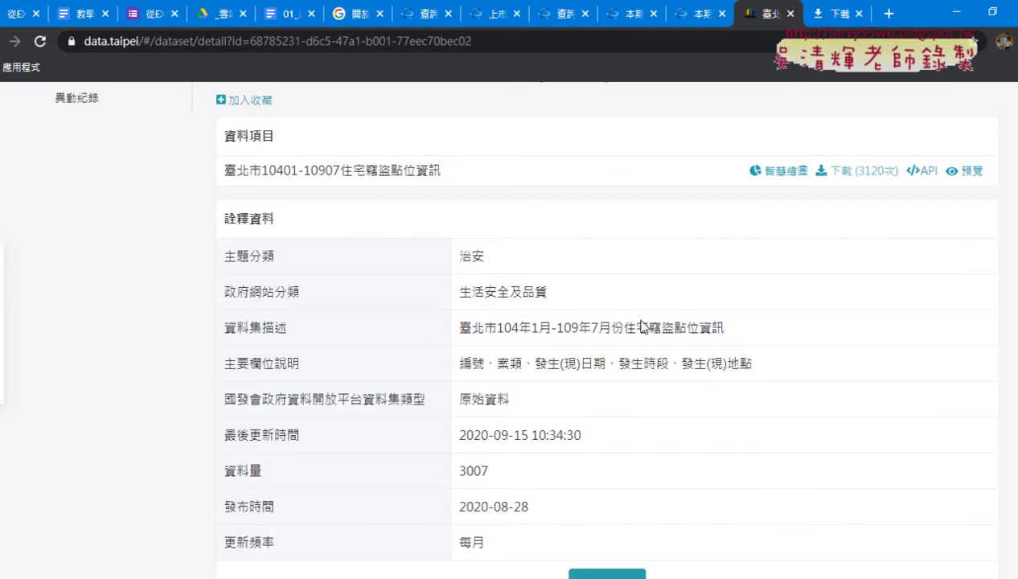
right_click(866, 178)
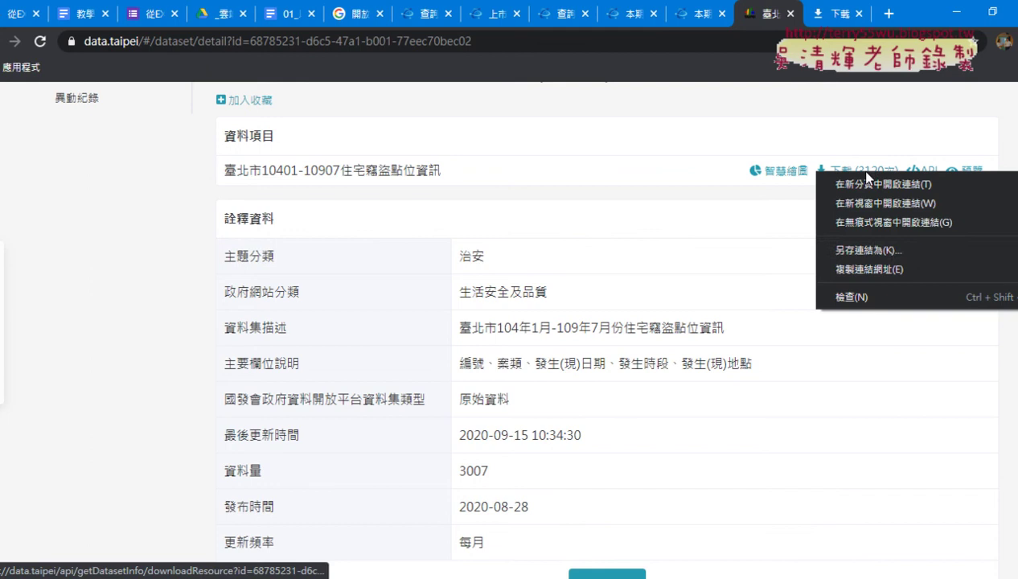
left_click(879, 269)
key("alt+Tab")
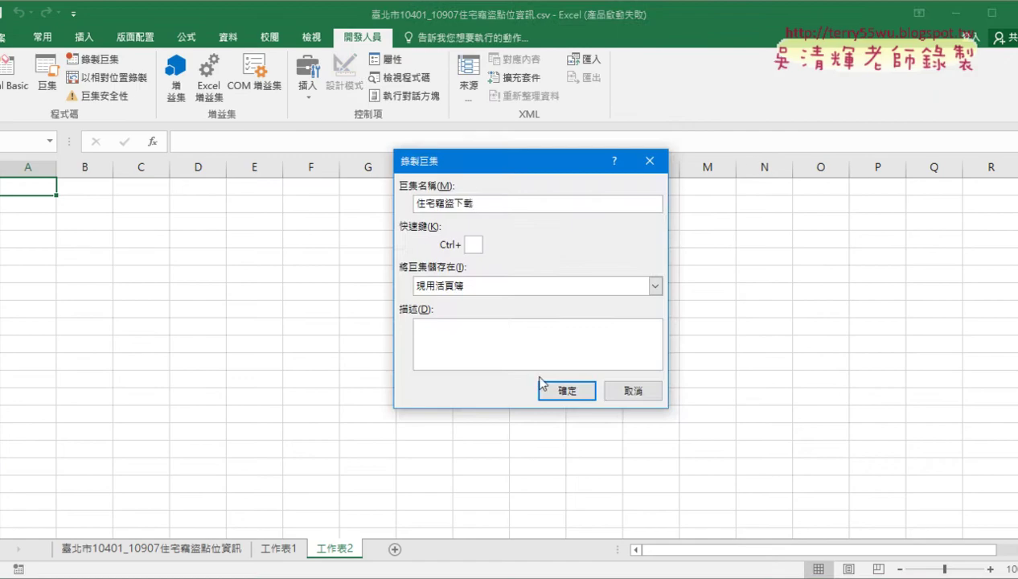
Step: Begin recording, then open the burglary CSV from the pasted web link via Data > From Text
left_click(553, 389)
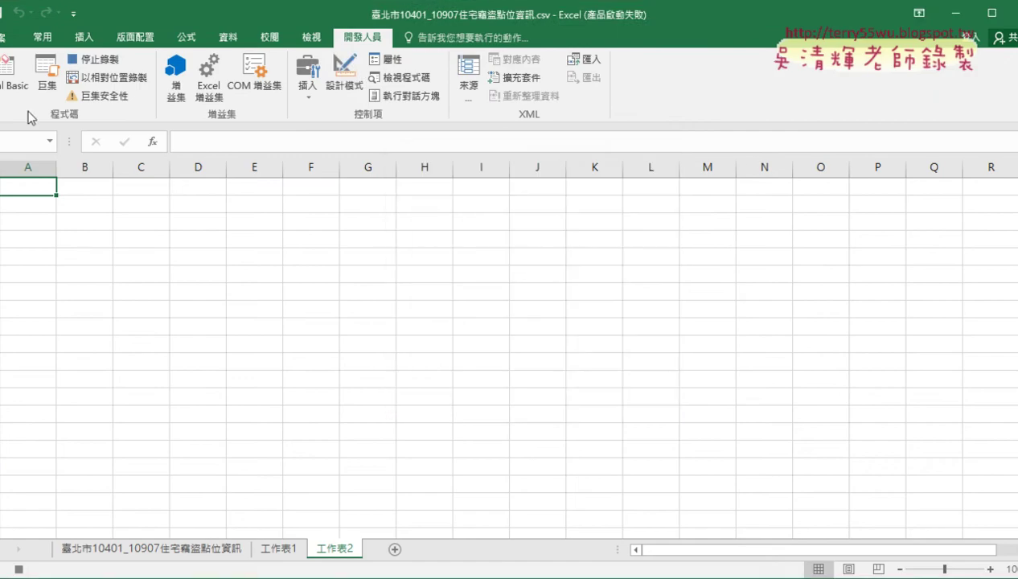
left_click(228, 38)
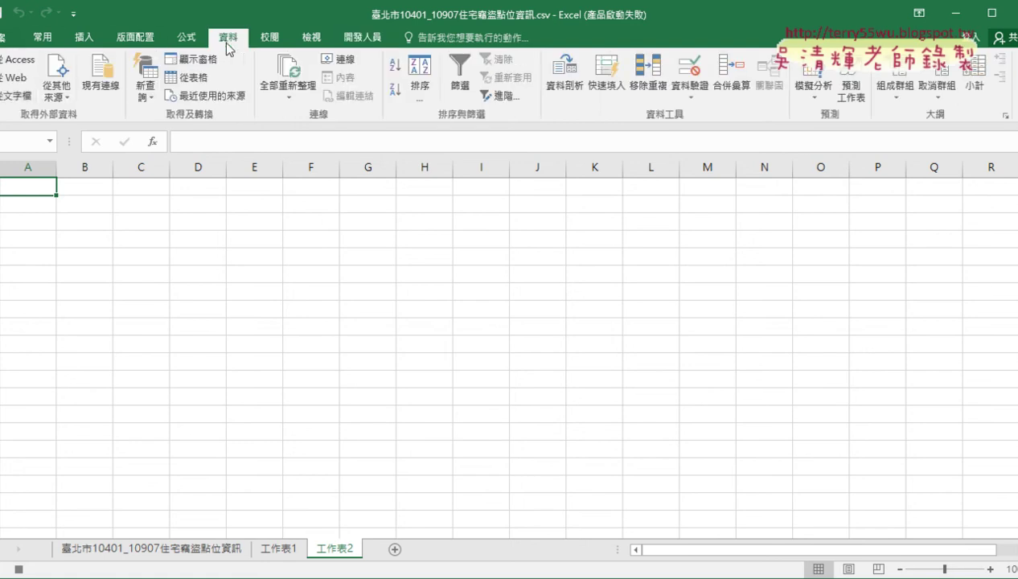
left_click(11, 95)
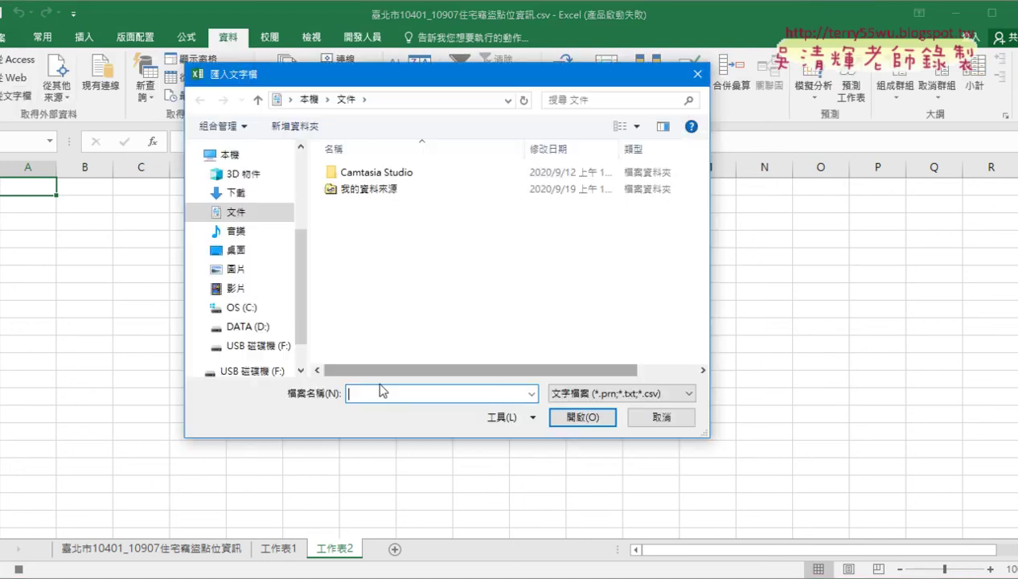
right_click(384, 394)
left_click(426, 245)
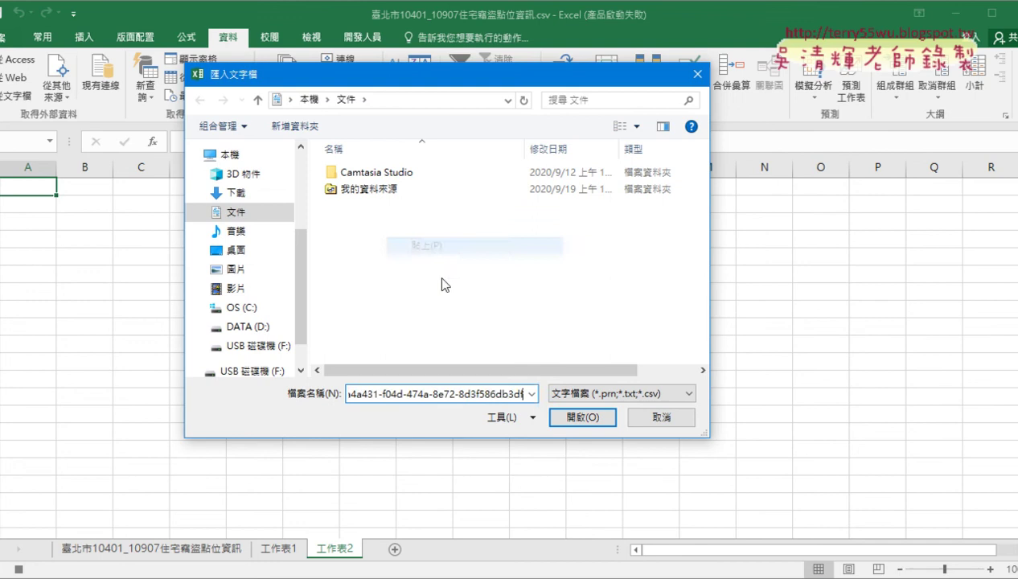
left_click(580, 414)
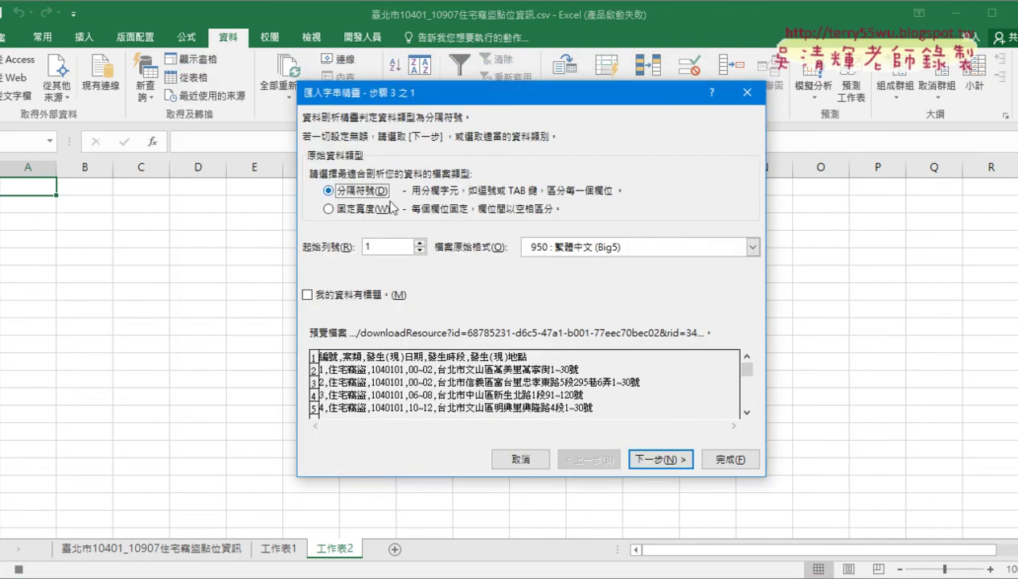
Step: Split columns on comma instead of Tab, finish the wizard, and place the data at A1
left_click(650, 460)
left_click(315, 196)
left_click(314, 161)
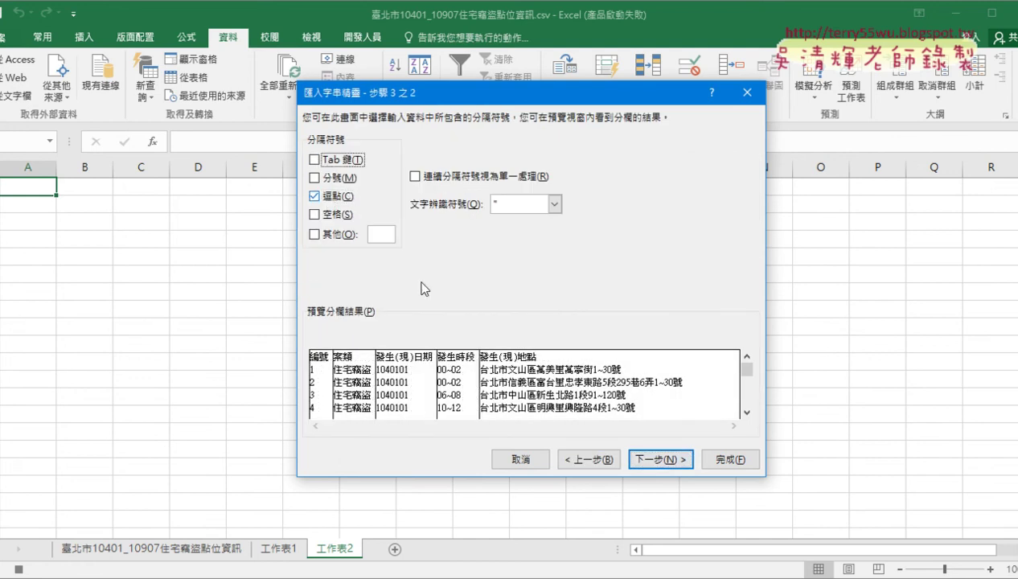
left_click(661, 459)
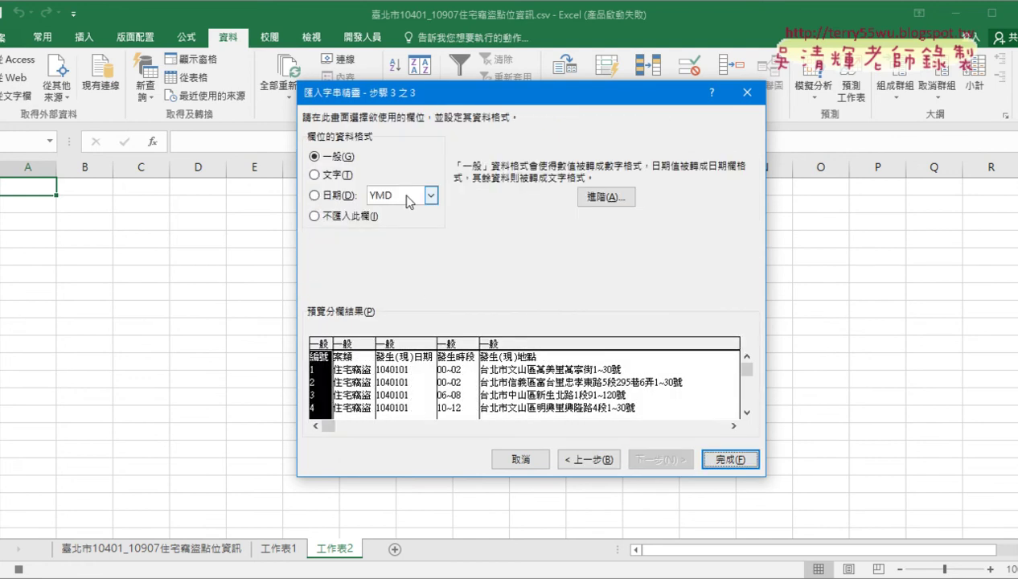
left_click(728, 459)
left_click(530, 342)
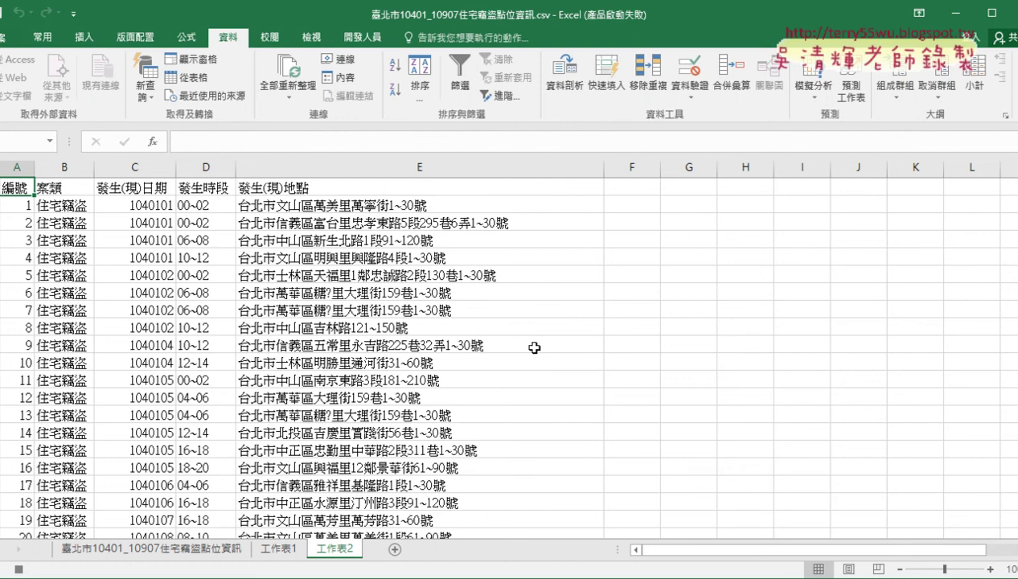
Step: Stop the macro recorder, then open 住宅竊盜下載 from the Macros list in the VBA editor
left_click(362, 38)
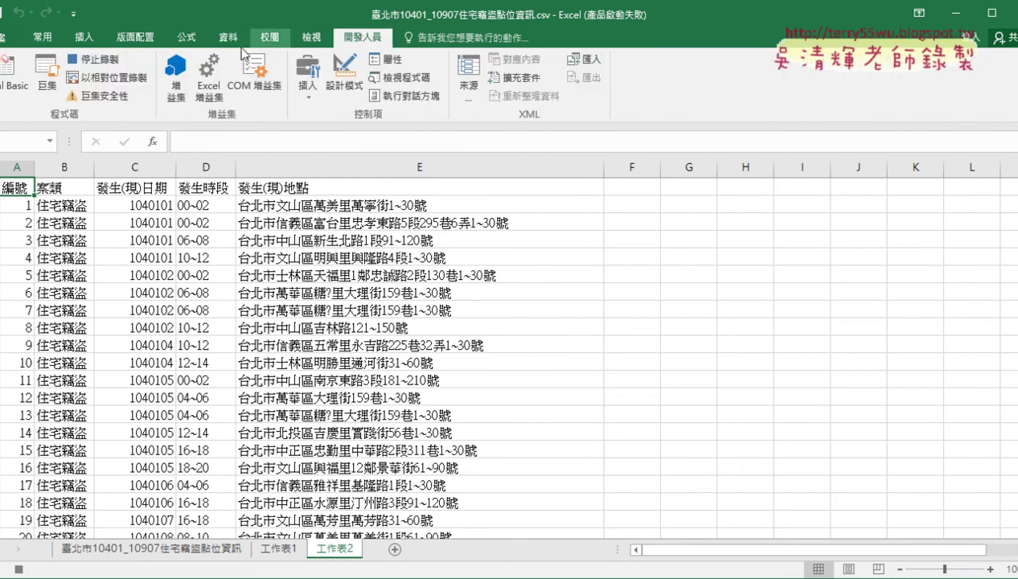
left_click(96, 62)
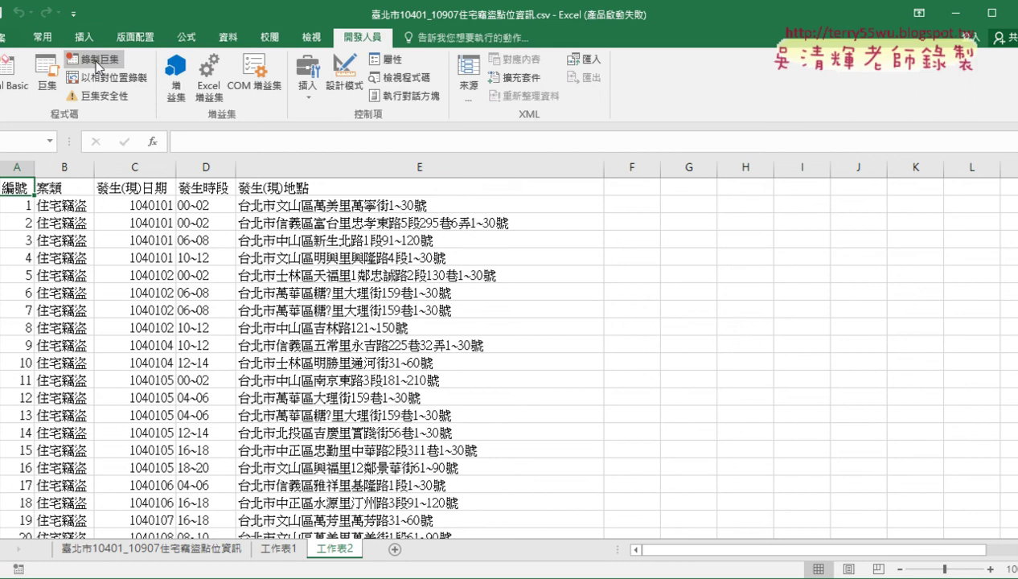
left_click(47, 86)
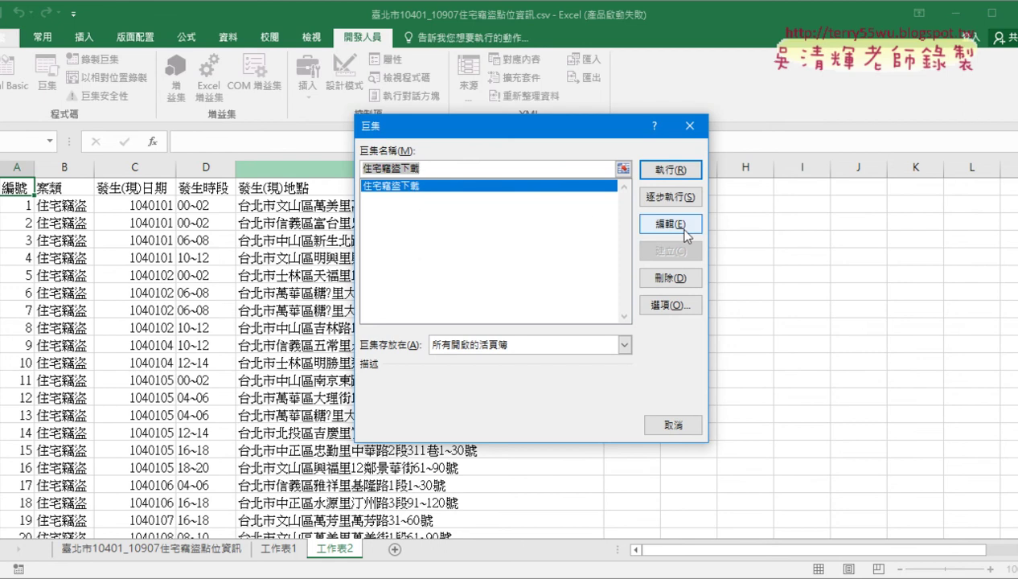
left_click(679, 228)
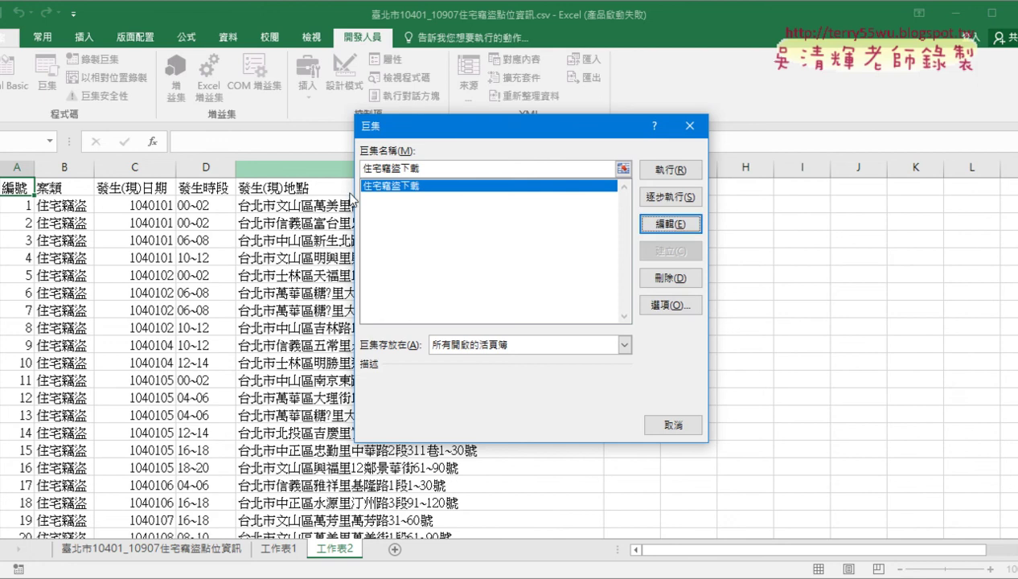
mouse_move(58, 103)
left_mouse_down()
mouse_move(64, 113)
mouse_move(14, 103)
left_mouse_up()
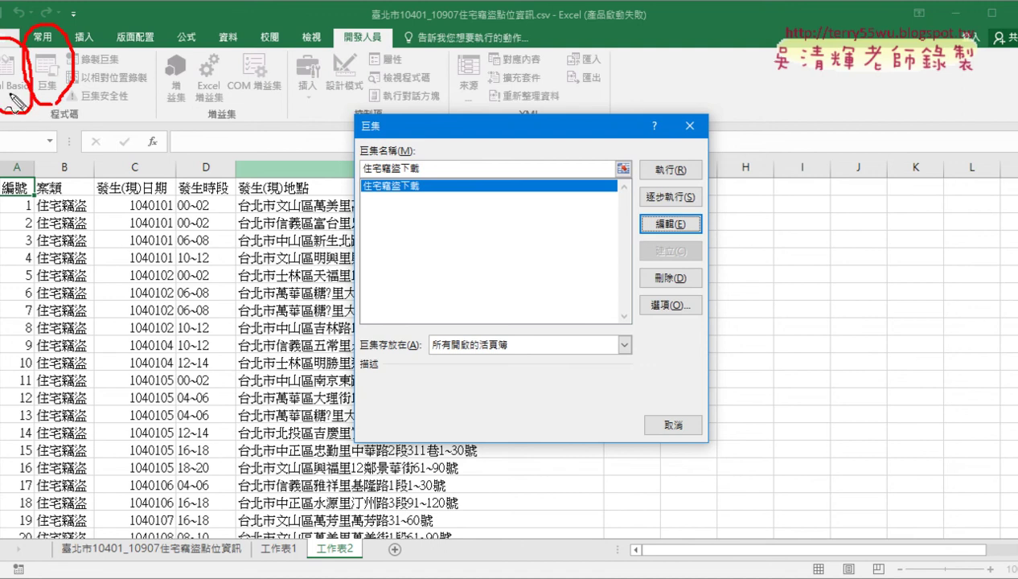
key("Escape")
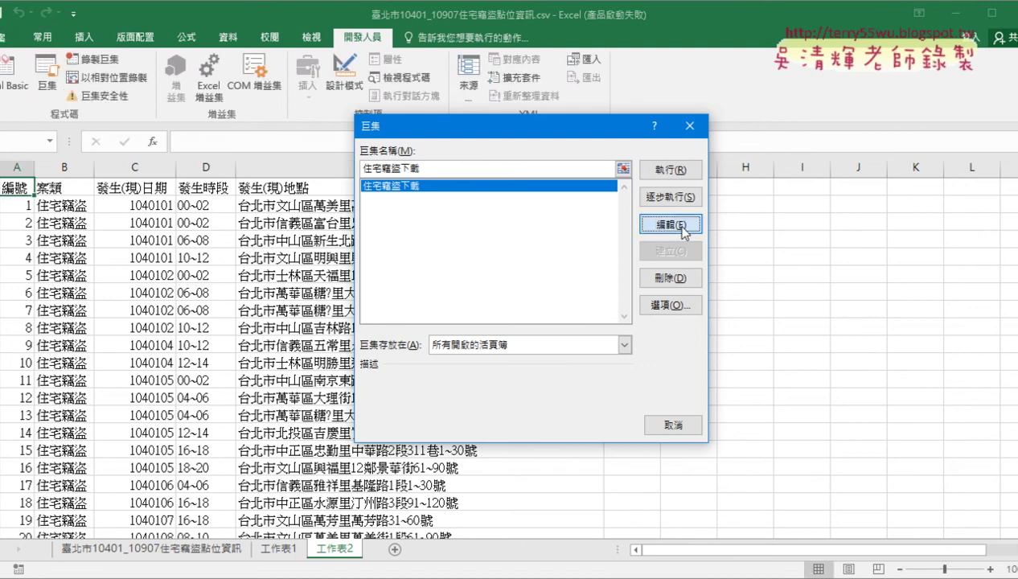
left_click(683, 227)
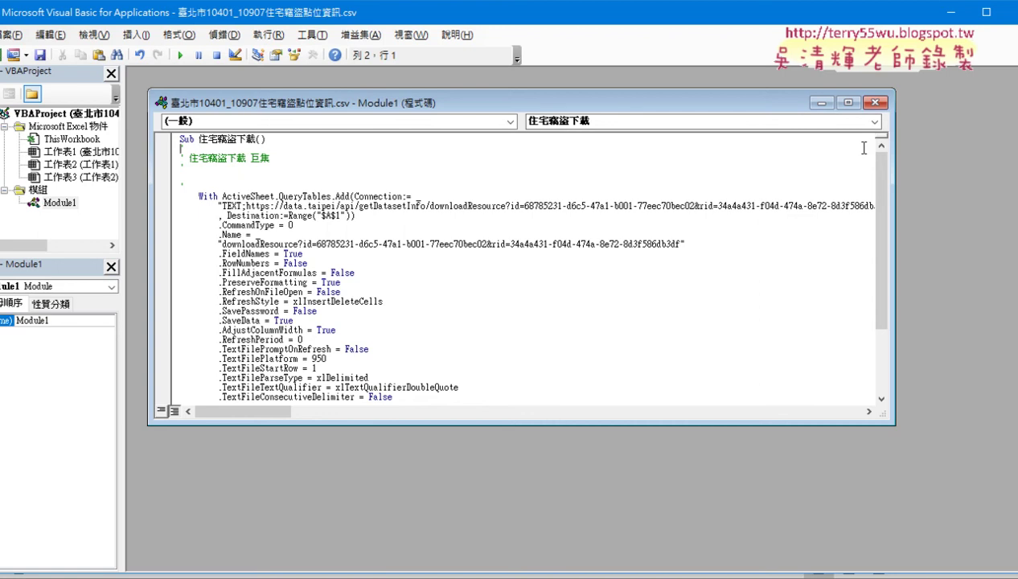
Step: Move the VBA editor aside and add a blank sheet 工作表3 after 工作表2
left_click(848, 102)
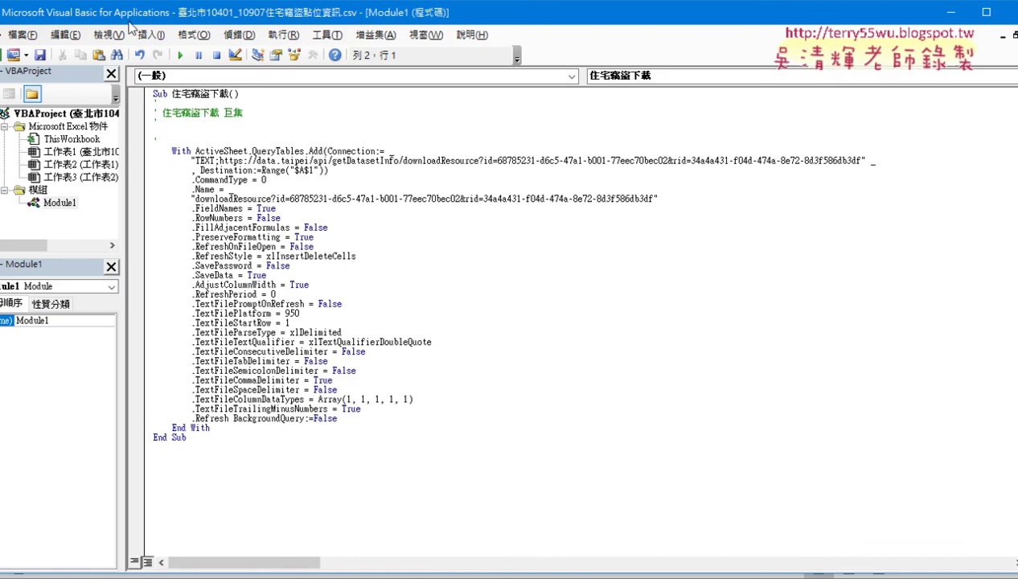
mouse_move(5, 17)
left_mouse_down()
mouse_move(36, 46)
mouse_move(228, 67)
left_mouse_up()
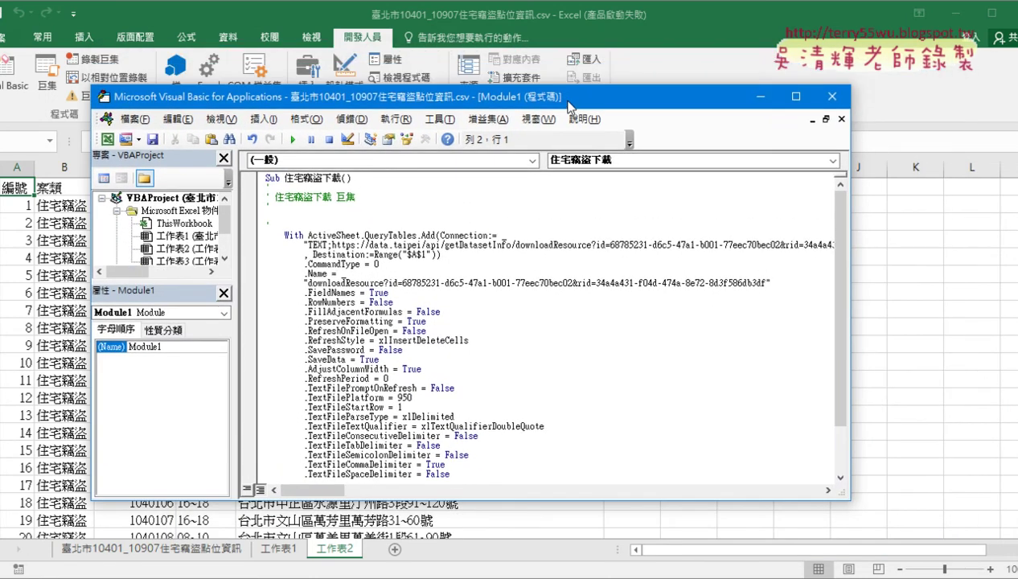
left_click_drag(483, 58, 605, 83)
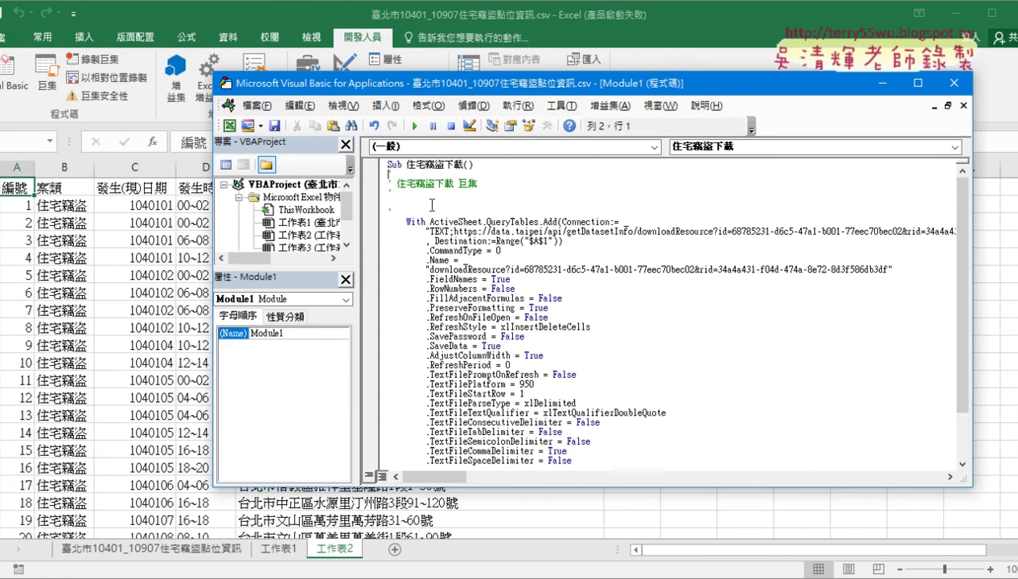
scroll(535, 253, "down", 2)
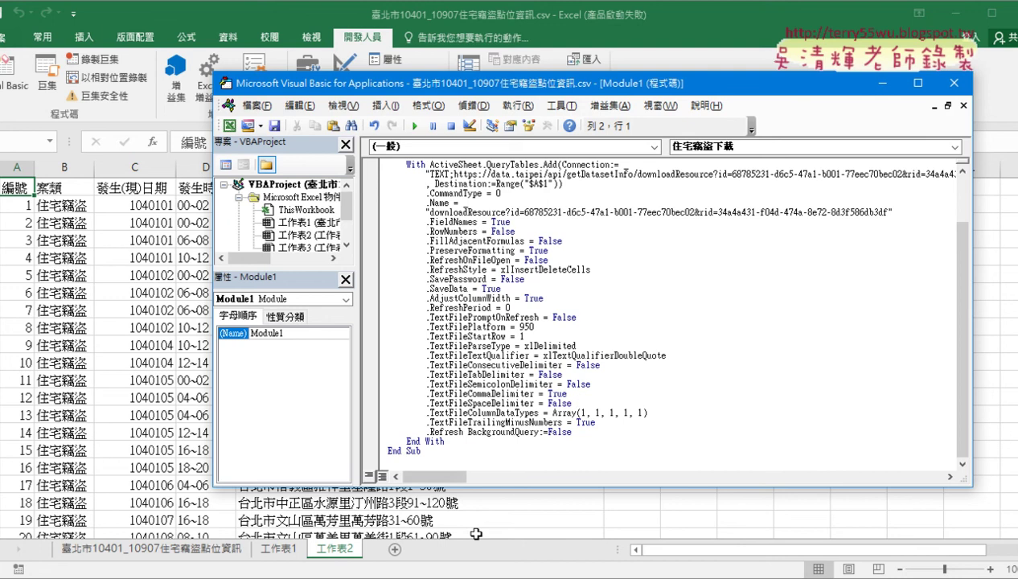
left_click(394, 549)
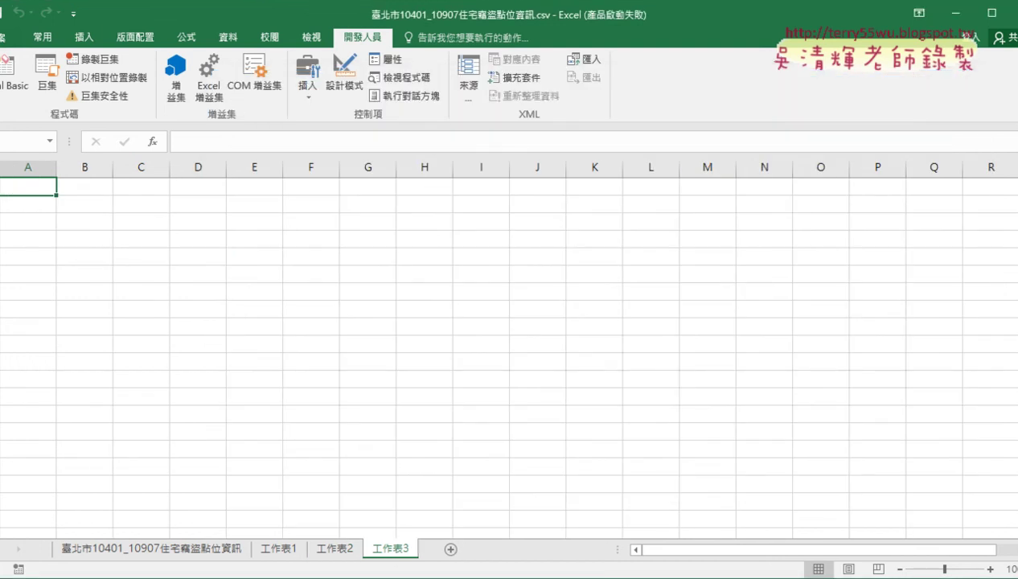
Step: Run Sub 住宅竊盜下載 from the VBA editor; it halts with run-time error 5
left_click(621, 515)
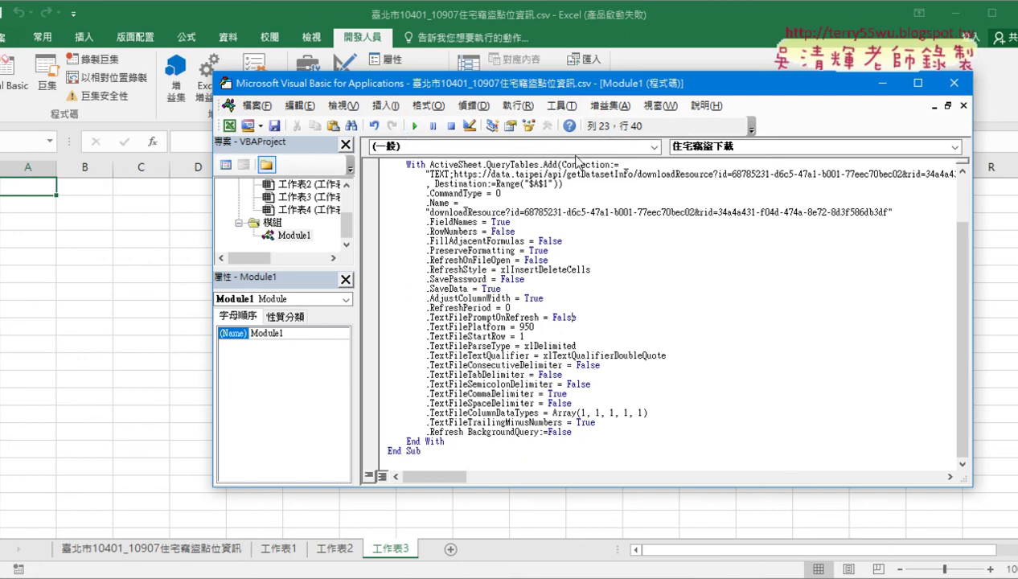
scroll(523, 307, "up", 2)
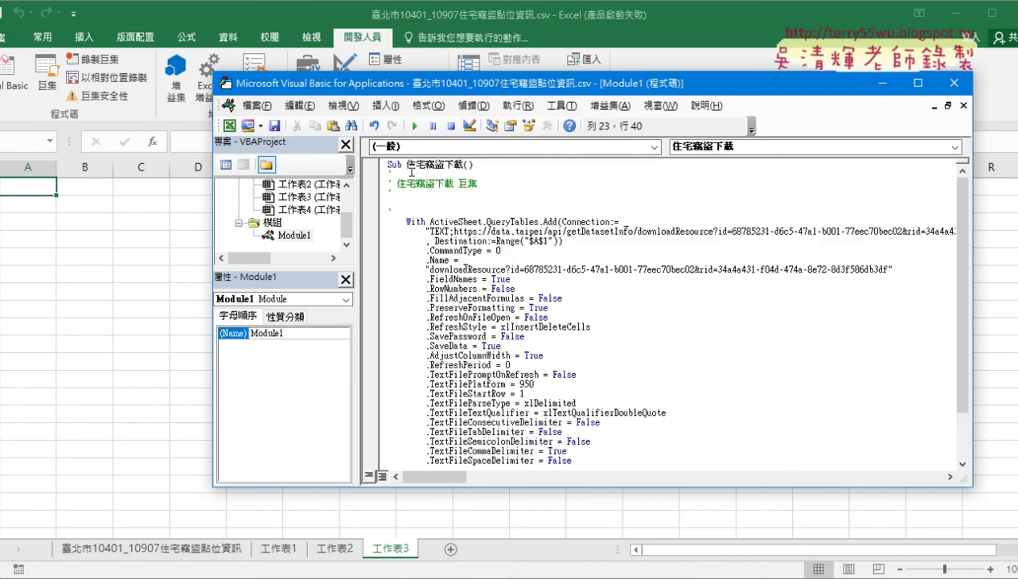
left_click(437, 193)
left_click(415, 127)
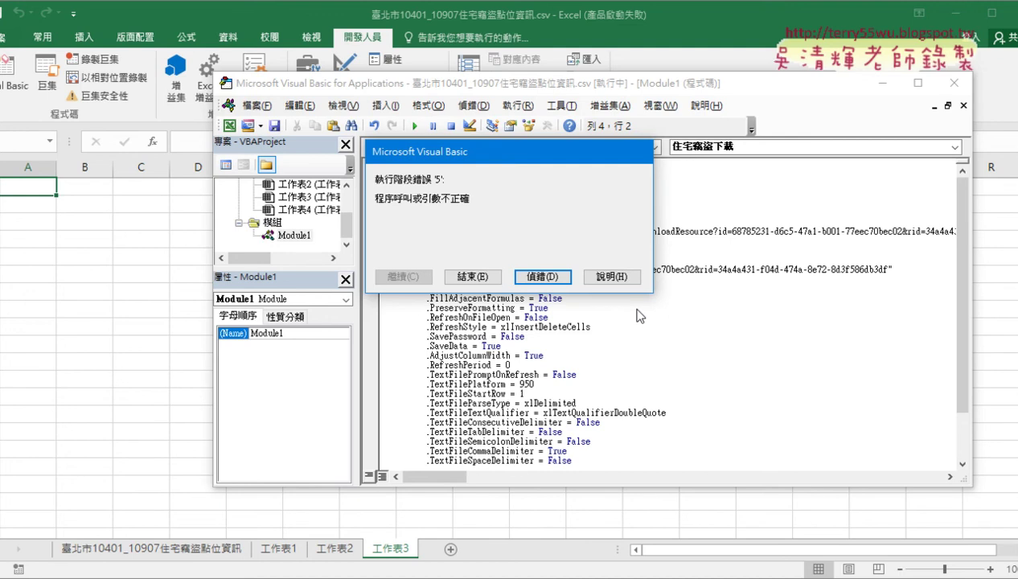
Step: Debug the error, comment out the .CommandType = 0 line, and continue so burglary data fills 工作表3
left_click(543, 276)
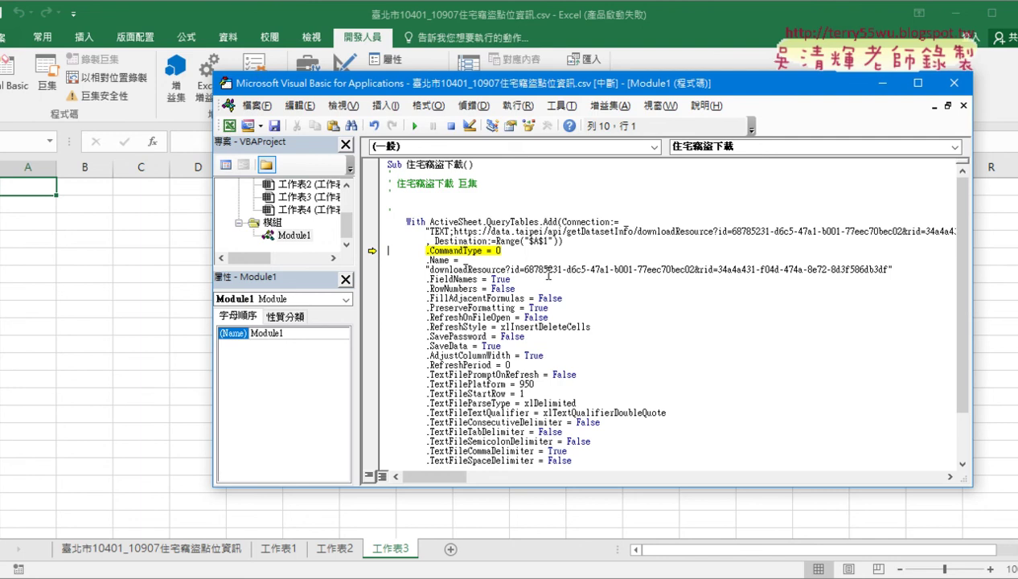
left_click_drag(519, 250, 386, 250)
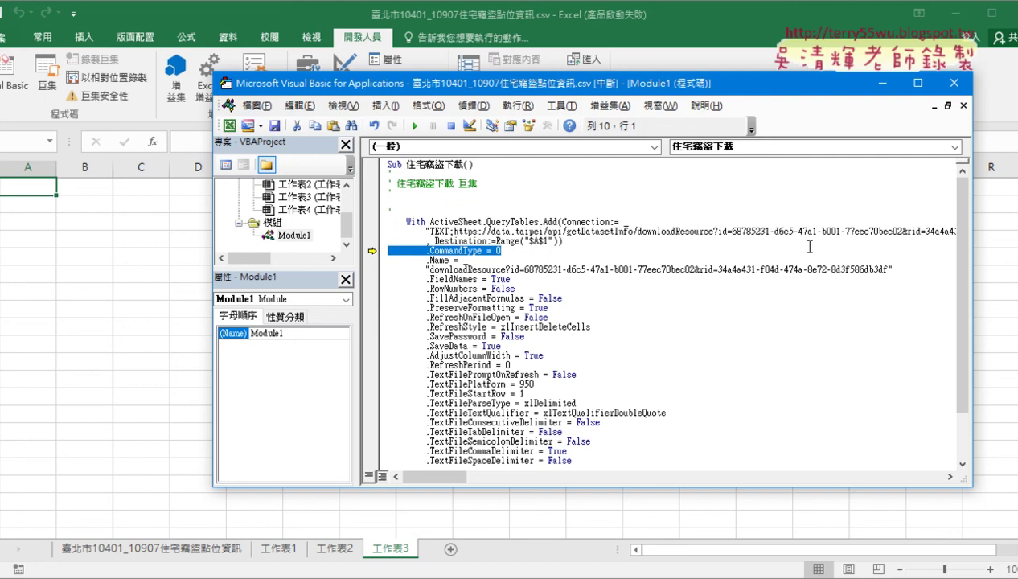
left_click(544, 240)
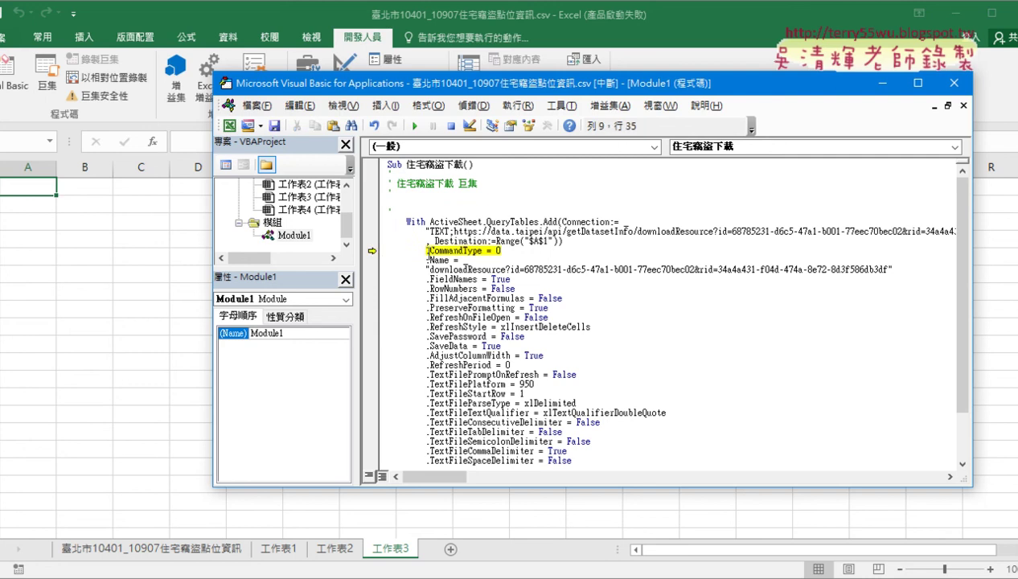
left_click(426, 251)
type("'")
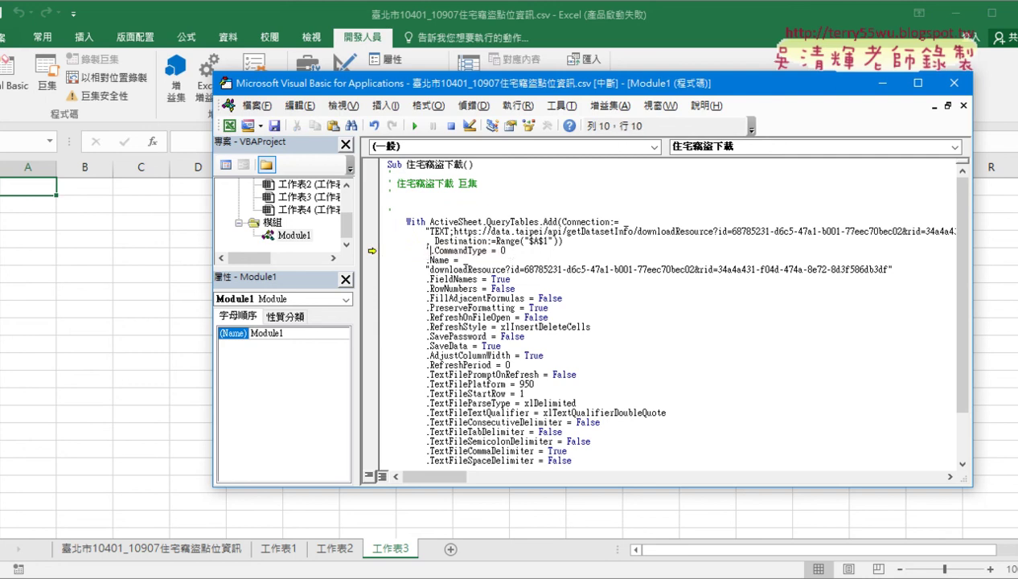
left_click_drag(537, 251, 427, 251)
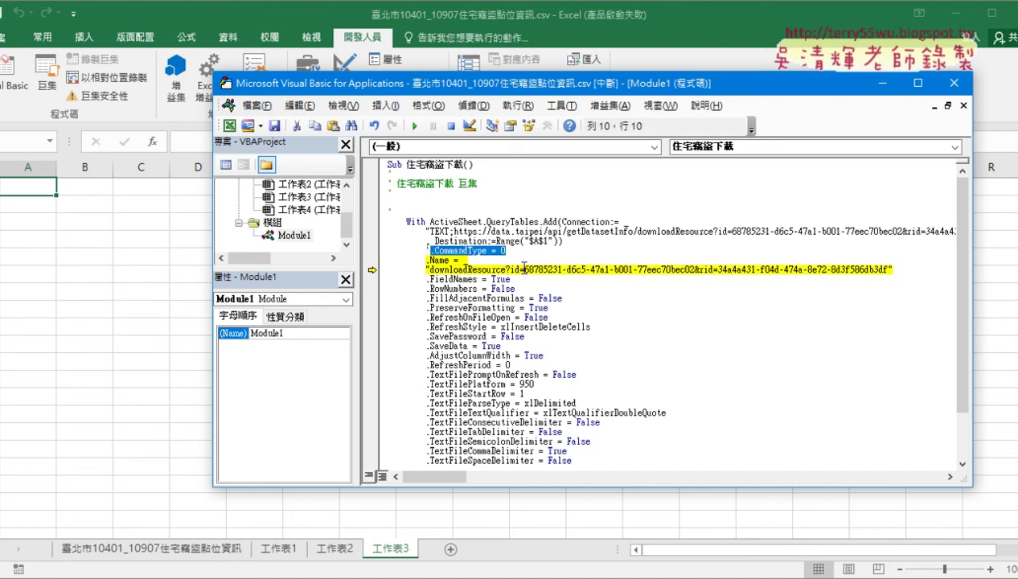
left_click(418, 127)
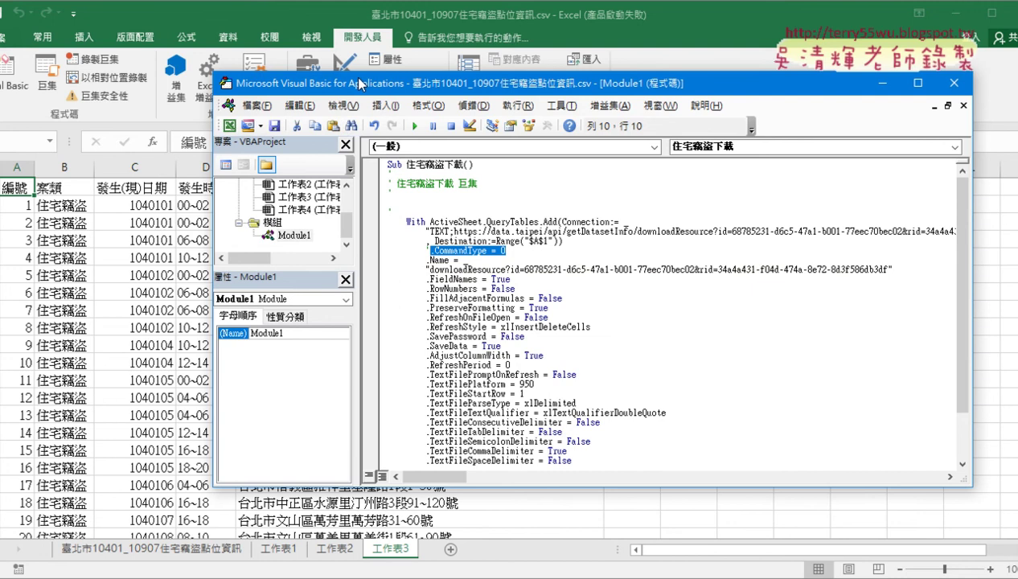
left_click_drag(360, 84, 639, 94)
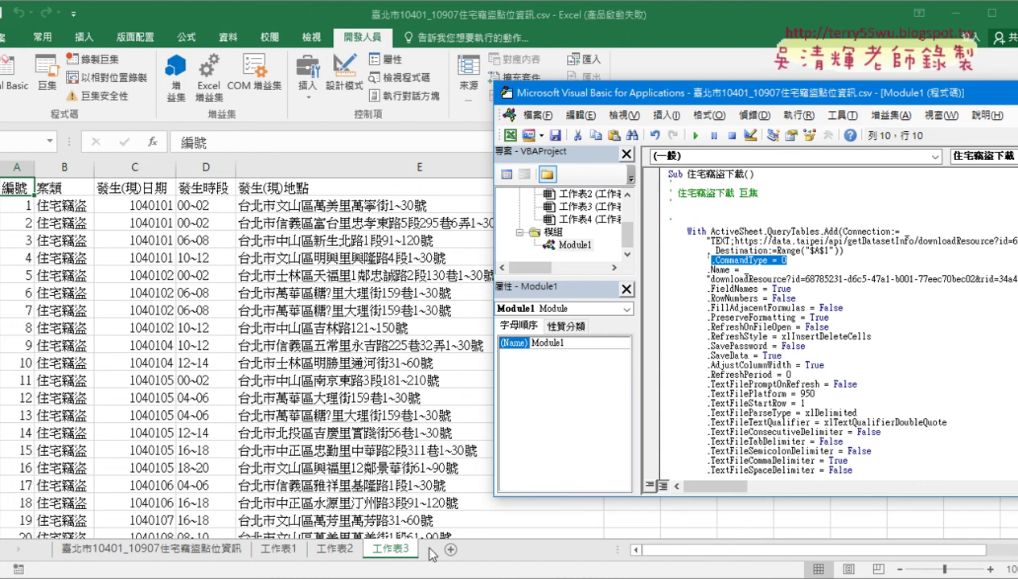
Step: Replace the comment lines under Sub with an indented 'cells' line, then select all of 工作表3
left_click_drag(689, 219, 670, 183)
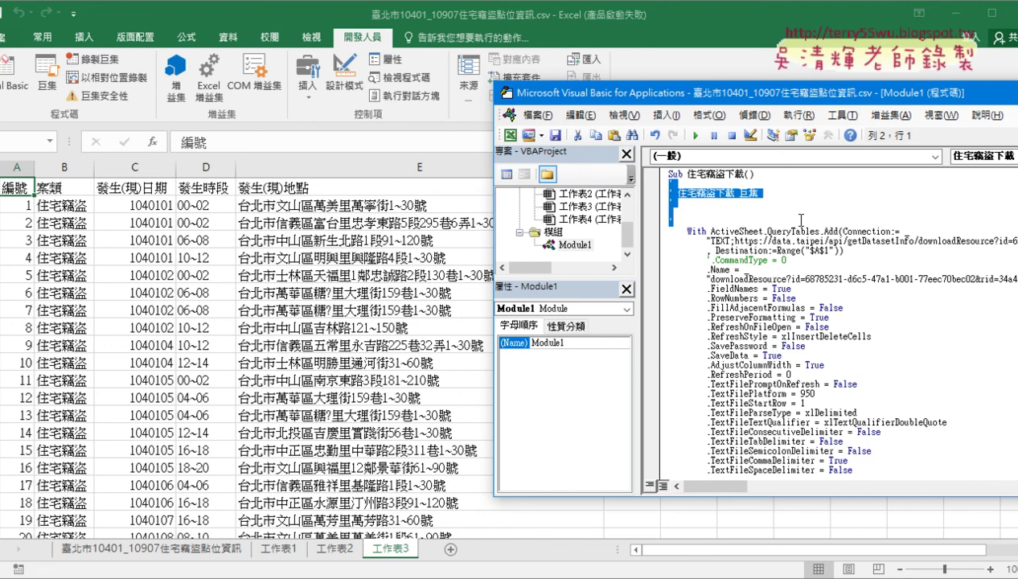
key("Delete")
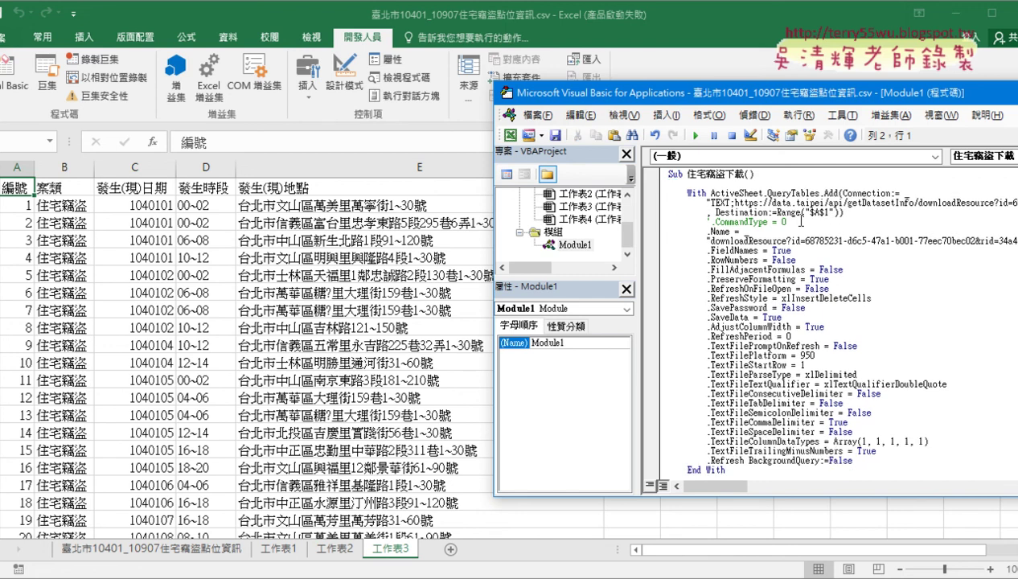
key("Return")
key("Up")
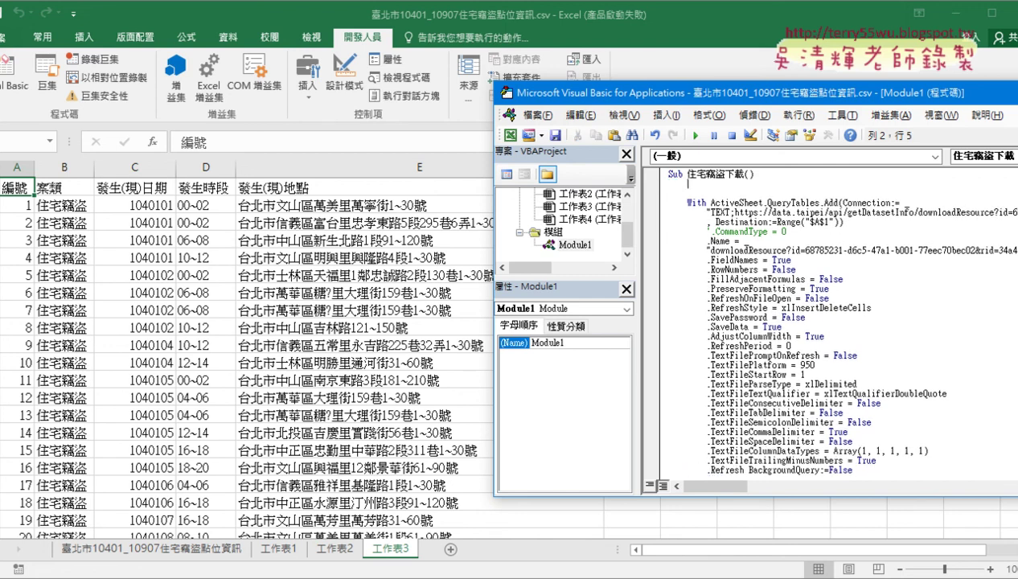
key("Return")
key("Tab")
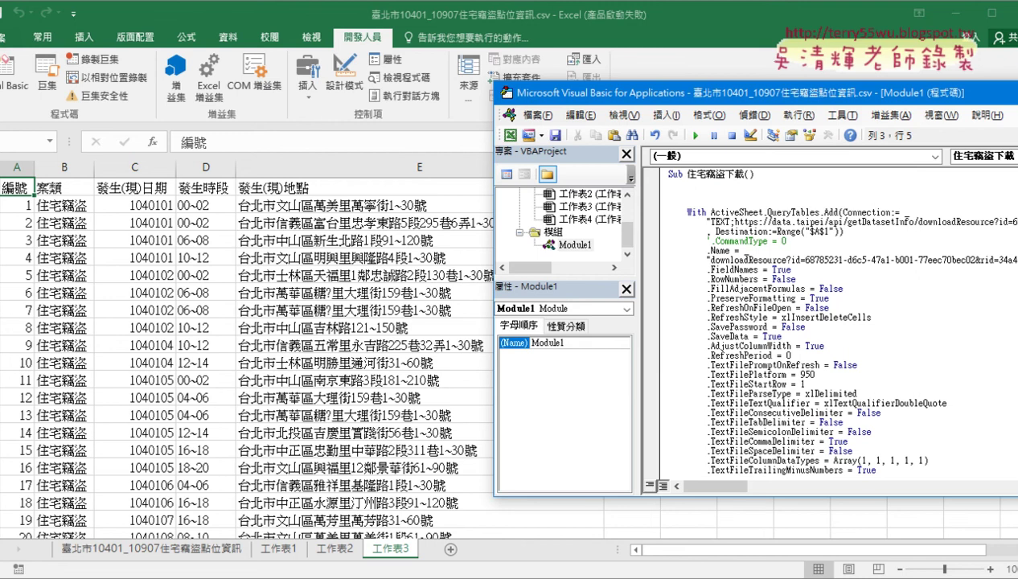
type("cell")
type("s")
key("alt+F11")
key("ctrl+a")
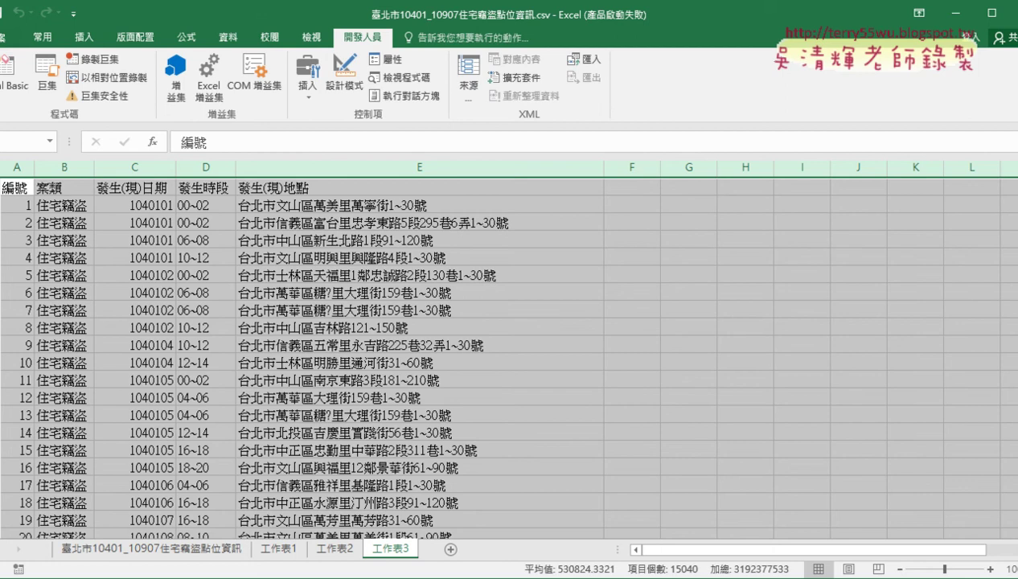
Step: Delete 工作表3's burglary data, undo to restore it, then minimize the workbook
key("Delete")
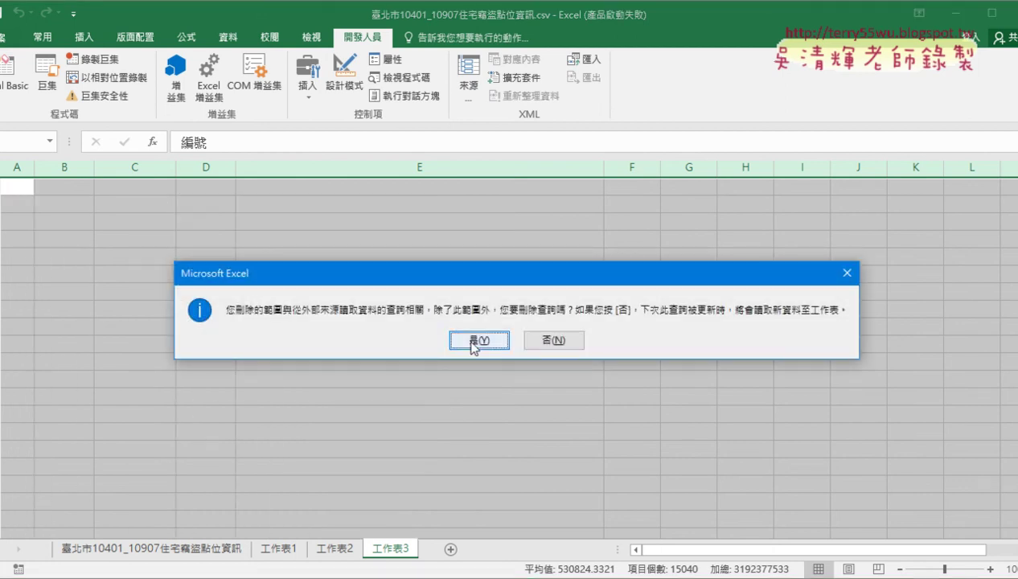
left_click(545, 340)
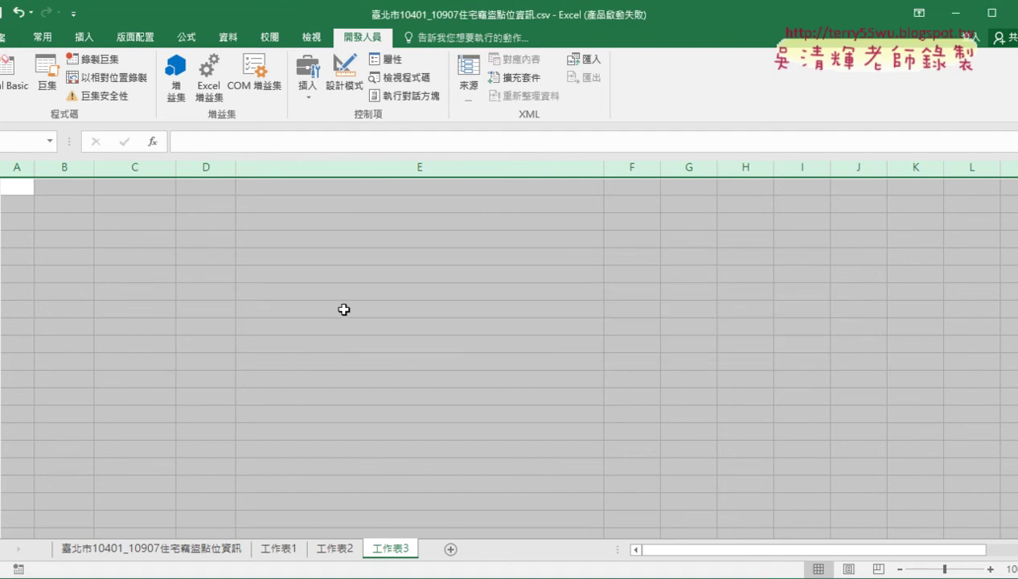
key("ctrl+z")
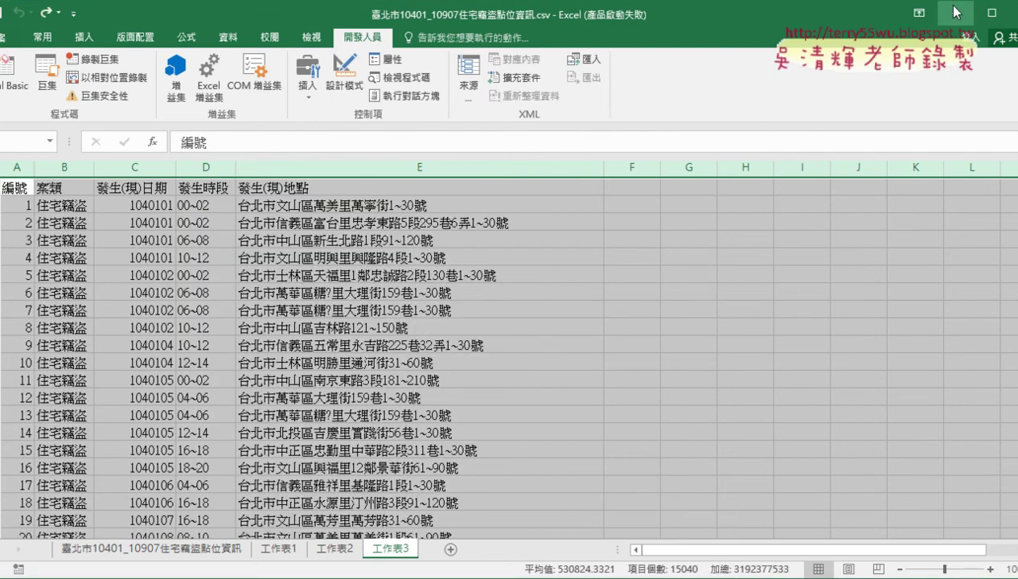
left_click(956, 12)
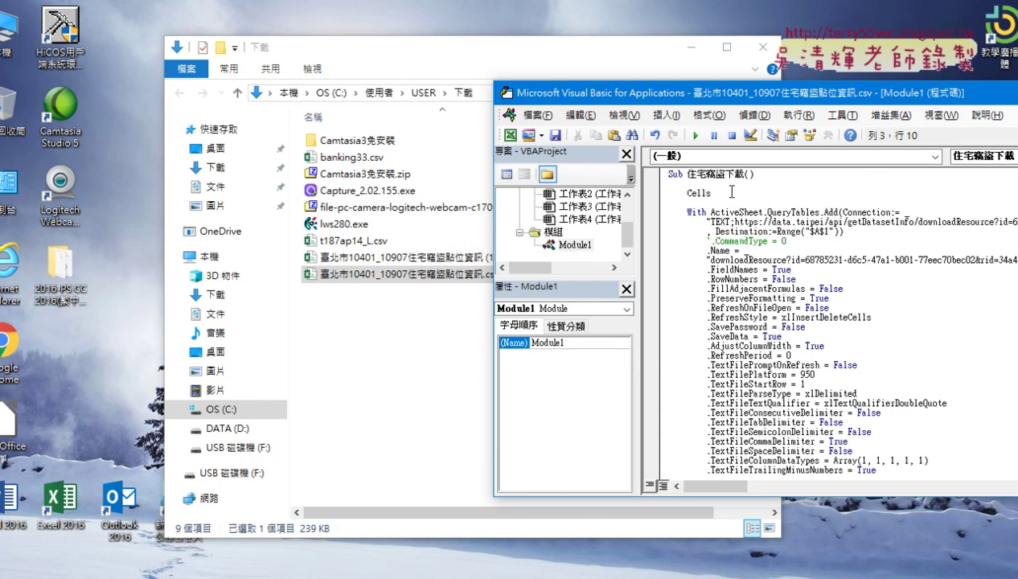
Step: Complete the macro's first line as Cells.Clear using the IntelliSense list
type(".d")
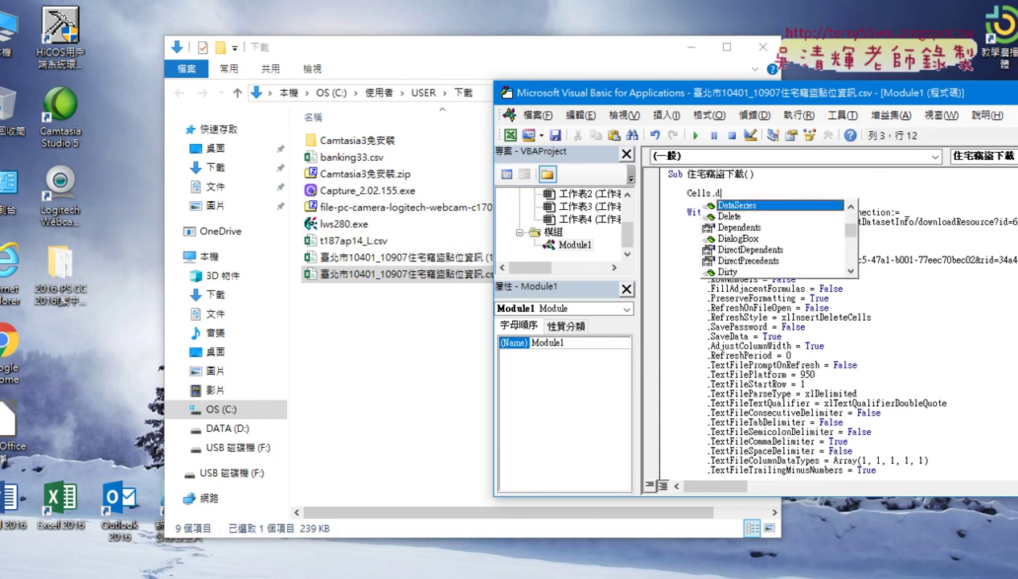
key("BackSpace")
type("c")
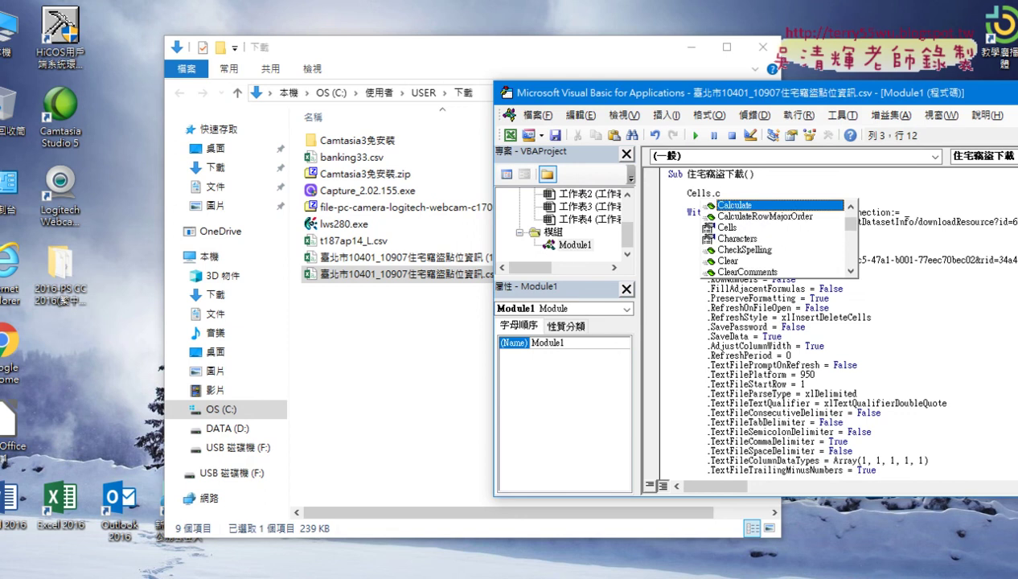
type("l")
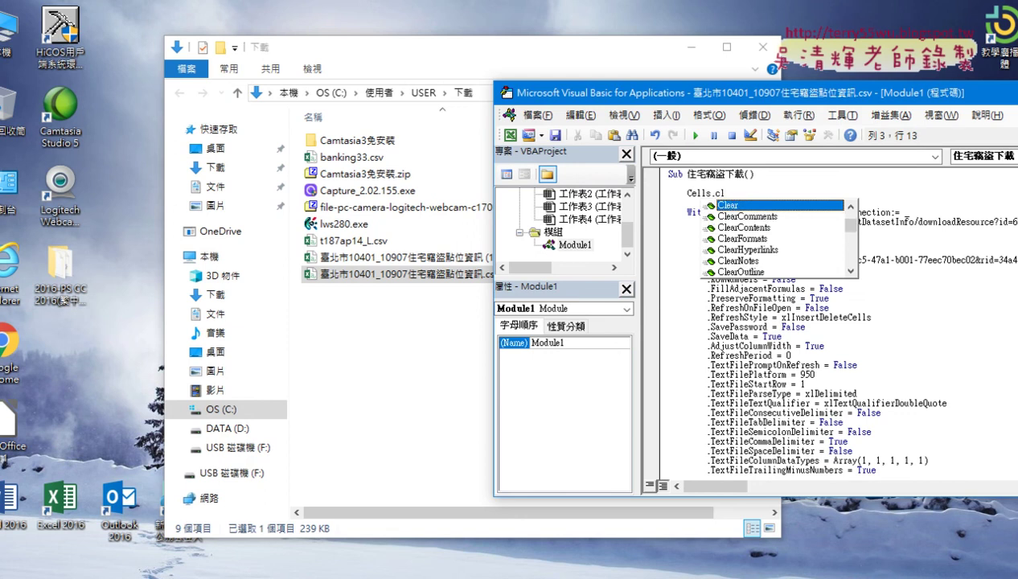
key("space")
left_click(728, 268)
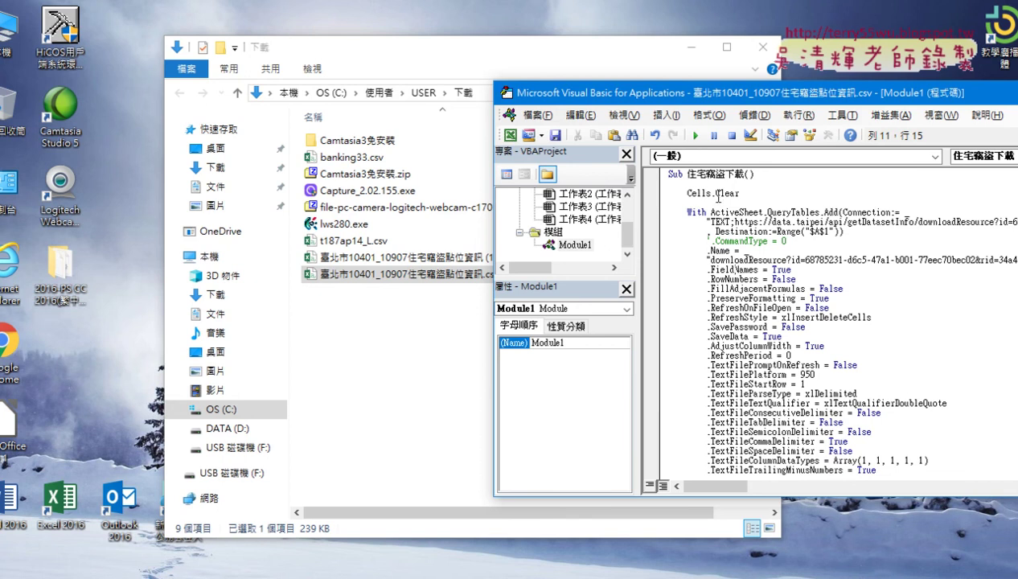
mouse_move(710, 193)
left_mouse_down()
mouse_move(691, 193)
mouse_move(711, 193)
left_mouse_up()
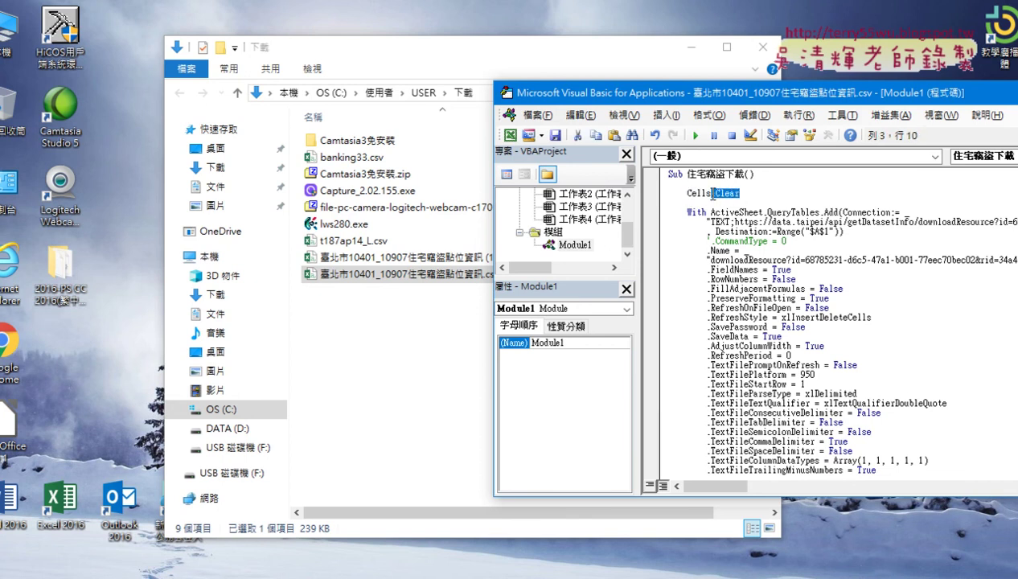
left_click(841, 115)
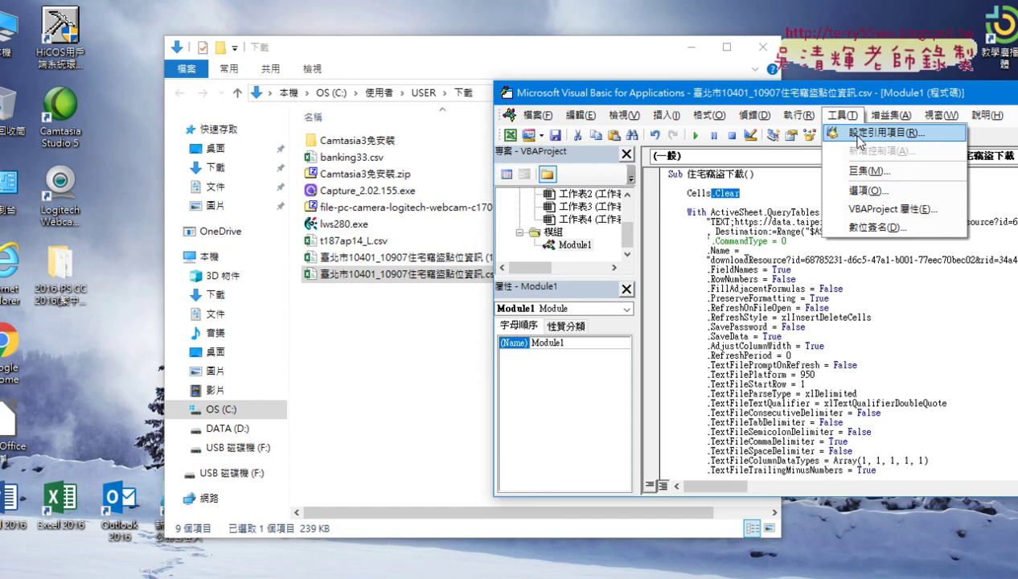
Step: Set the VBA editor's code font size to 12 under Editor Format options
left_click(862, 183)
left_click(432, 145)
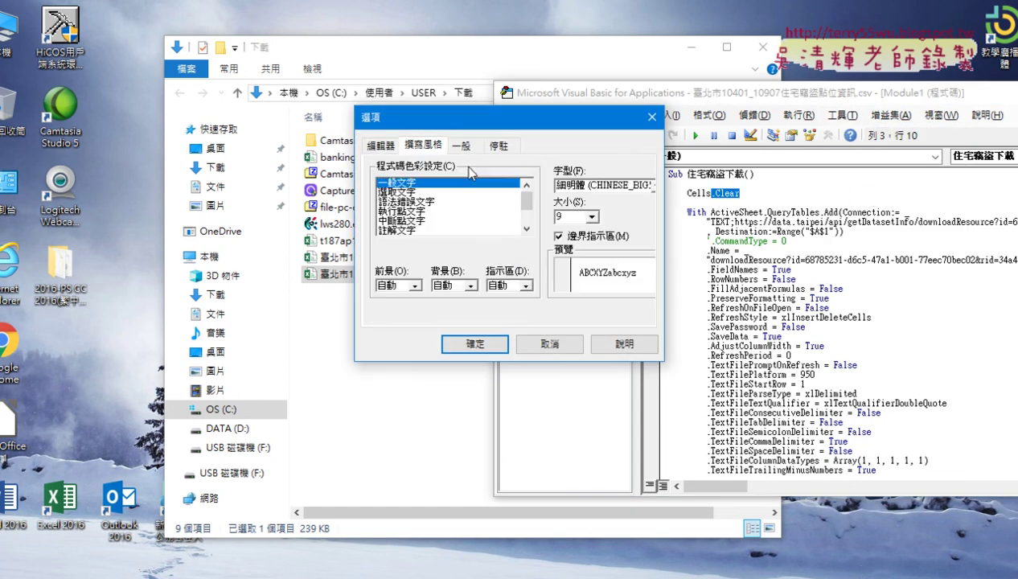
left_click(592, 217)
left_click(572, 259)
left_click(475, 344)
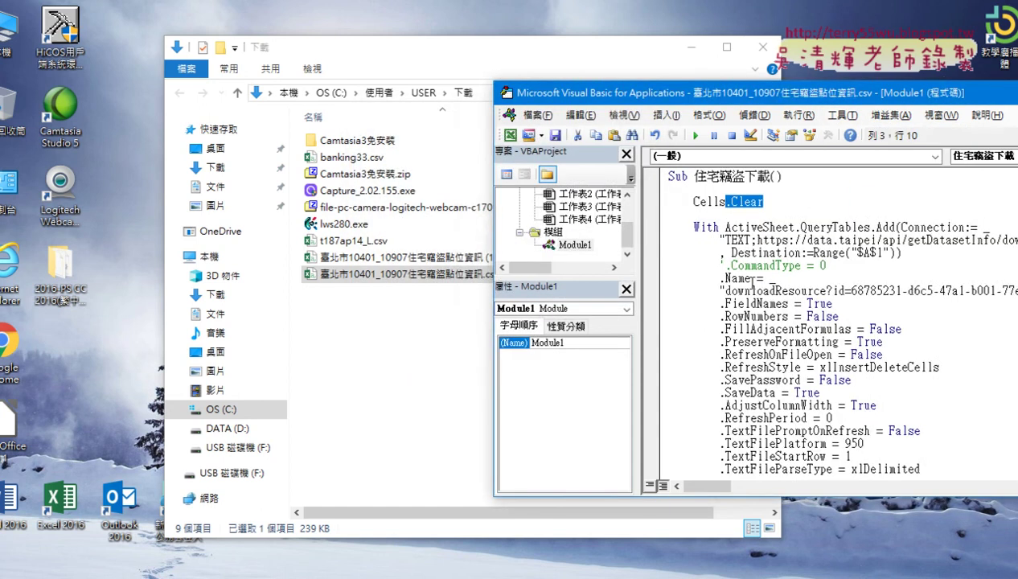
Step: Select the Cells.Clear line, then return to the Excel workbook on 工作表3
left_click_drag(774, 102, 636, 86)
left_click(626, 186)
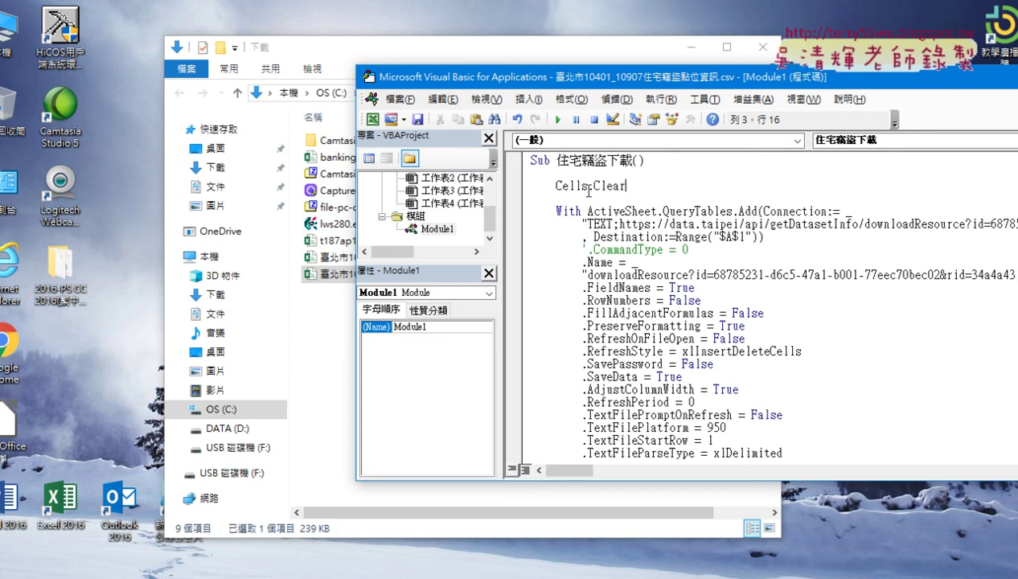
left_click_drag(626, 186, 556, 186)
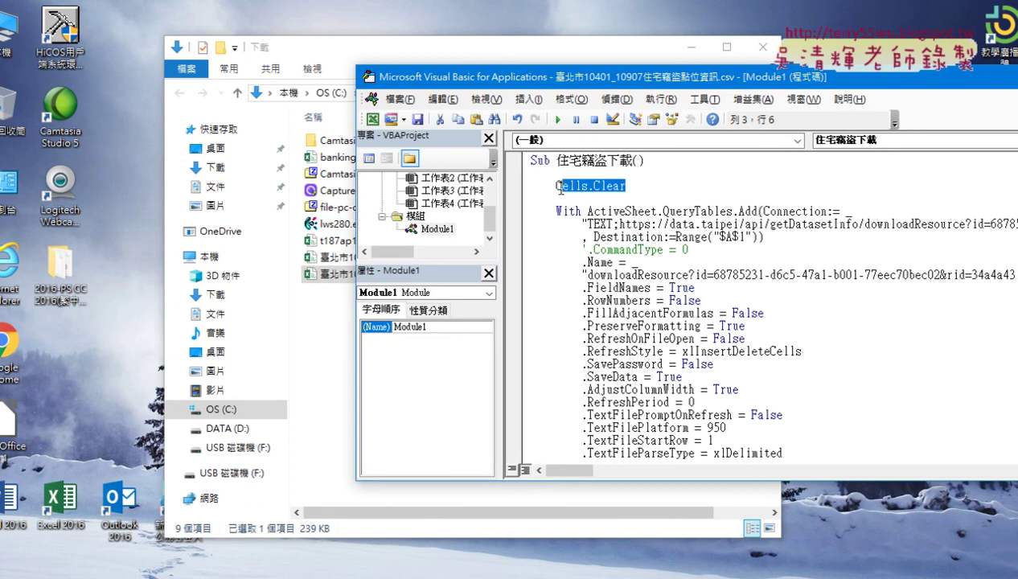
left_click(562, 578)
left_click(474, 534)
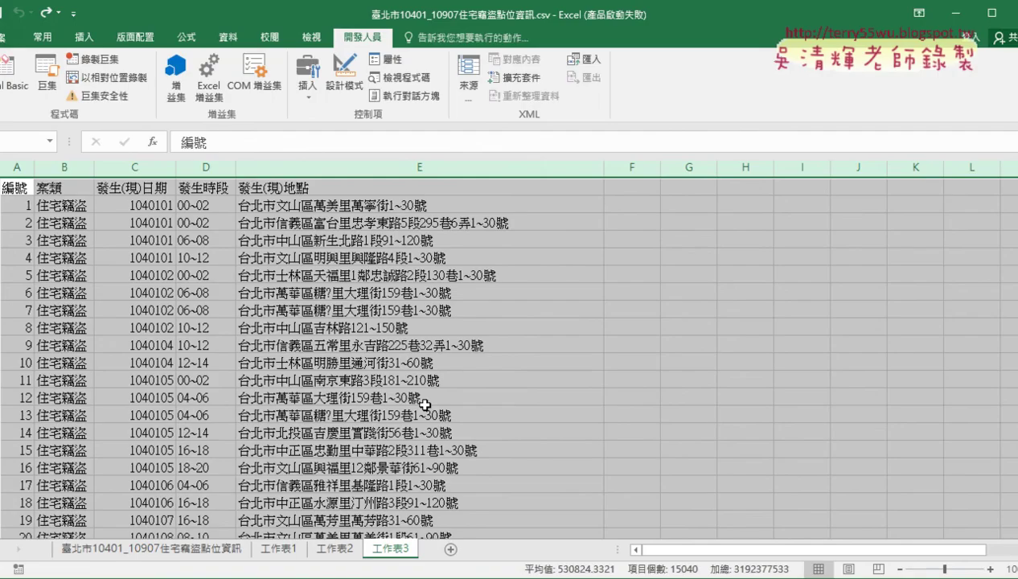
Step: Add a blank sheet 工作表4, go back to 工作表3, and open Visual Basic
left_click(452, 549)
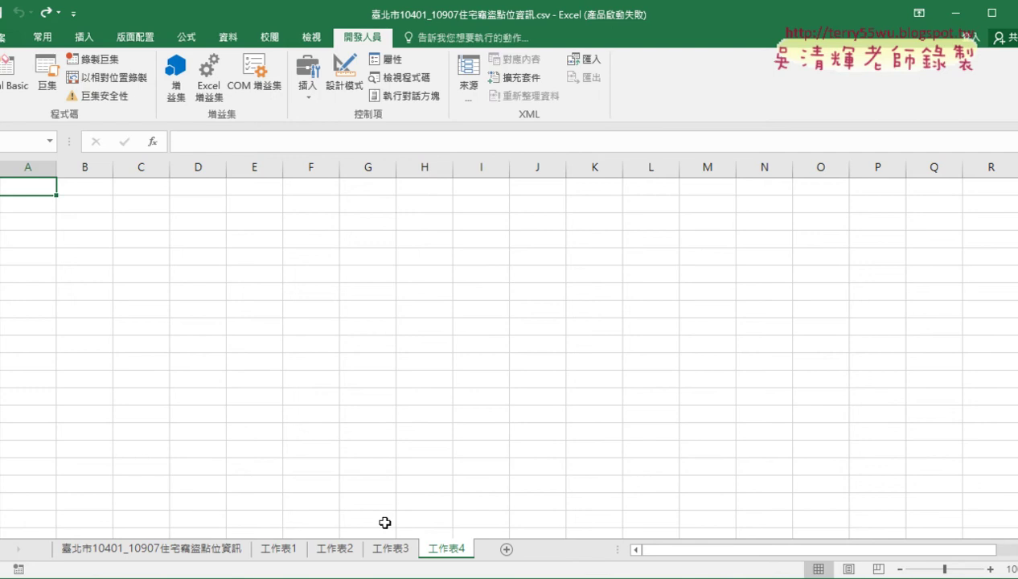
left_click(388, 548)
left_click(15, 73)
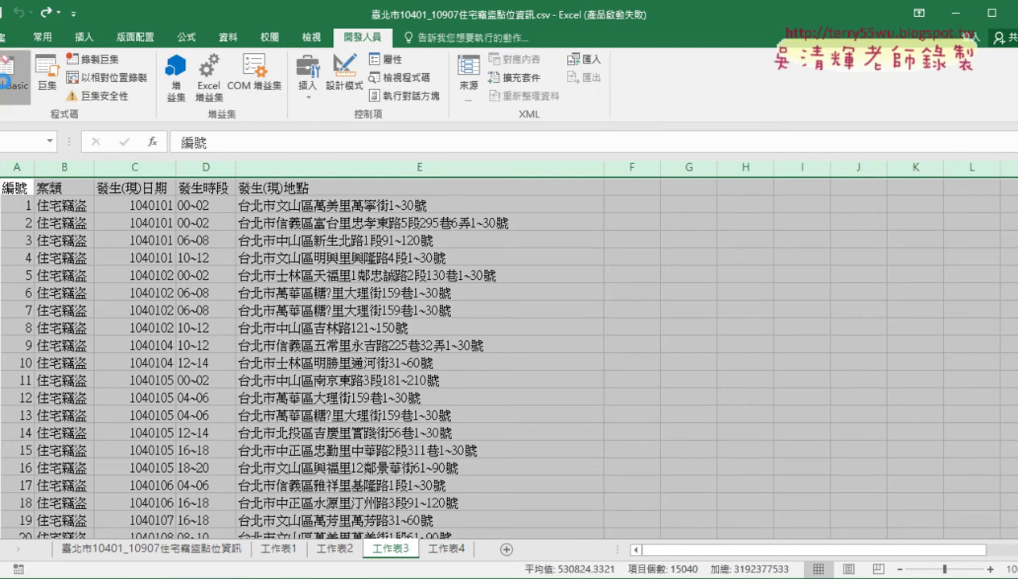
Step: Step through the macro with F8 so Cells.Clear wipes 工作表3, then let it finish refilling
left_click(643, 190)
key("Left")
key("Left")
key("Left")
key("Left")
key("Left")
key("Left")
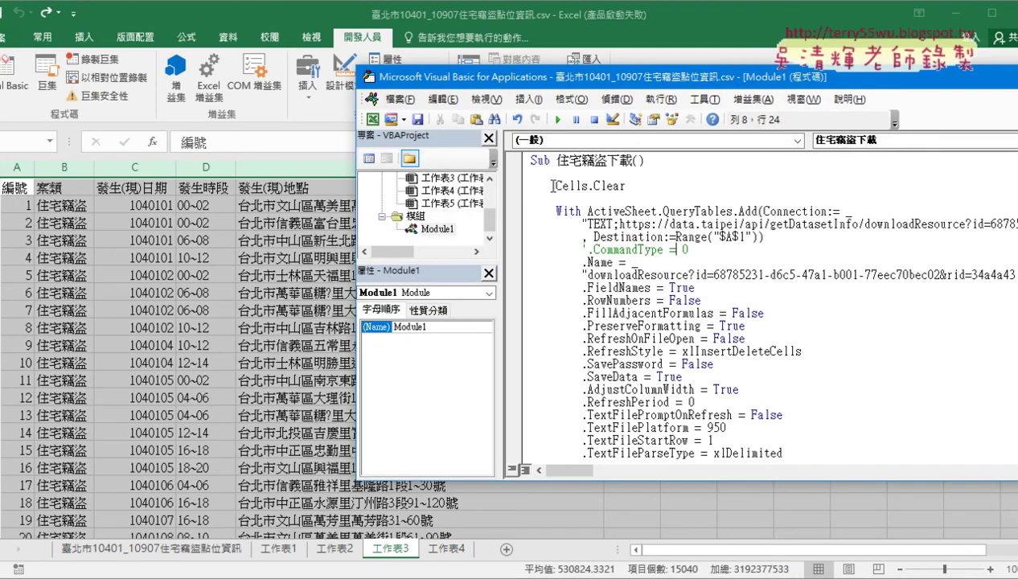
key("F8")
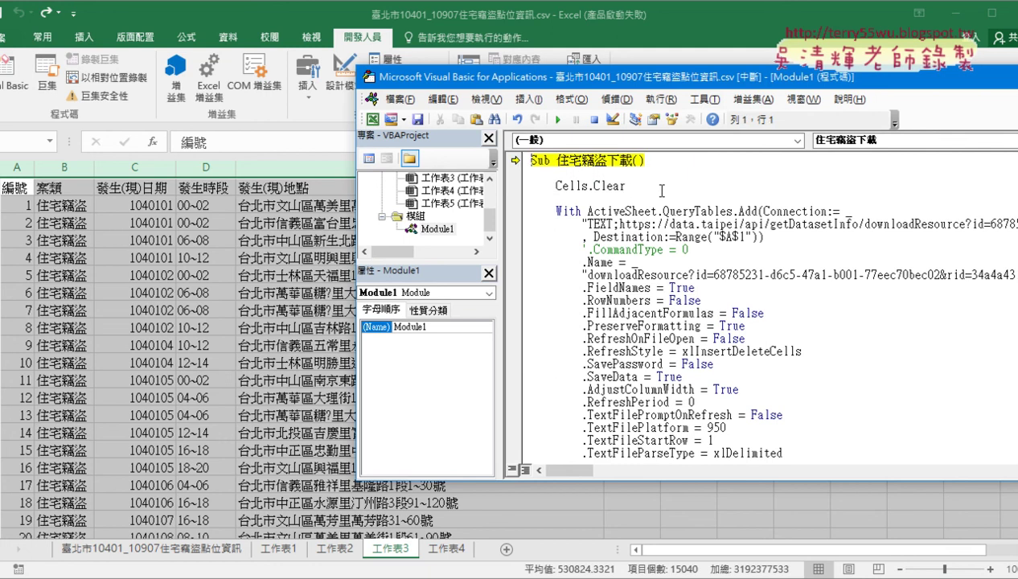
key("F8")
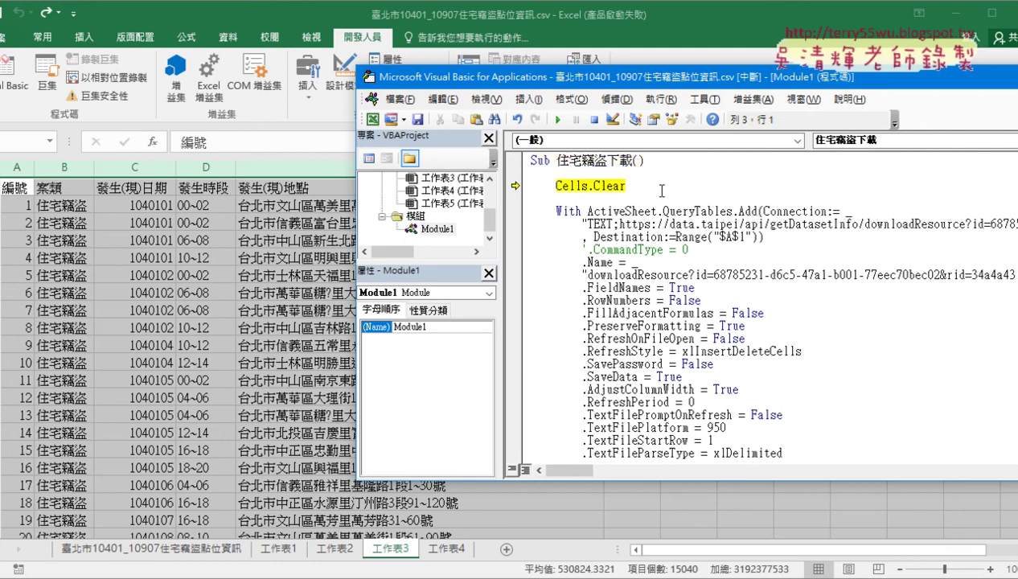
key("F8")
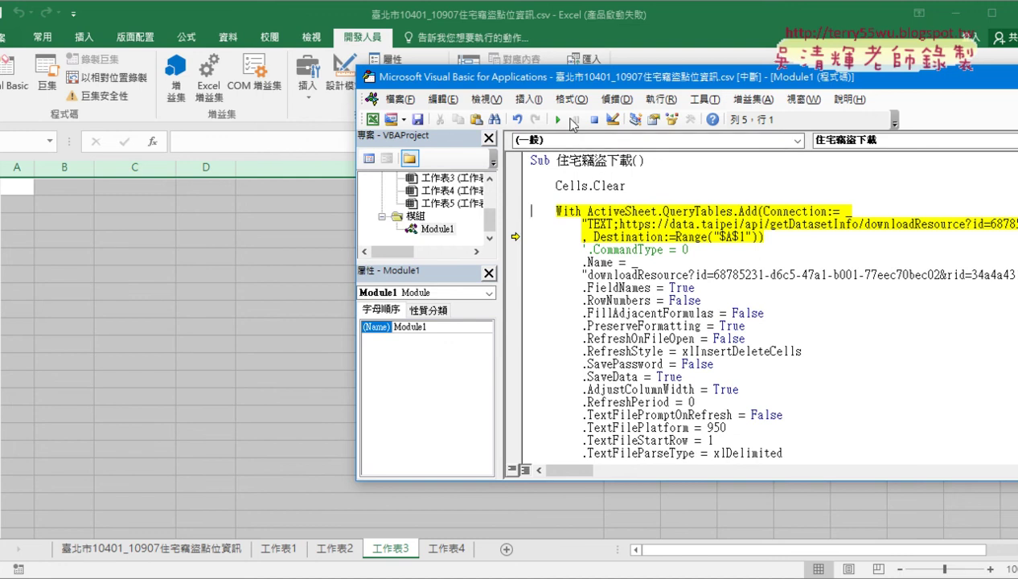
left_click(556, 120)
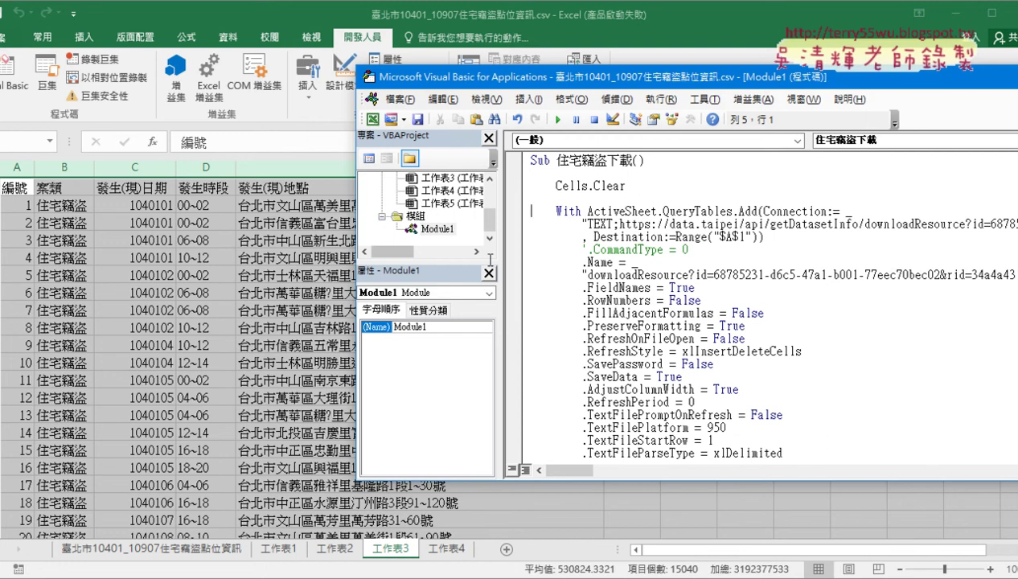
left_click(599, 249)
Step: Widen the code pane, rerun the whole download macro, then restore the project panels
left_click_drag(512, 188, 435, 188)
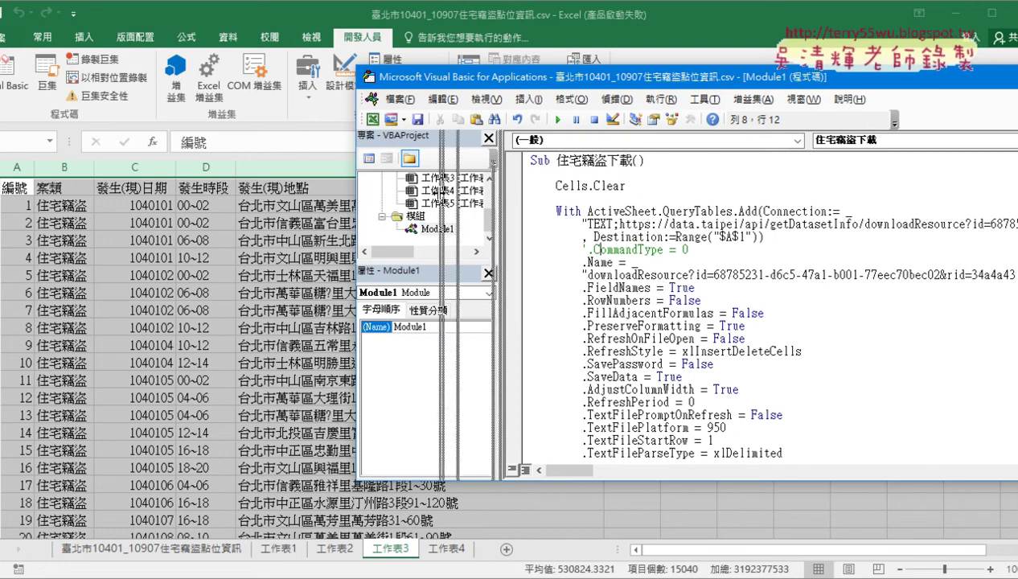
left_click(558, 120)
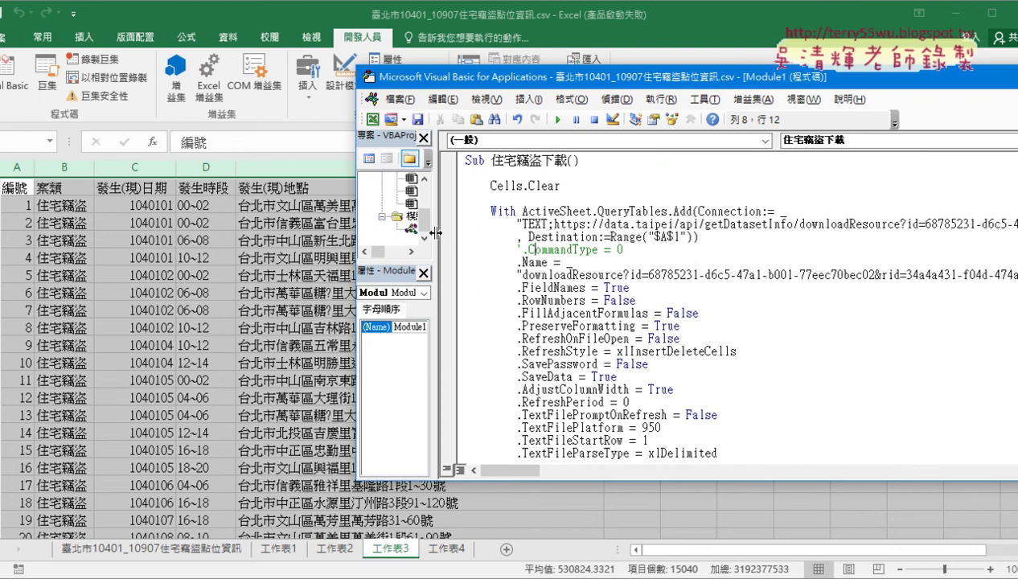
left_click_drag(434, 232, 476, 232)
mouse_move(603, 185)
left_mouse_down()
mouse_move(518, 190)
mouse_move(601, 186)
left_mouse_up()
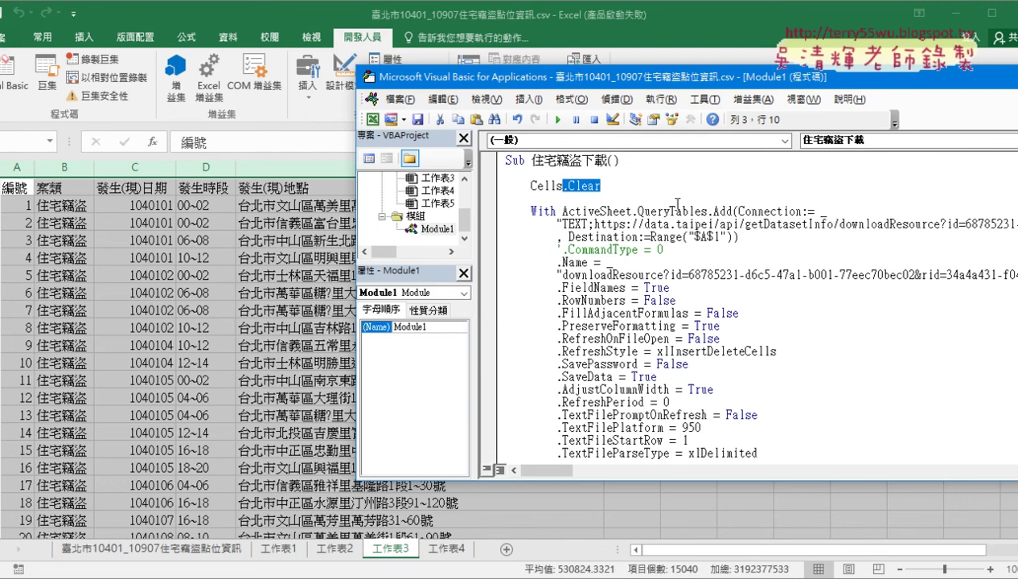
Step: Bring the Excel workbook forward and show the 資料 (Data) ribbon above 工作表3's records
scroll(676, 325, "down", 3)
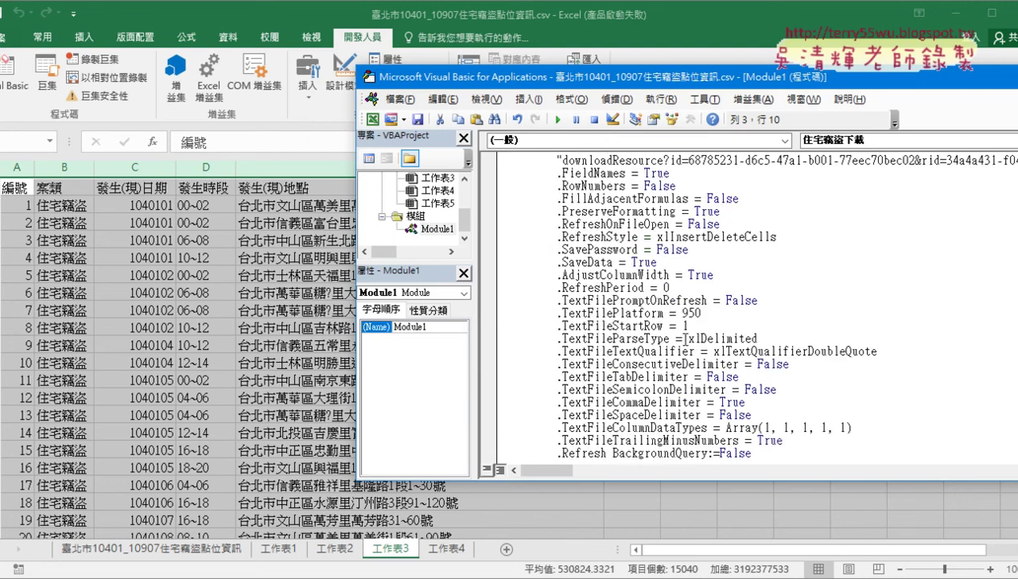
scroll(680, 329, "down", 1)
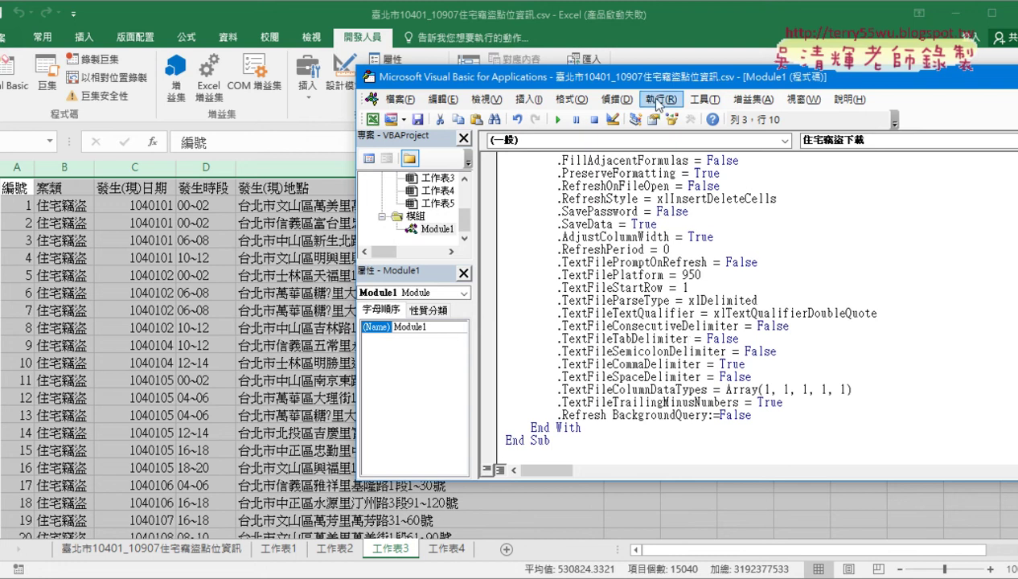
left_click(716, 23)
left_click(229, 38)
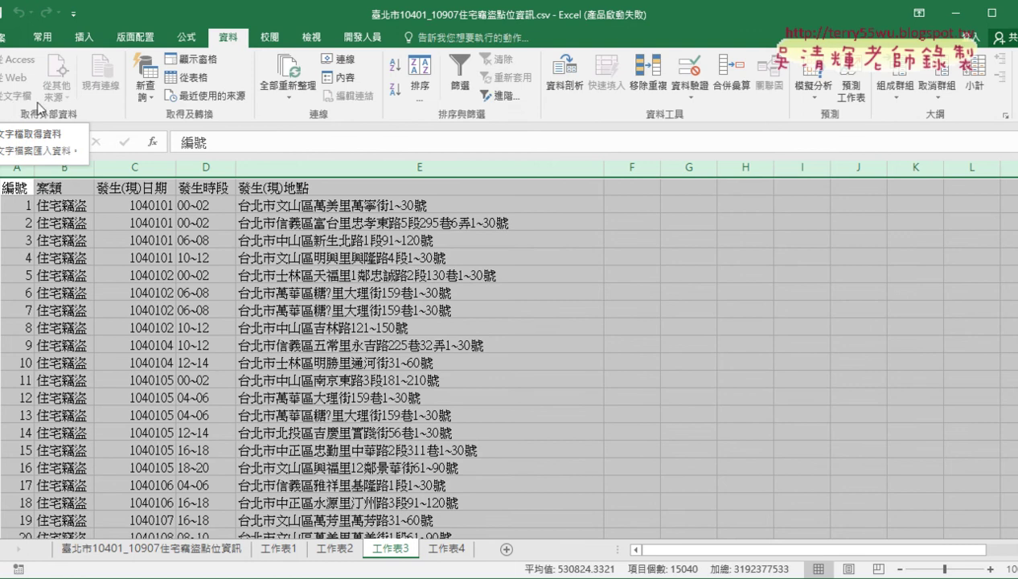
Step: Open the 住宅竊盜下載 macro's code in the VBA editor from the 開發人員 tab
left_click(3, 102)
left_click(367, 43)
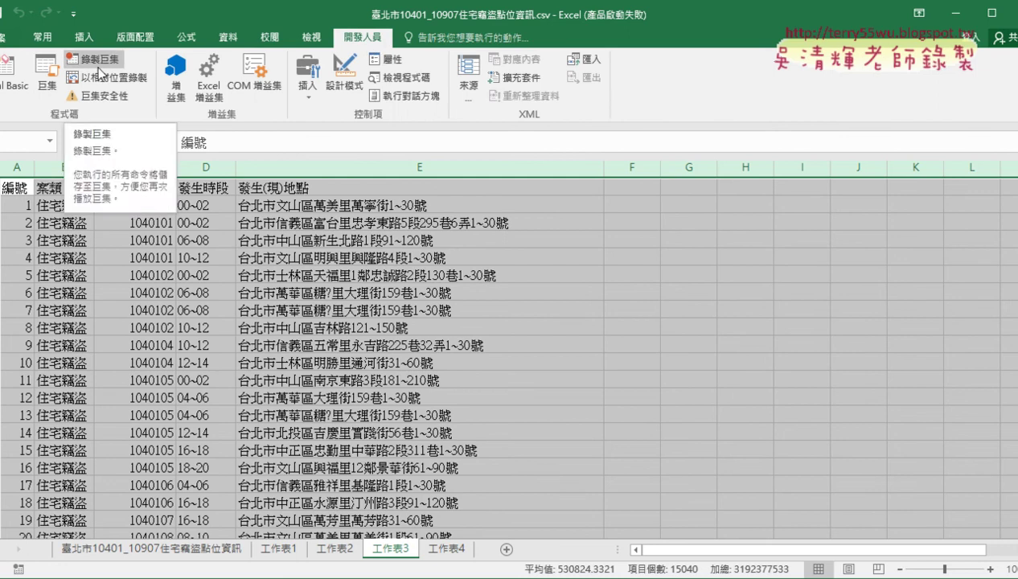
left_click(47, 94)
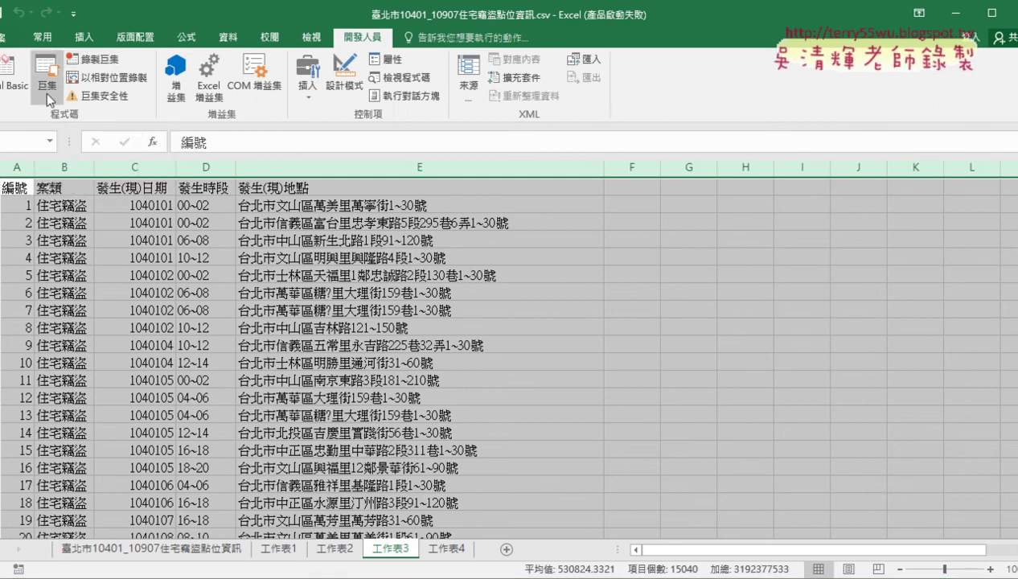
left_click(664, 223)
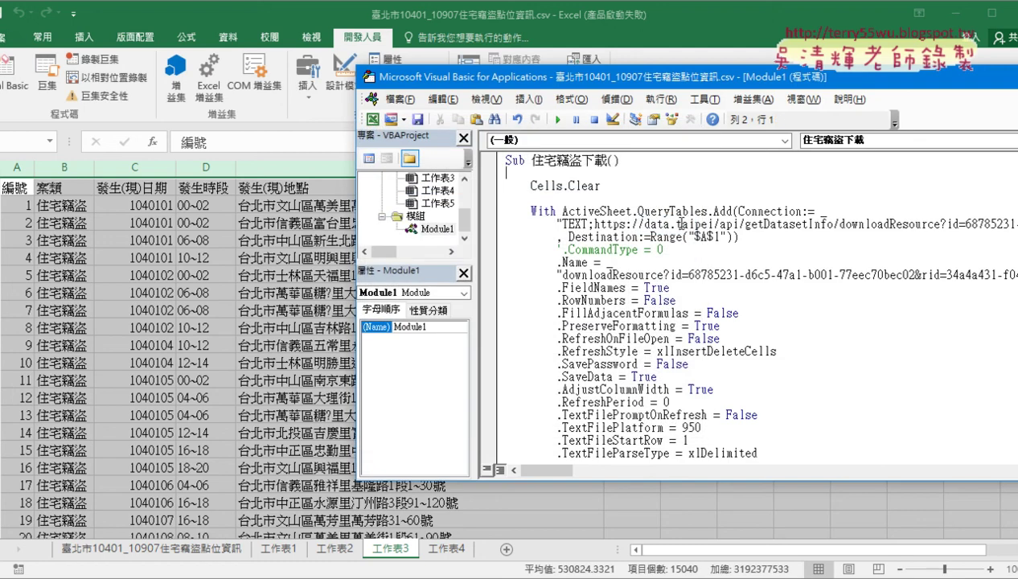
Step: Select the blank line and the Cells.Clear line, then bring up the LanSchool teacher console
left_click(618, 189)
left_click_drag(500, 193, 493, 181)
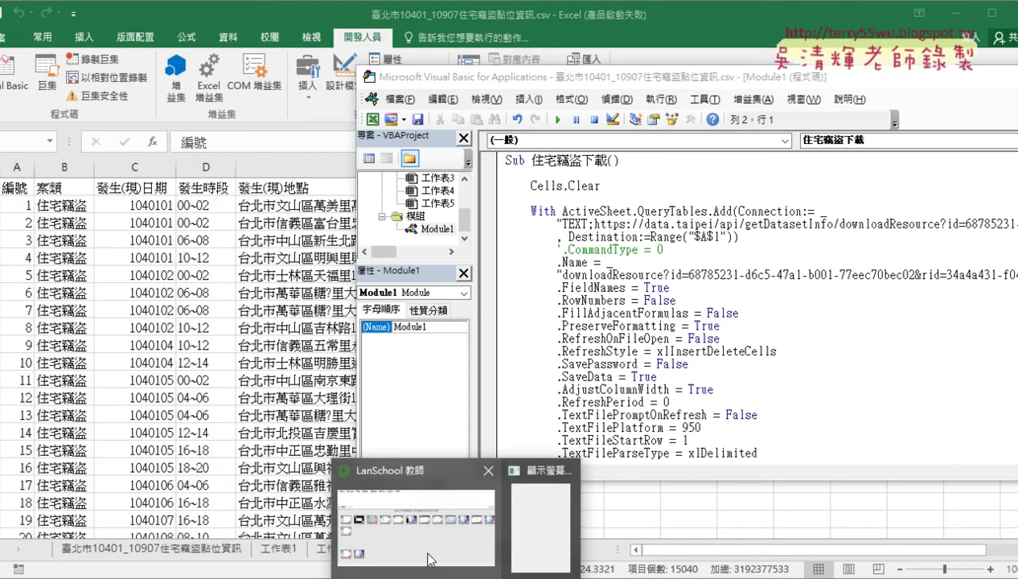
left_click(408, 469)
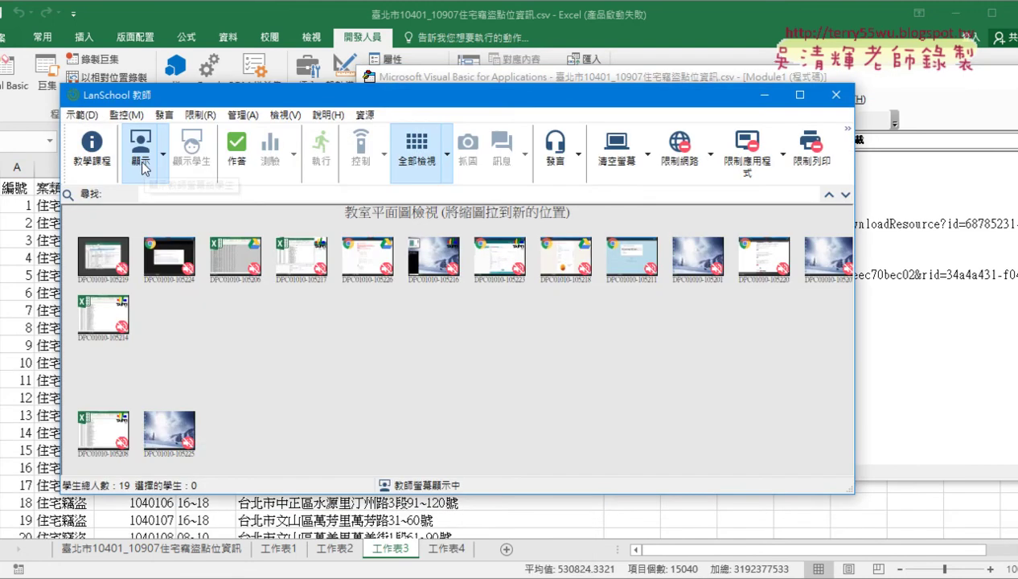
Step: End the teacher screen broadcast to students with LanSchool's 顯示 button
left_click(144, 168)
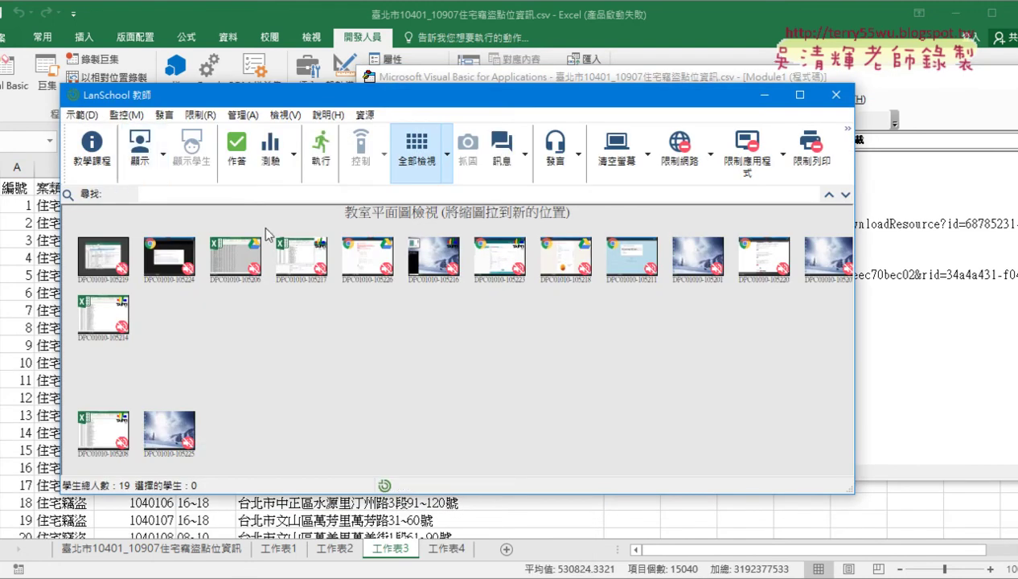